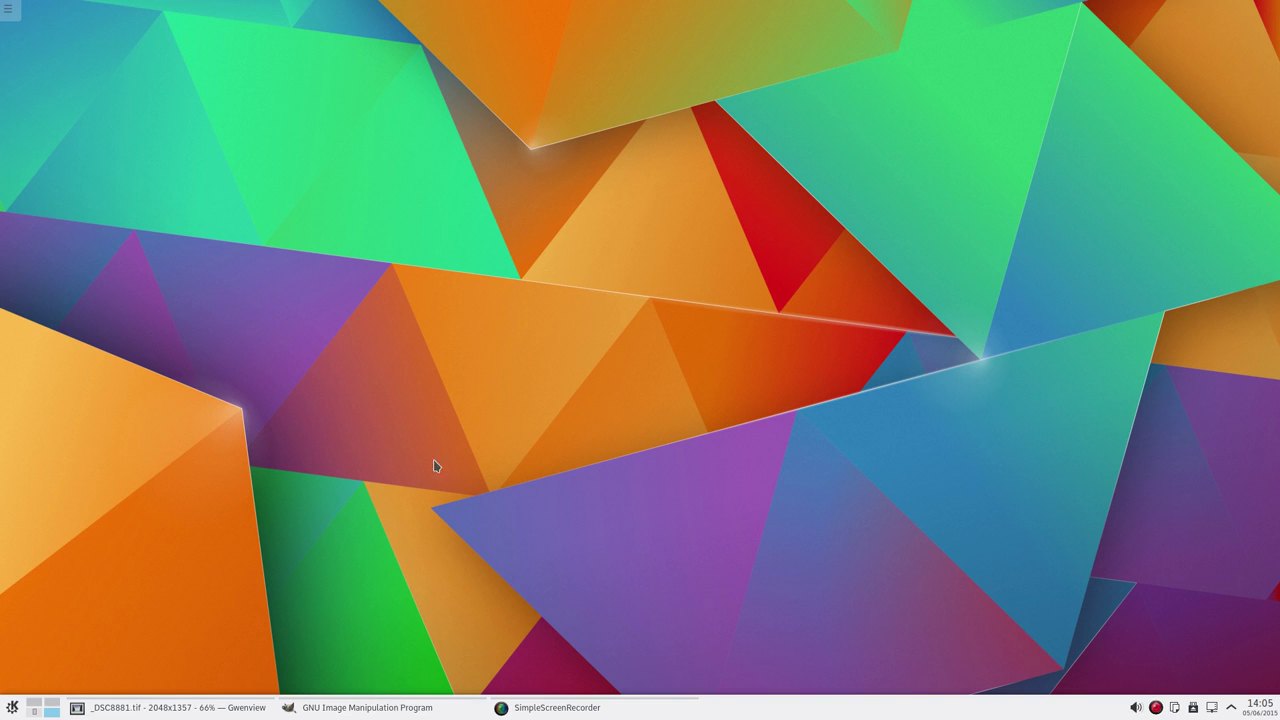
Raise the Gwenview window showing _DSC8881.tif from the taskbar.
click(178, 707)
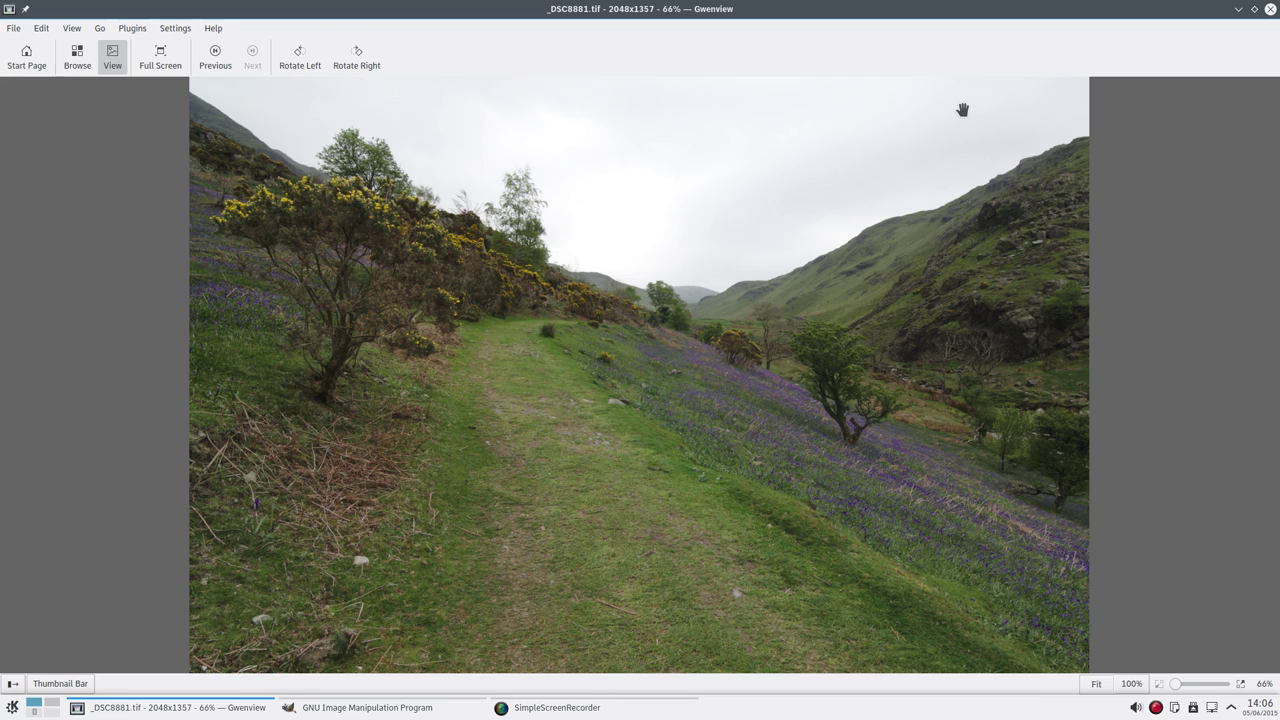
Compare the dark _DSC8880.tif and bright _DSC8881.tif exposures, then bring GIMP forward.
click(215, 66)
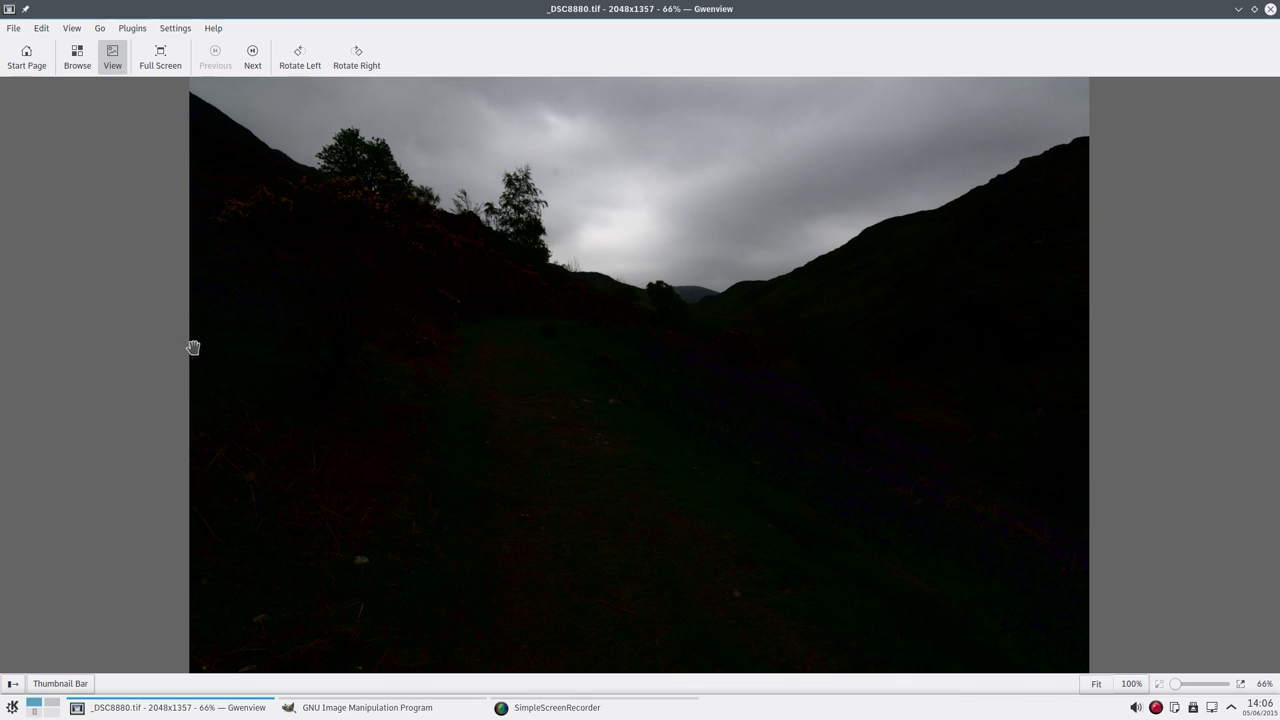
click(256, 52)
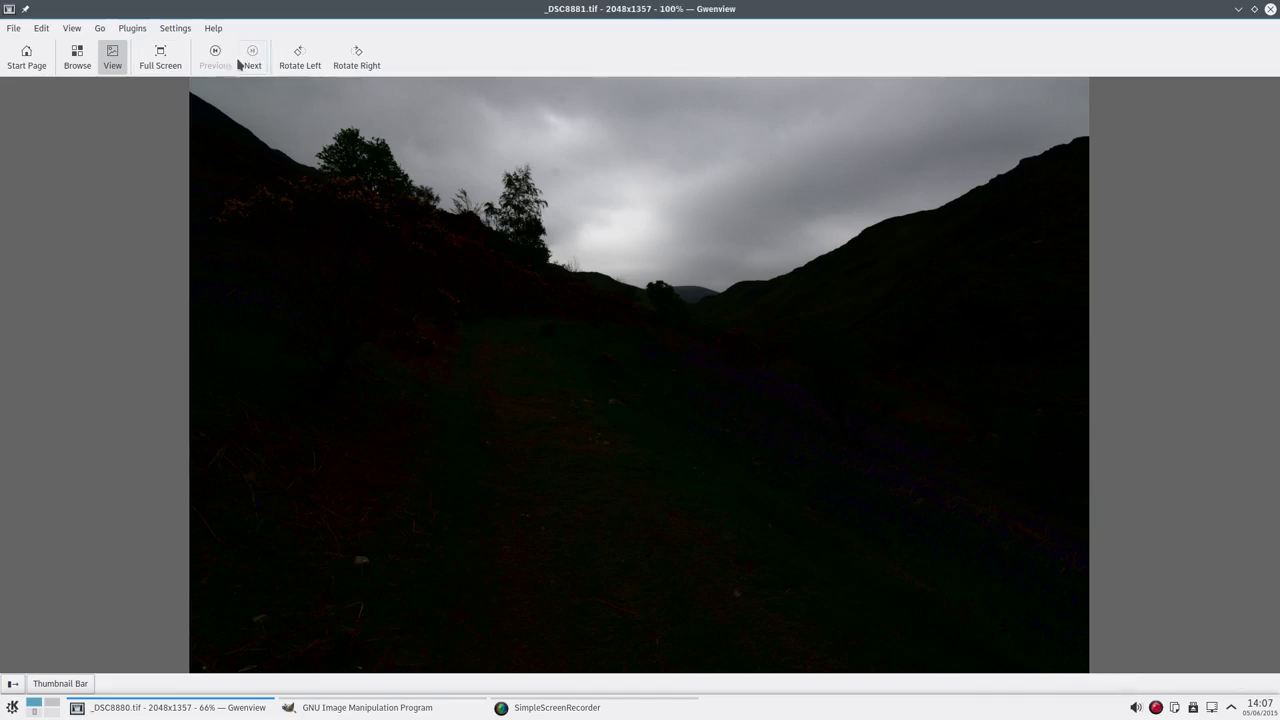
click(218, 55)
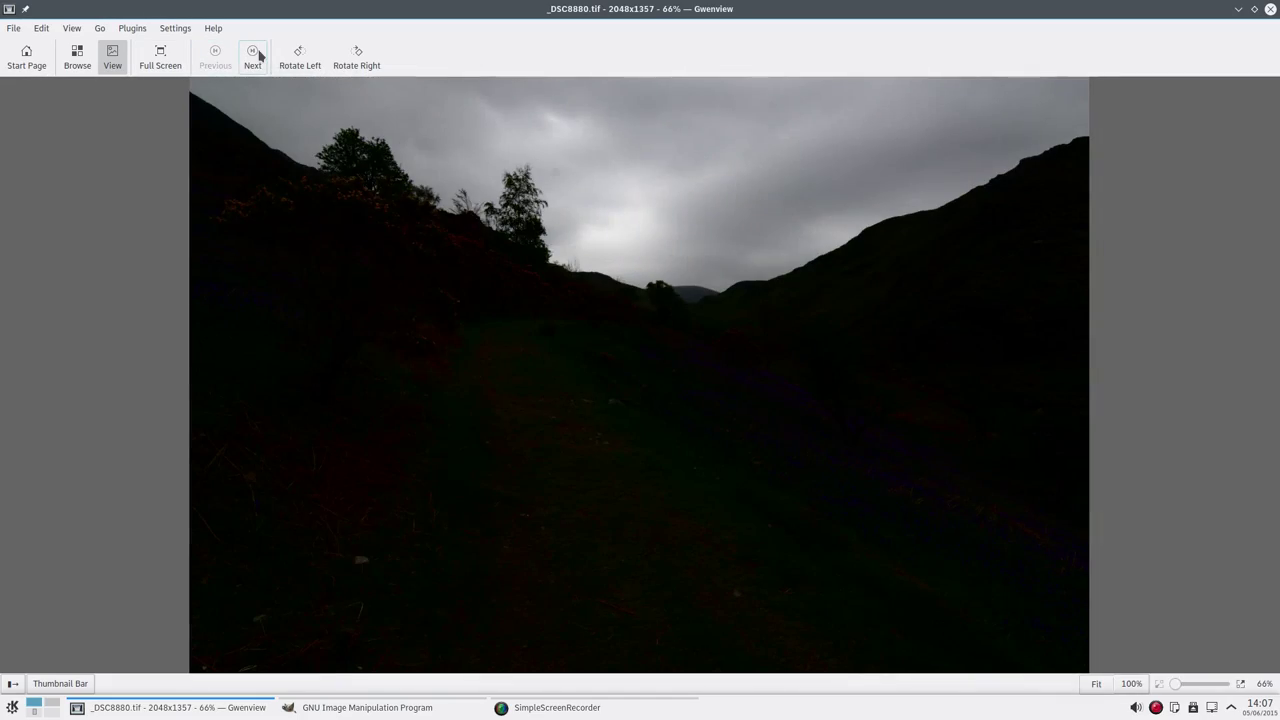
click(251, 52)
click(221, 55)
click(257, 62)
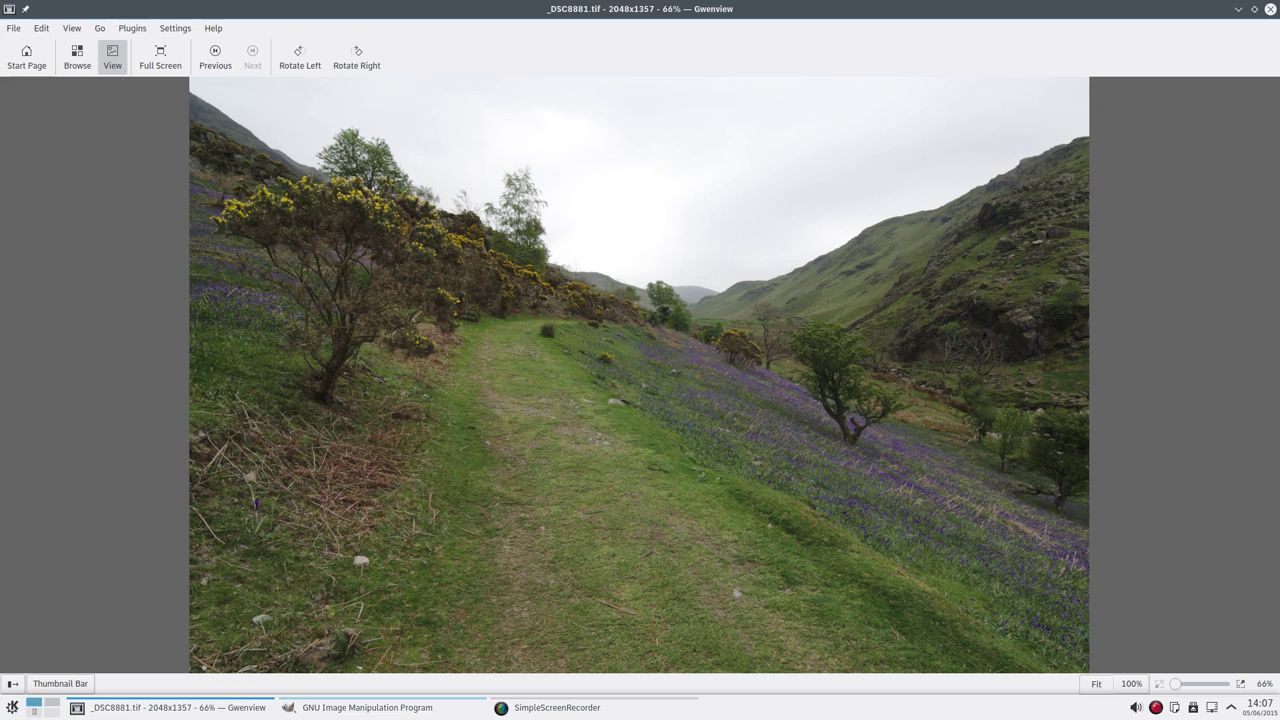
click(405, 710)
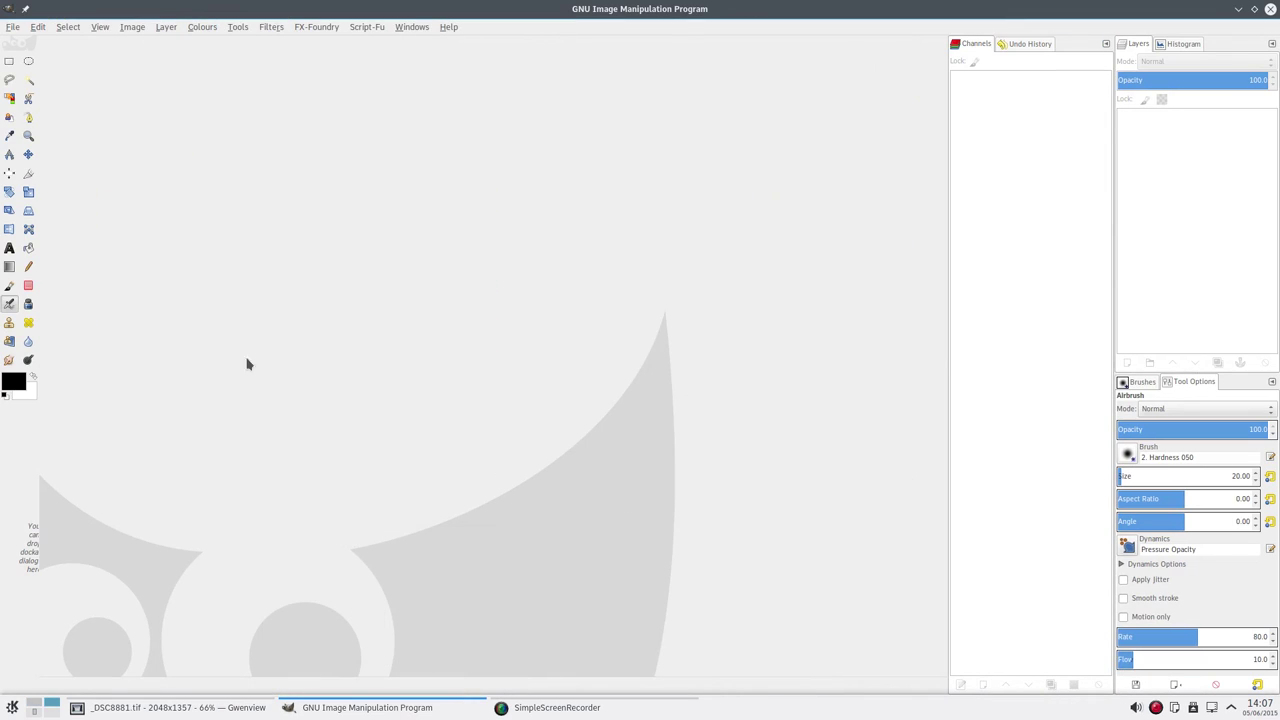
Open _DSC8880.tif and _DSC8881.tif from the Processing folder as layers of one image.
click(10, 27)
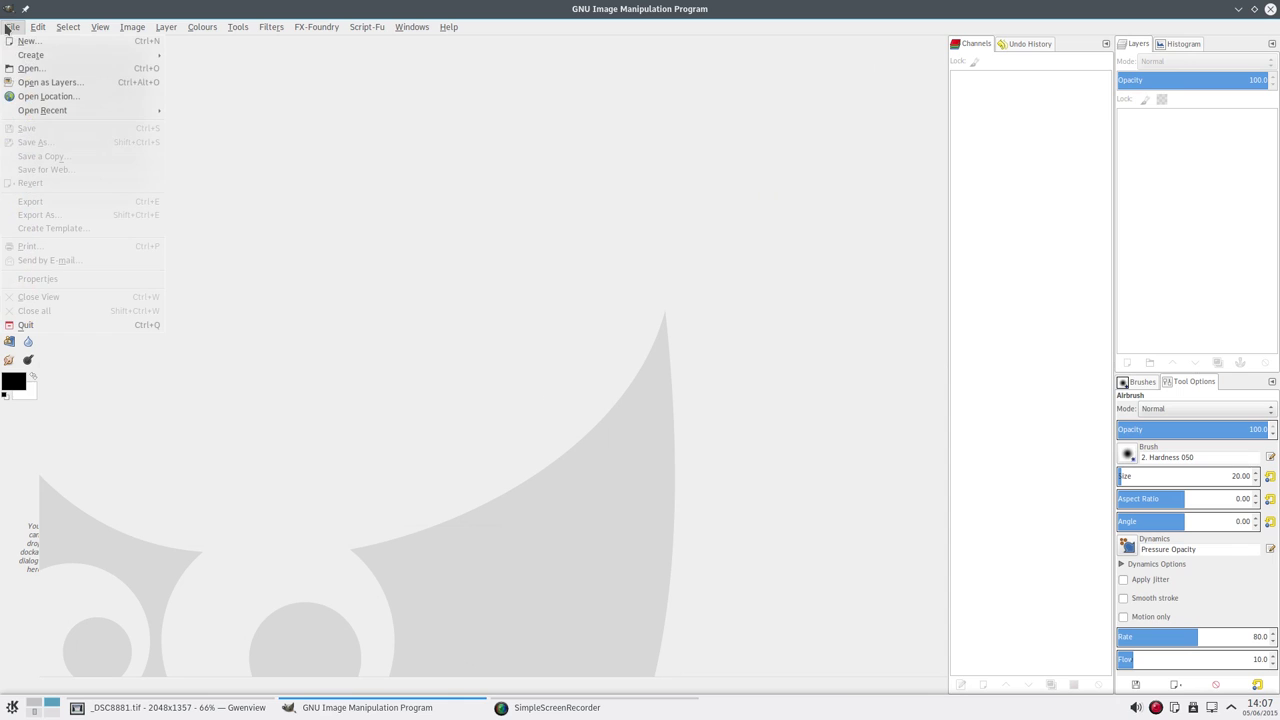
click(37, 87)
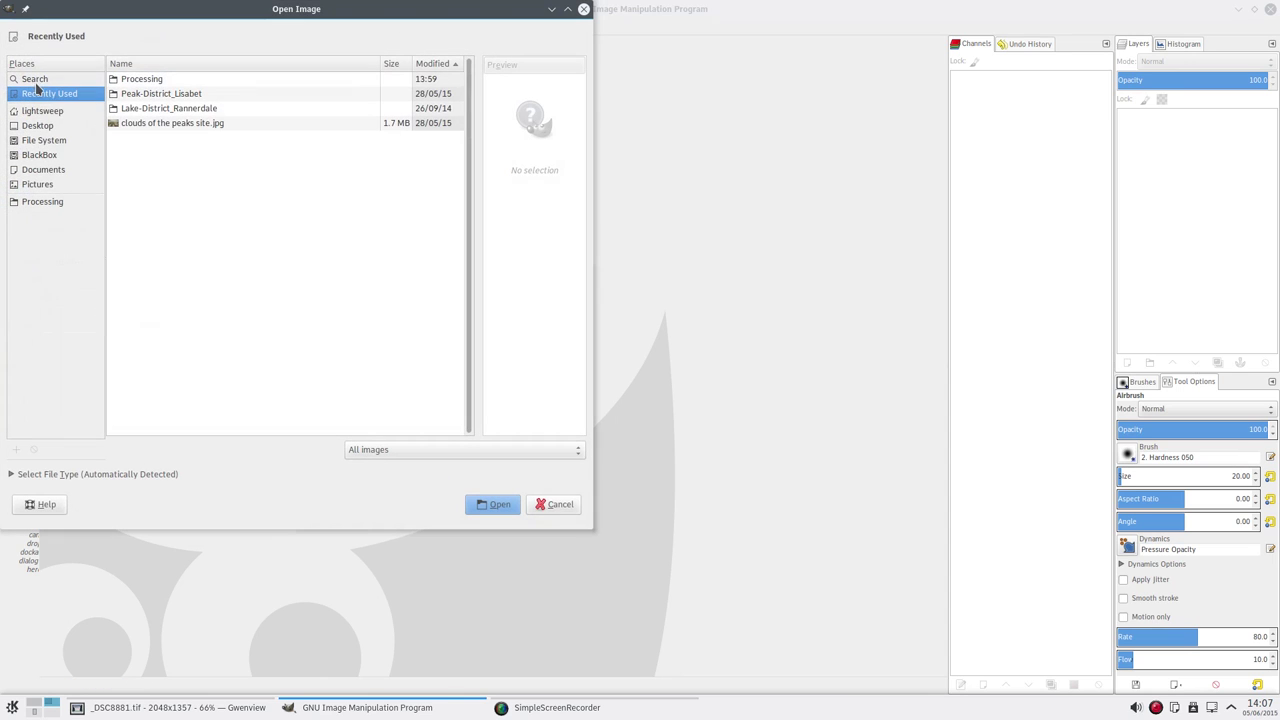
click(44, 202)
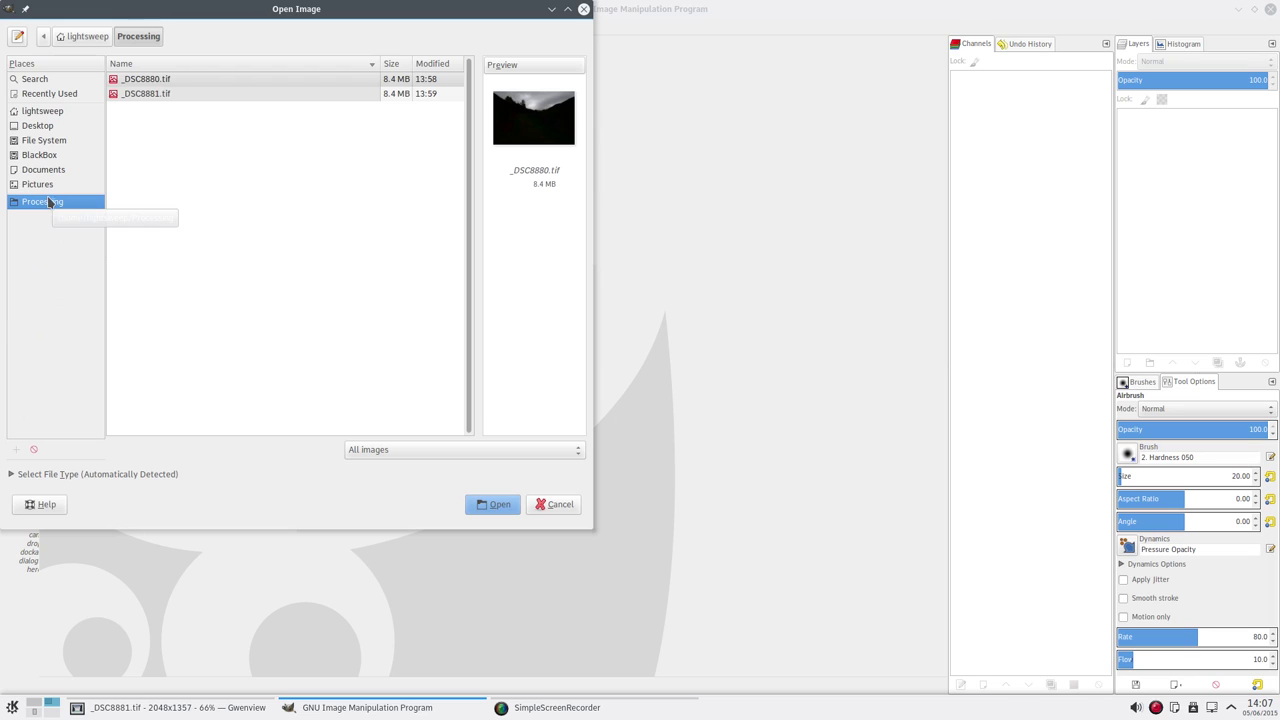
click(156, 80)
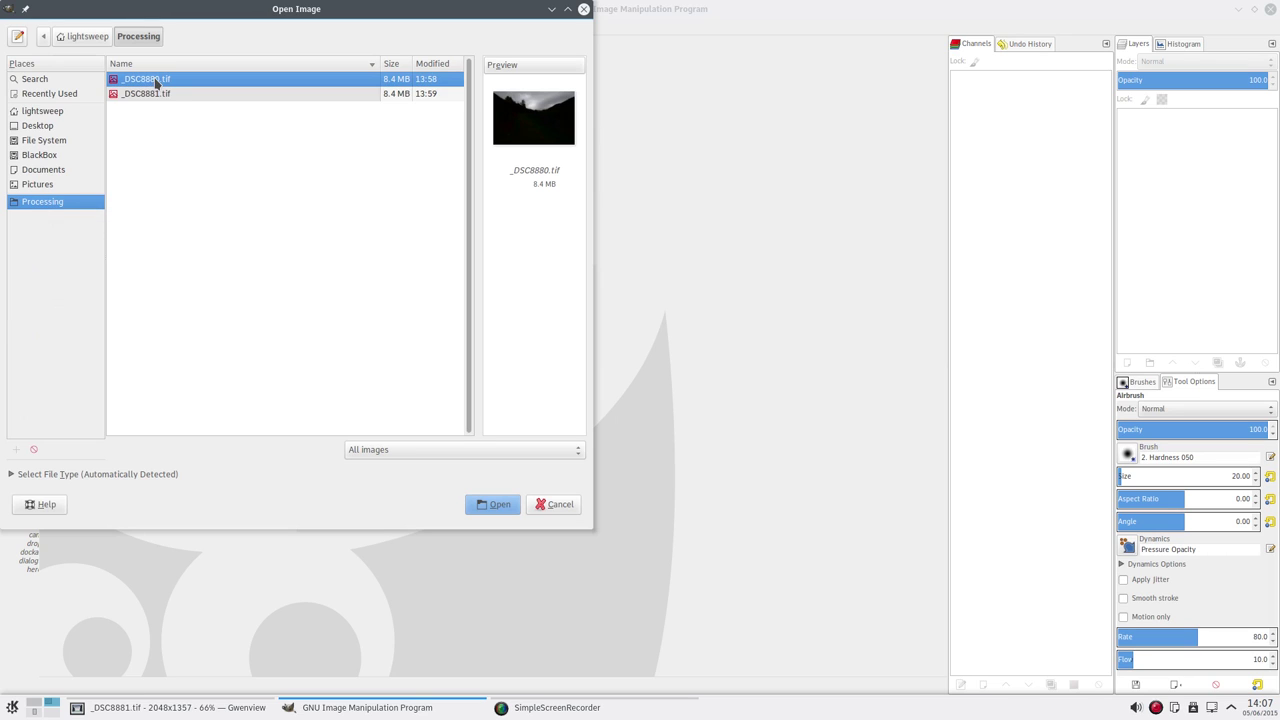
ctrl+click(156, 94)
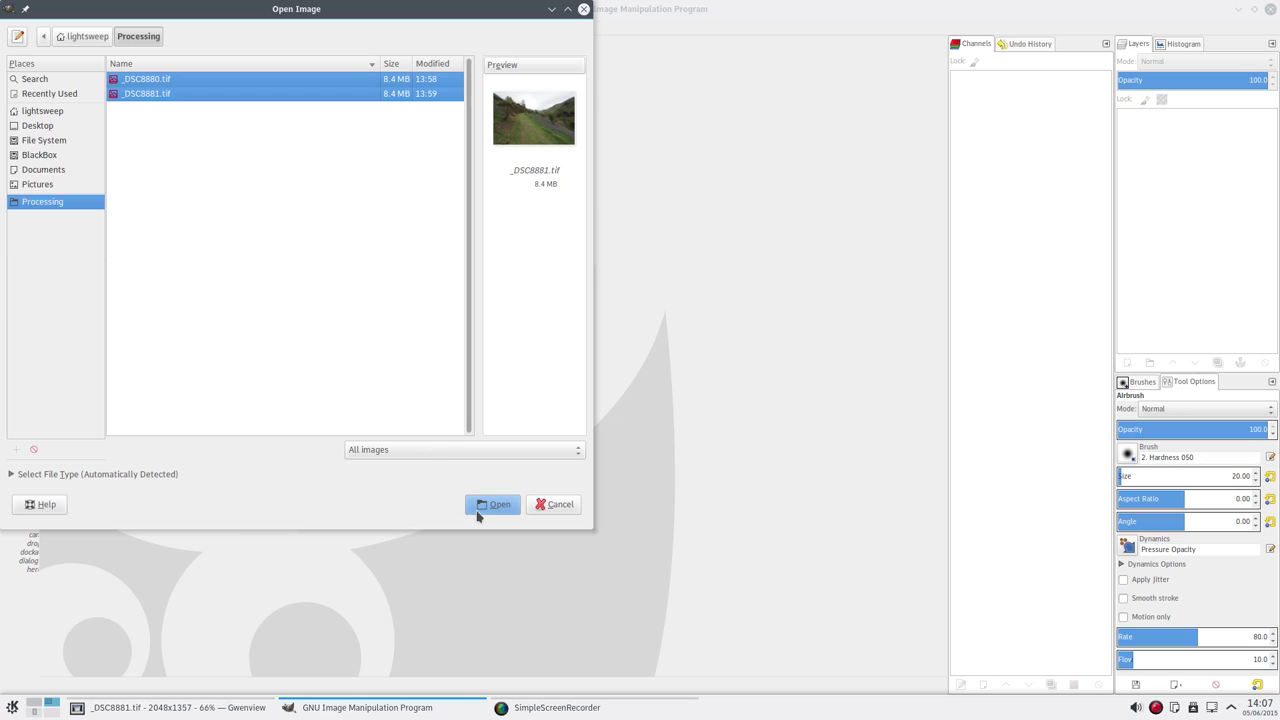
click(478, 506)
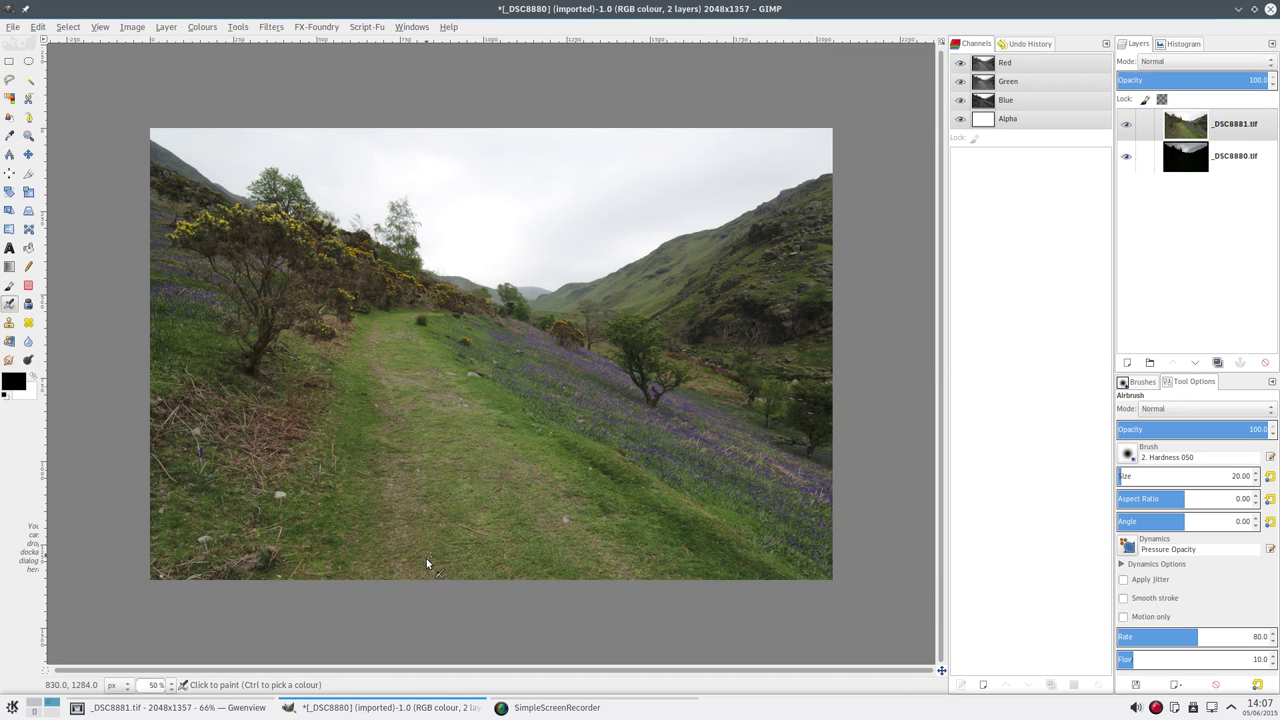
Zoom to 66.7%, widen the canvas, and raise the dark _DSC8880 layer to the top.
scroll(593, 415, up, 1)
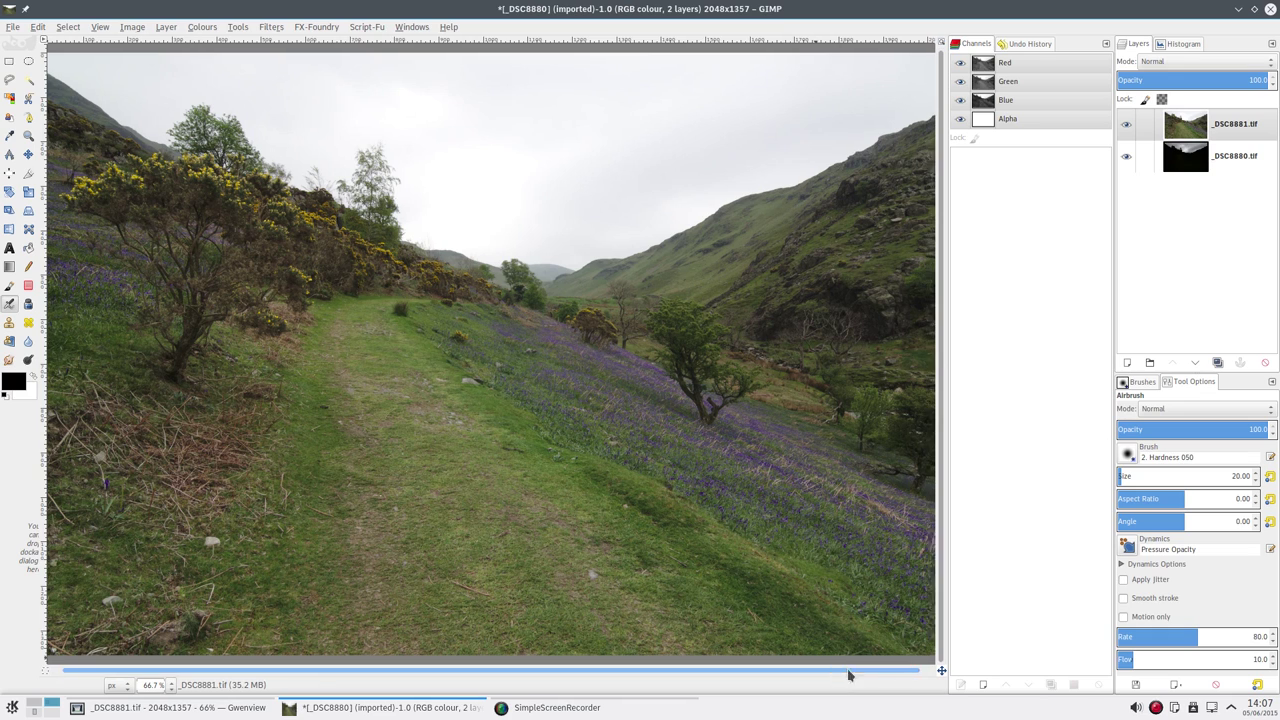
drag(848, 671, 841, 671)
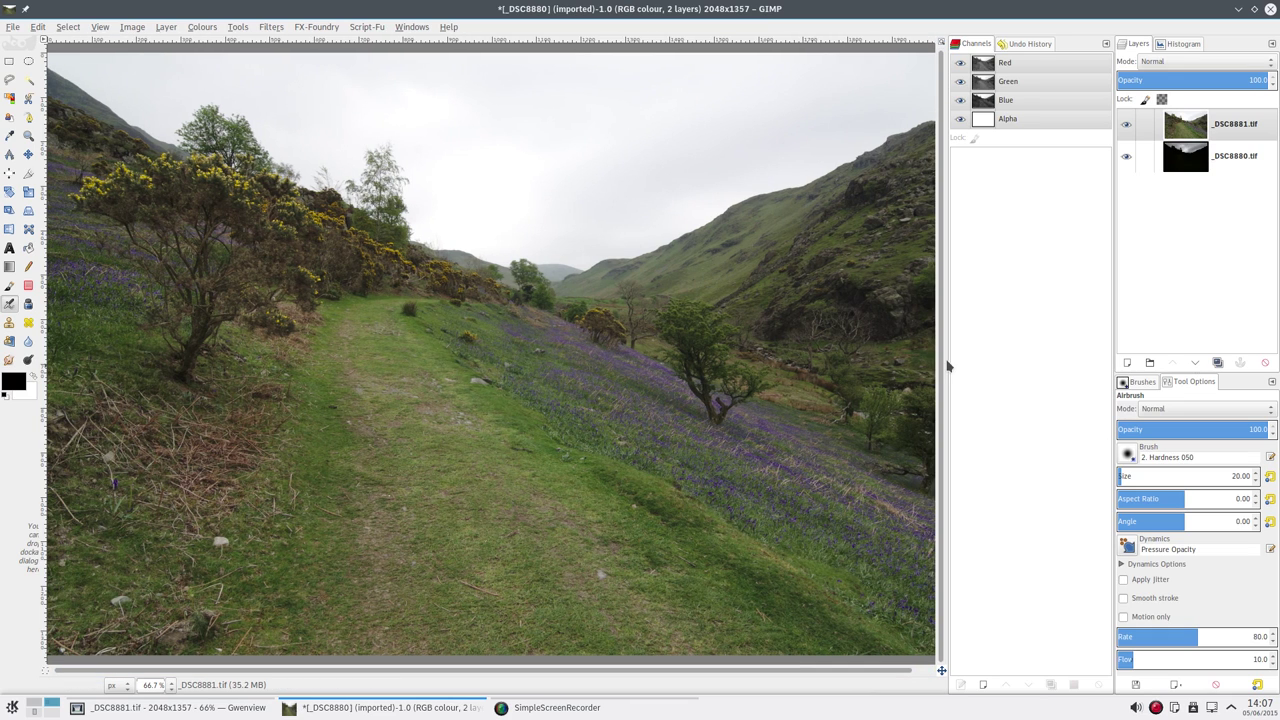
drag(946, 363, 978, 363)
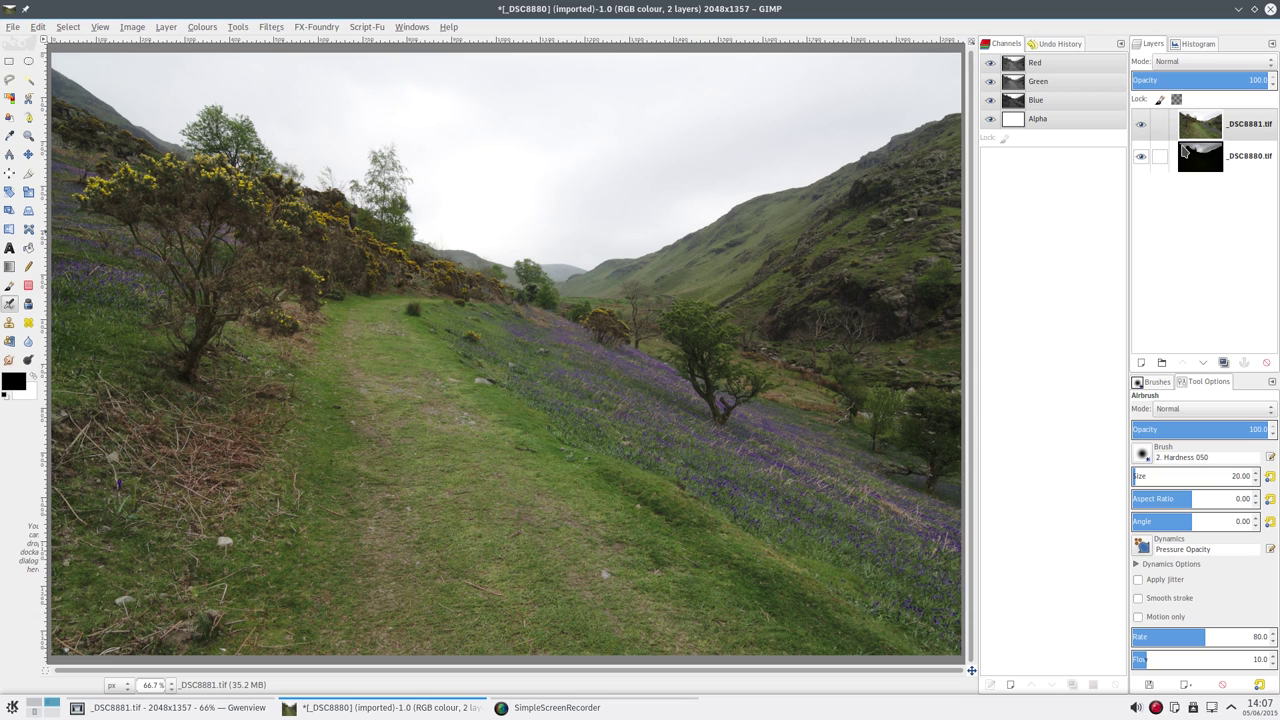
click(1203, 362)
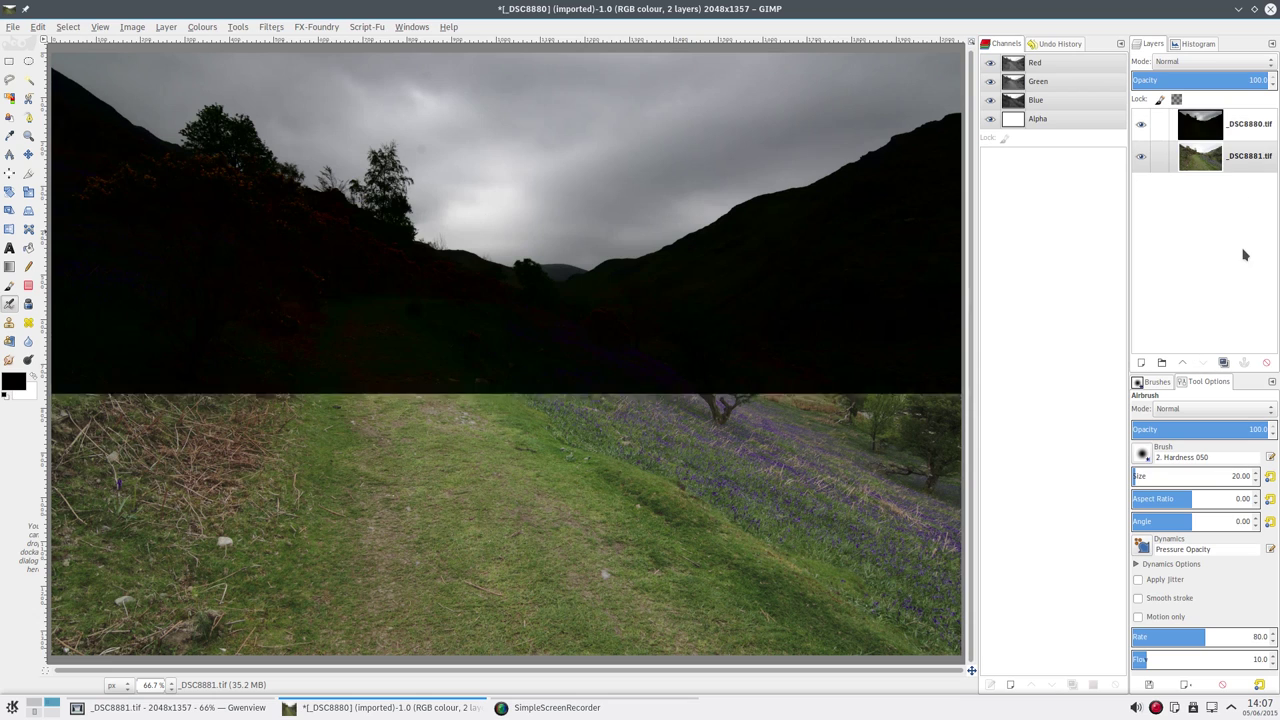
click(1205, 124)
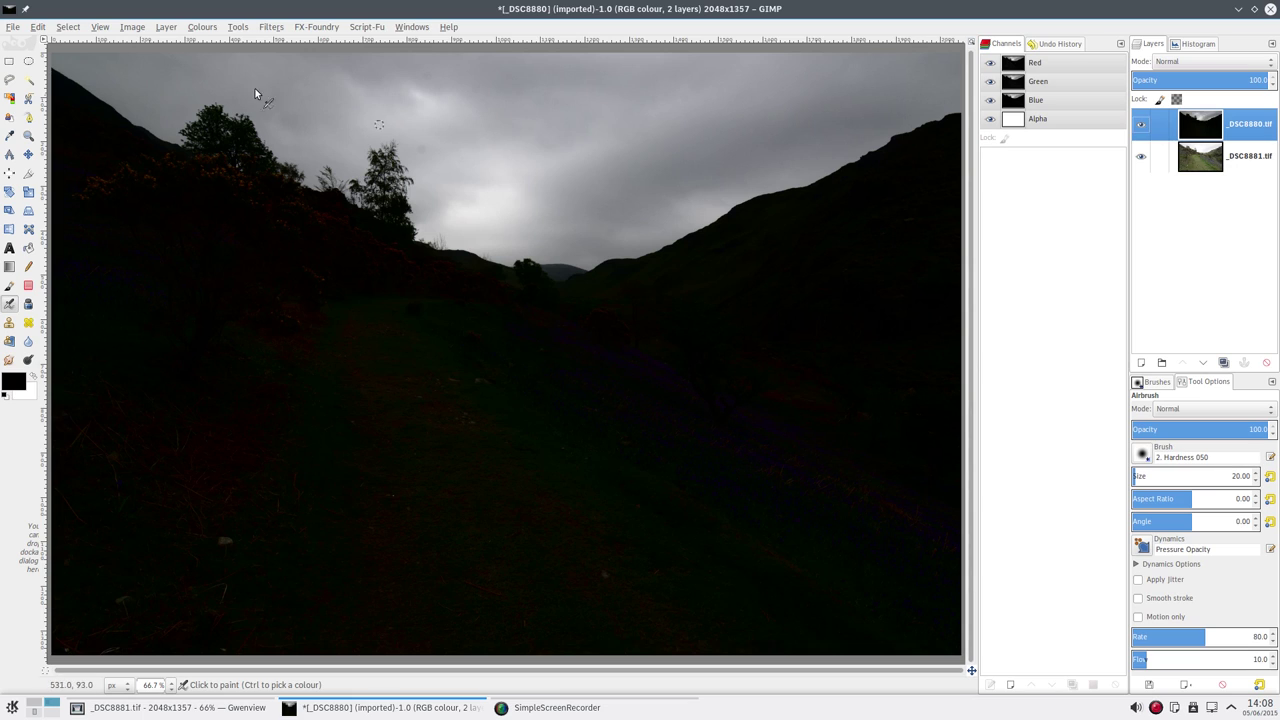
Hide the _DSC8880 layer and duplicate the bright _DSC8881 layer.
click(1141, 124)
click(1210, 166)
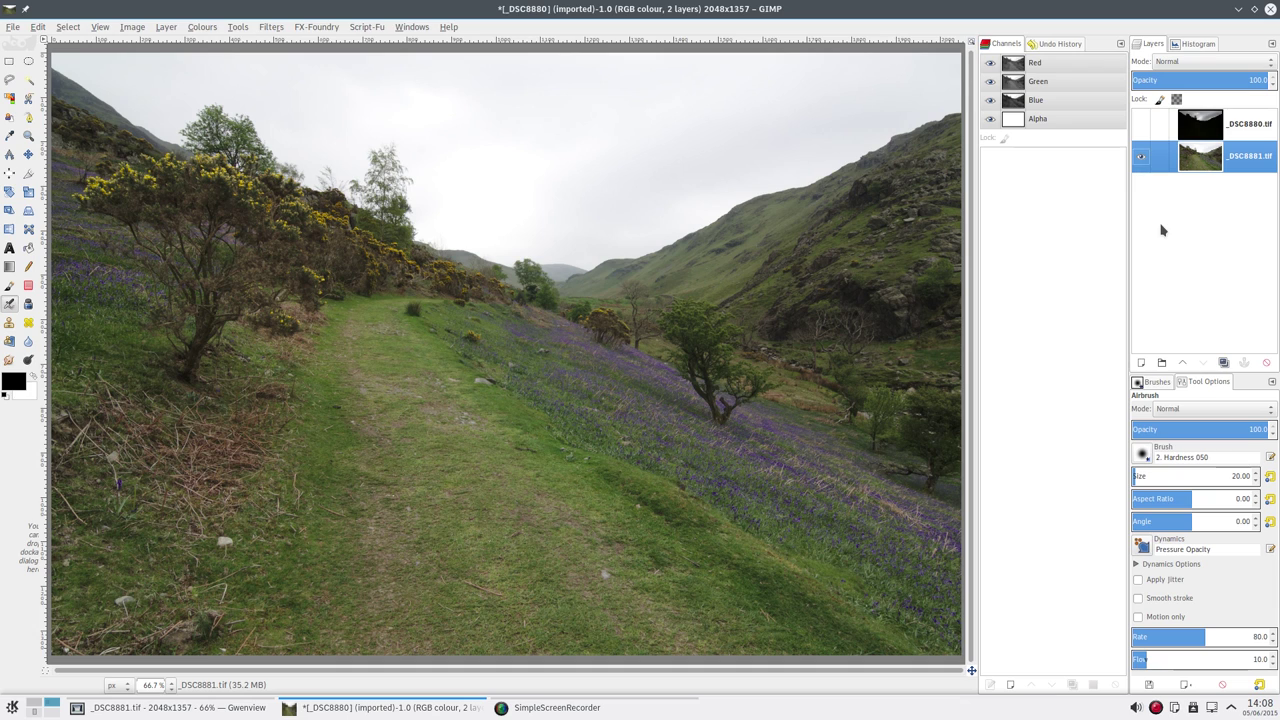
click(1224, 363)
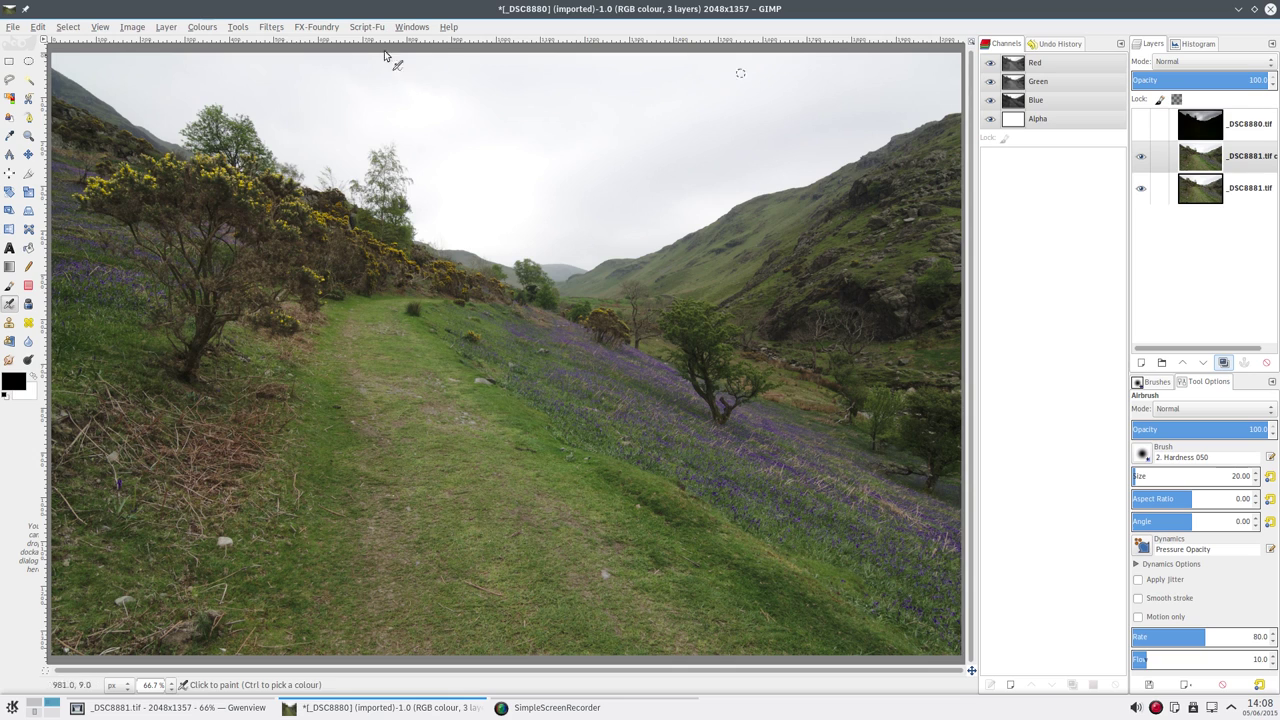
Desaturate the _DSC8881.tif copy layer using Luminosity.
click(202, 27)
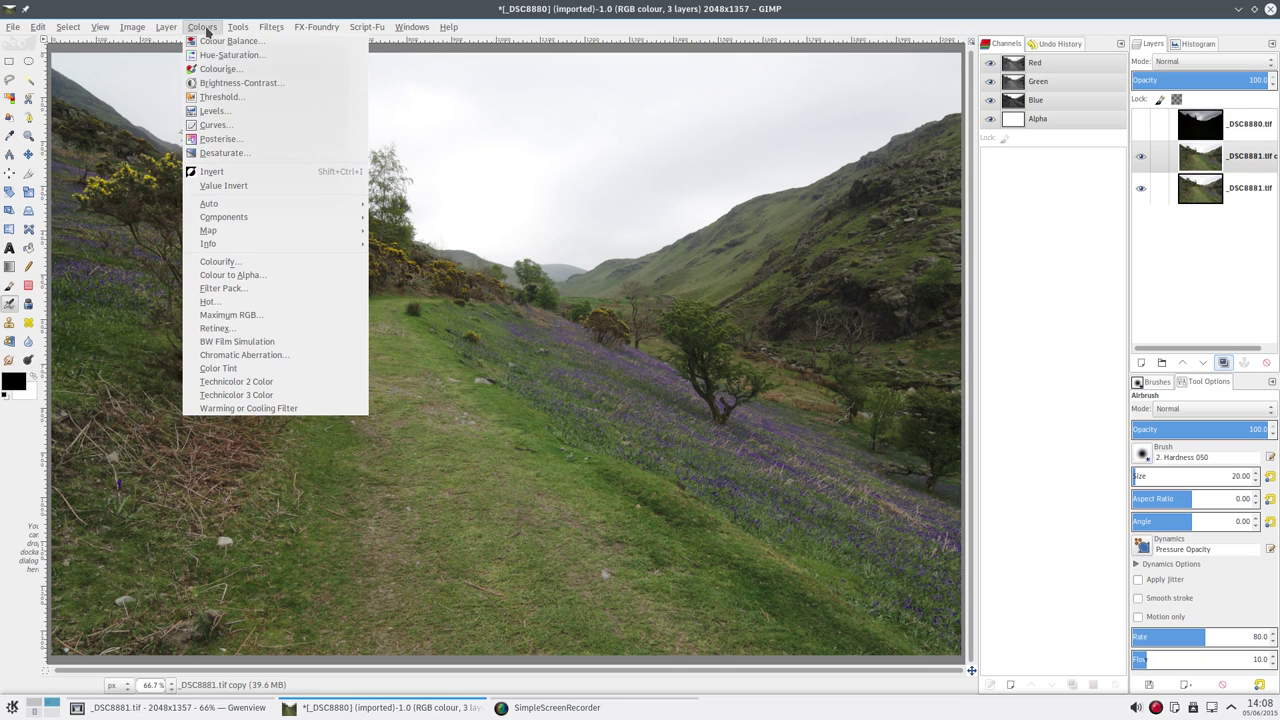
click(232, 155)
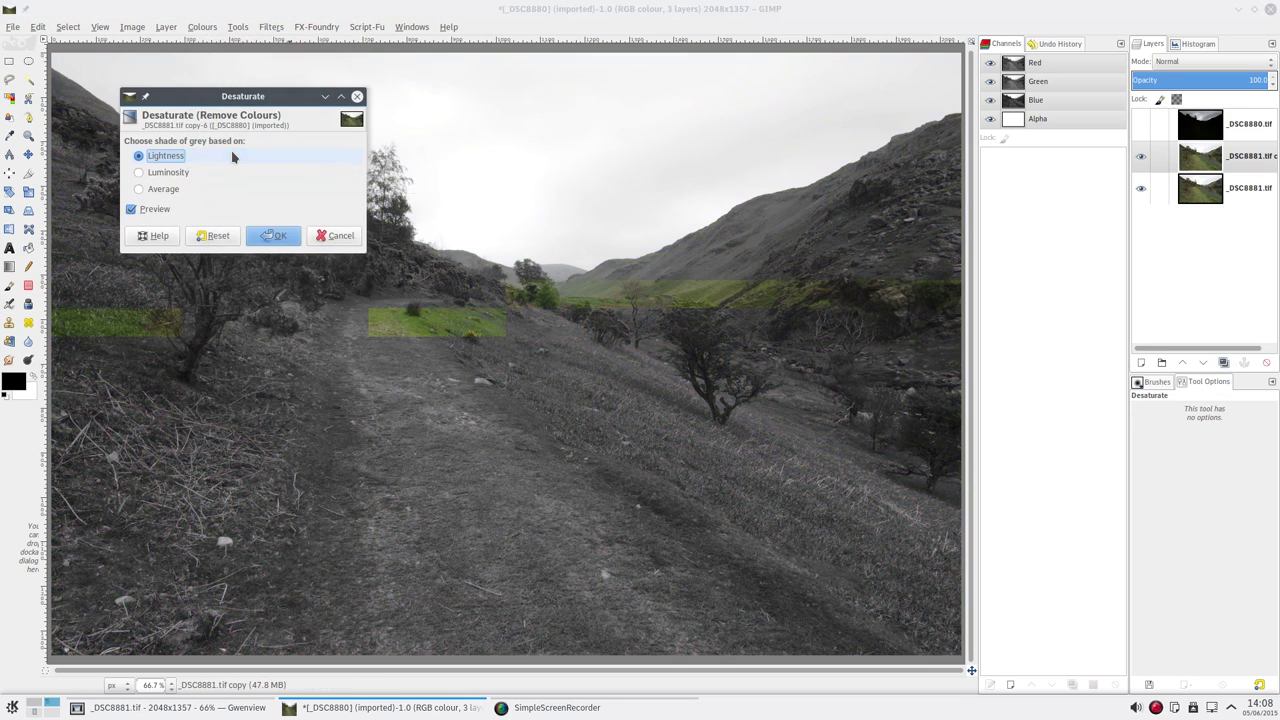
click(176, 179)
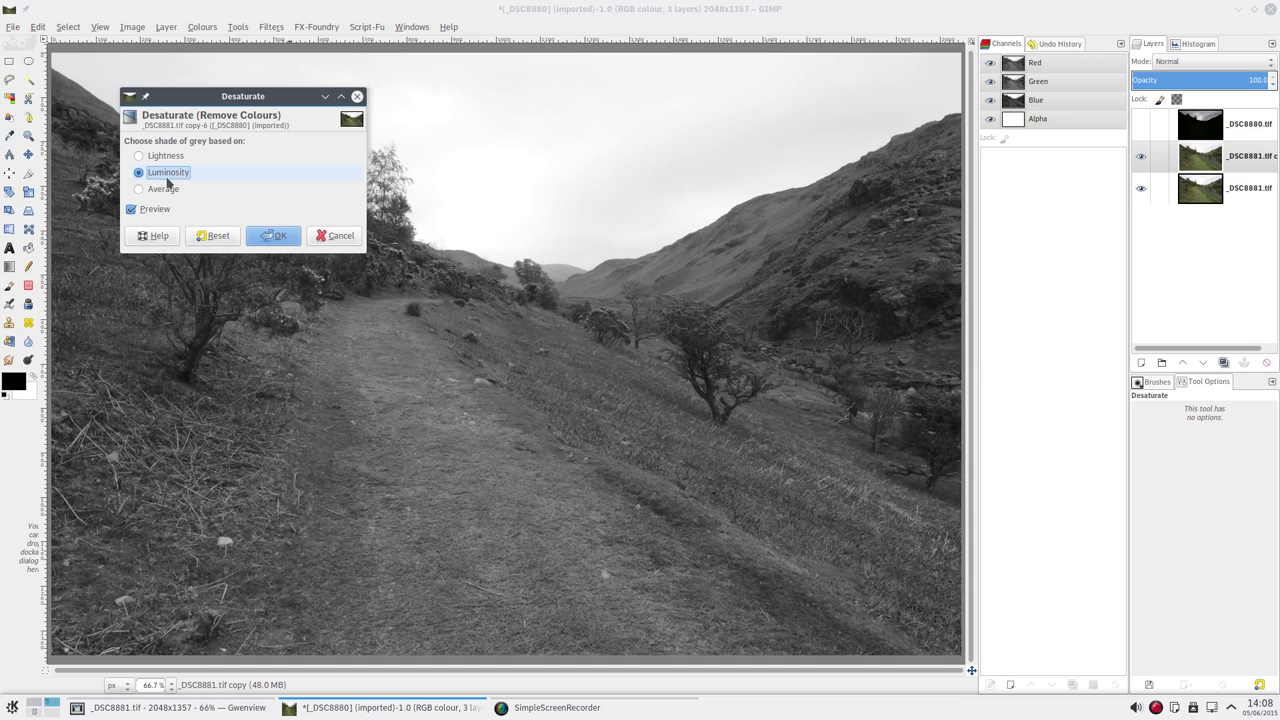
click(275, 236)
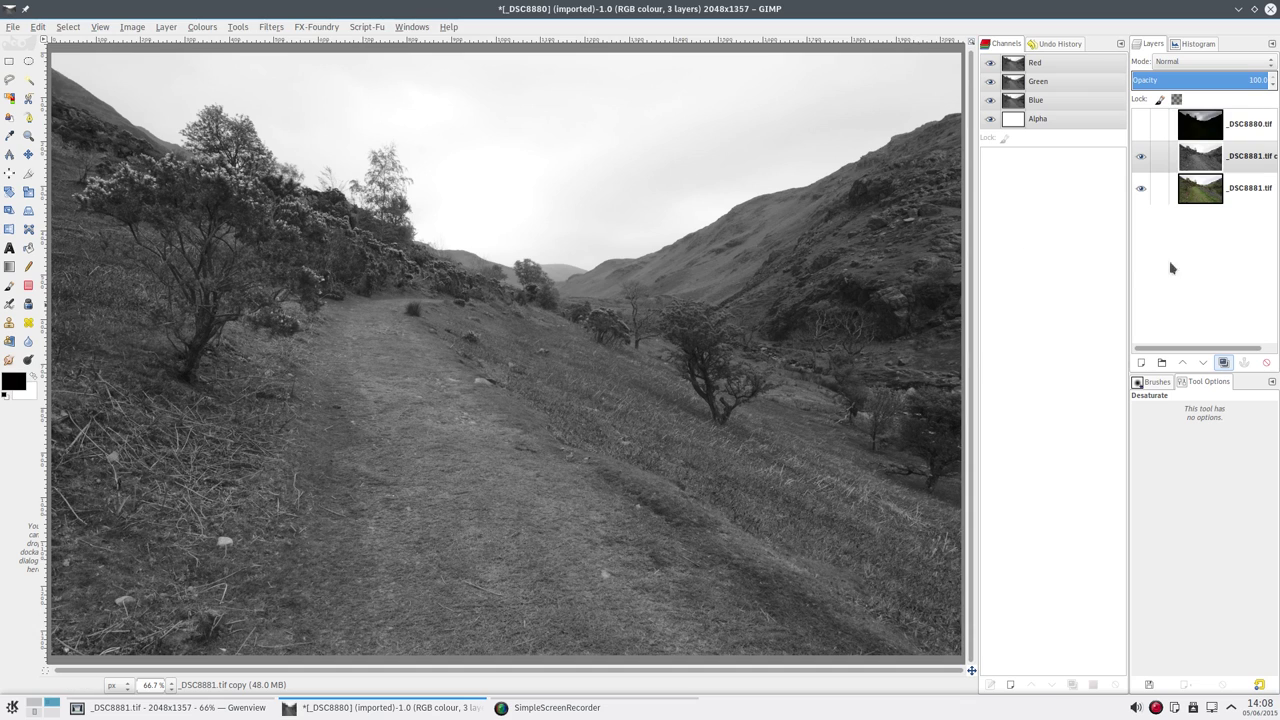
Turn the greyscale copy into a channel, delete the copy layer, and show _DSC8880 again.
drag(1204, 158, 1021, 187)
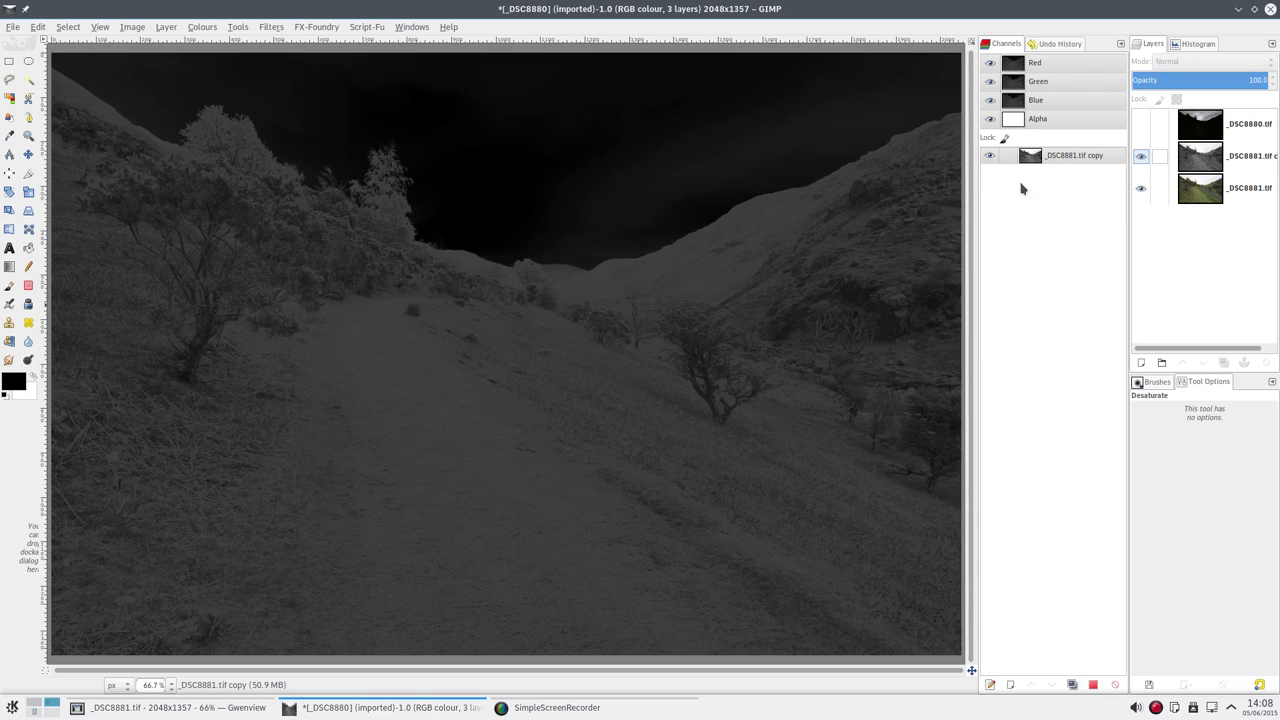
click(990, 158)
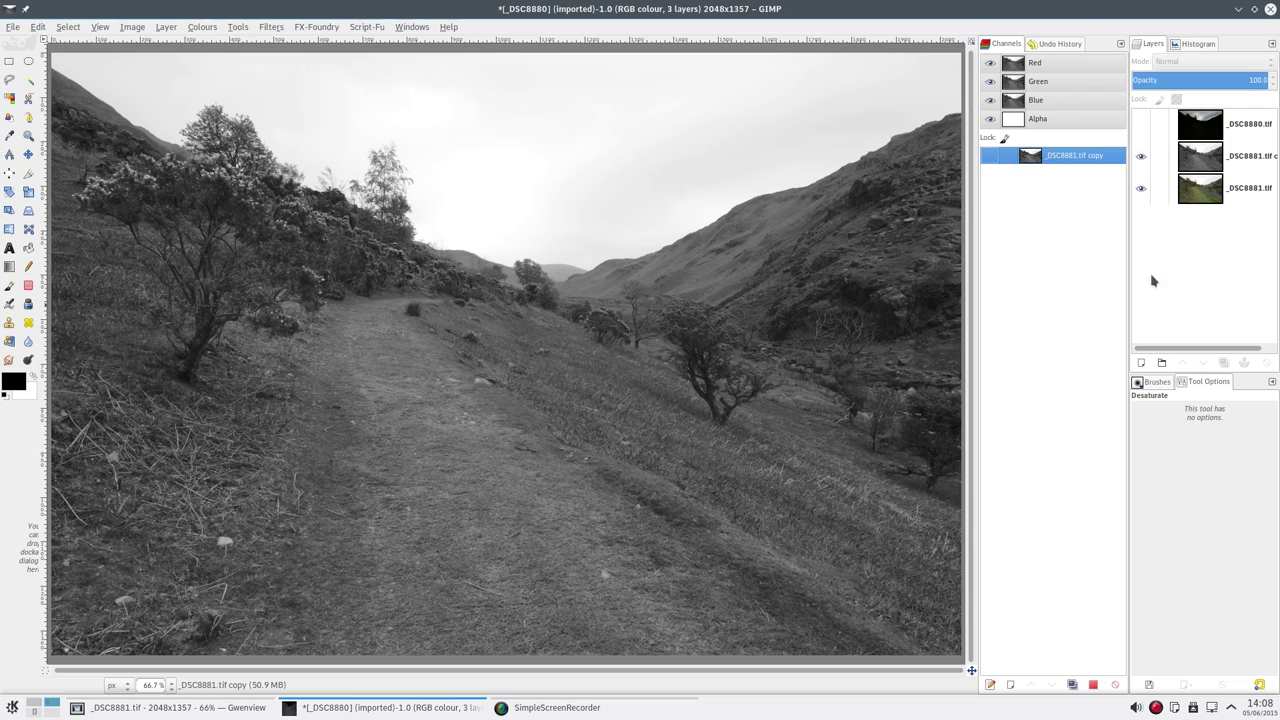
click(1150, 158)
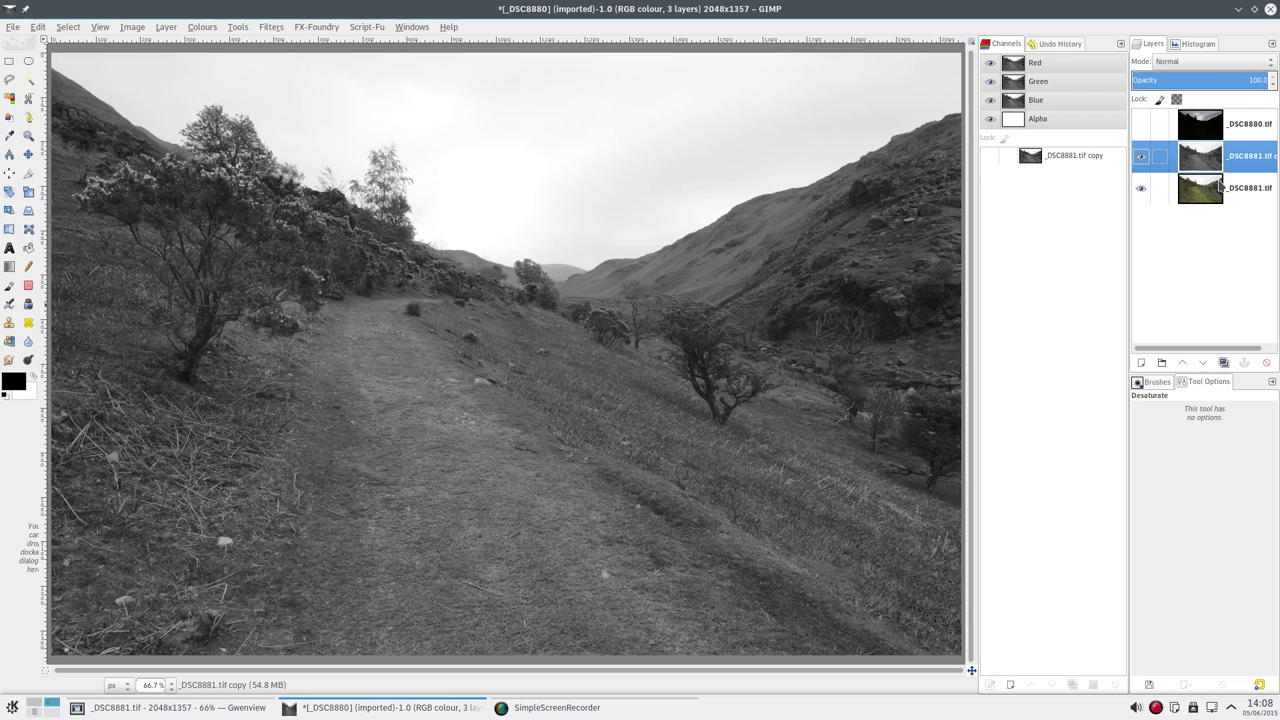
click(1266, 365)
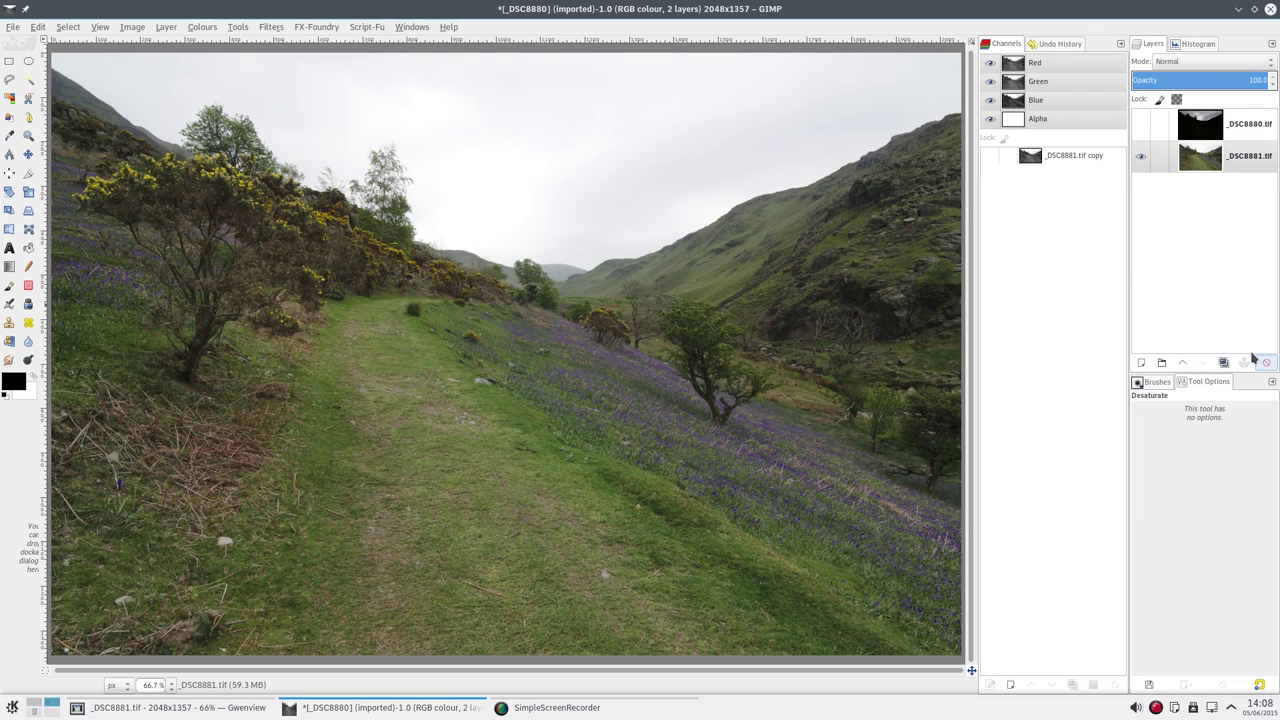
click(1140, 127)
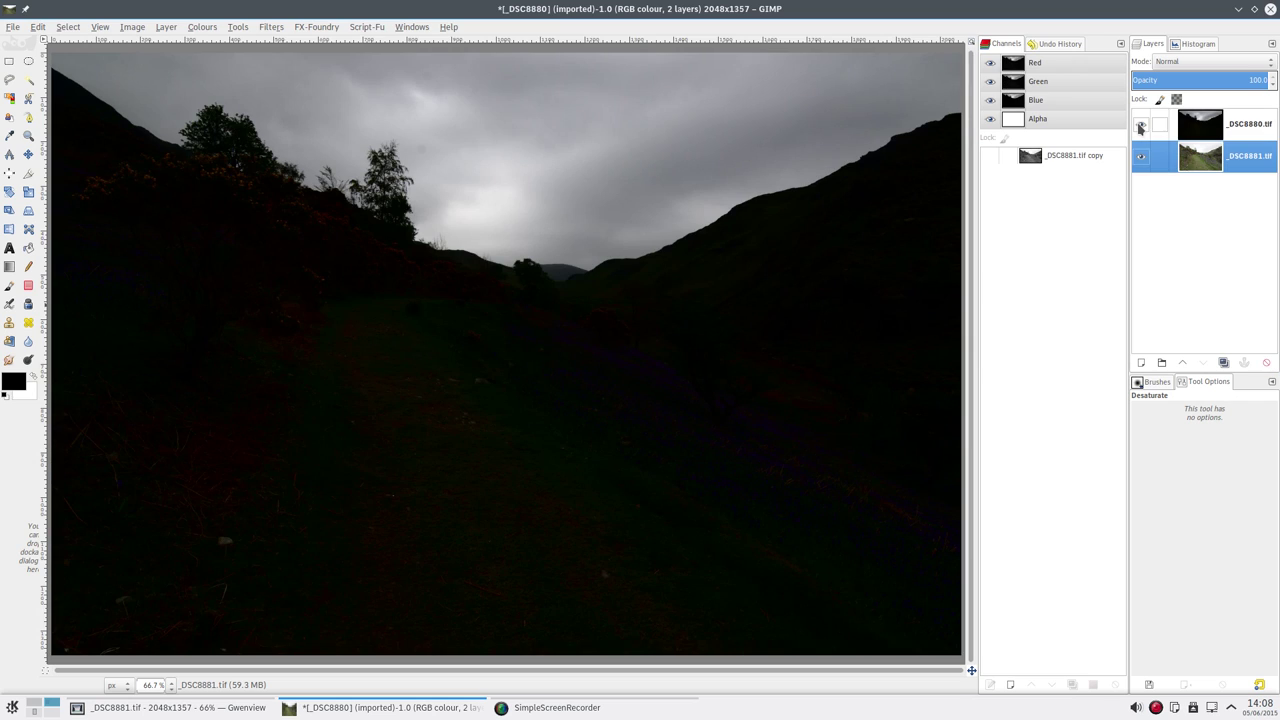
Add a layer mask to _DSC8880 initialised from the '_DSC8881.tif copy' channel.
right_click(1210, 131)
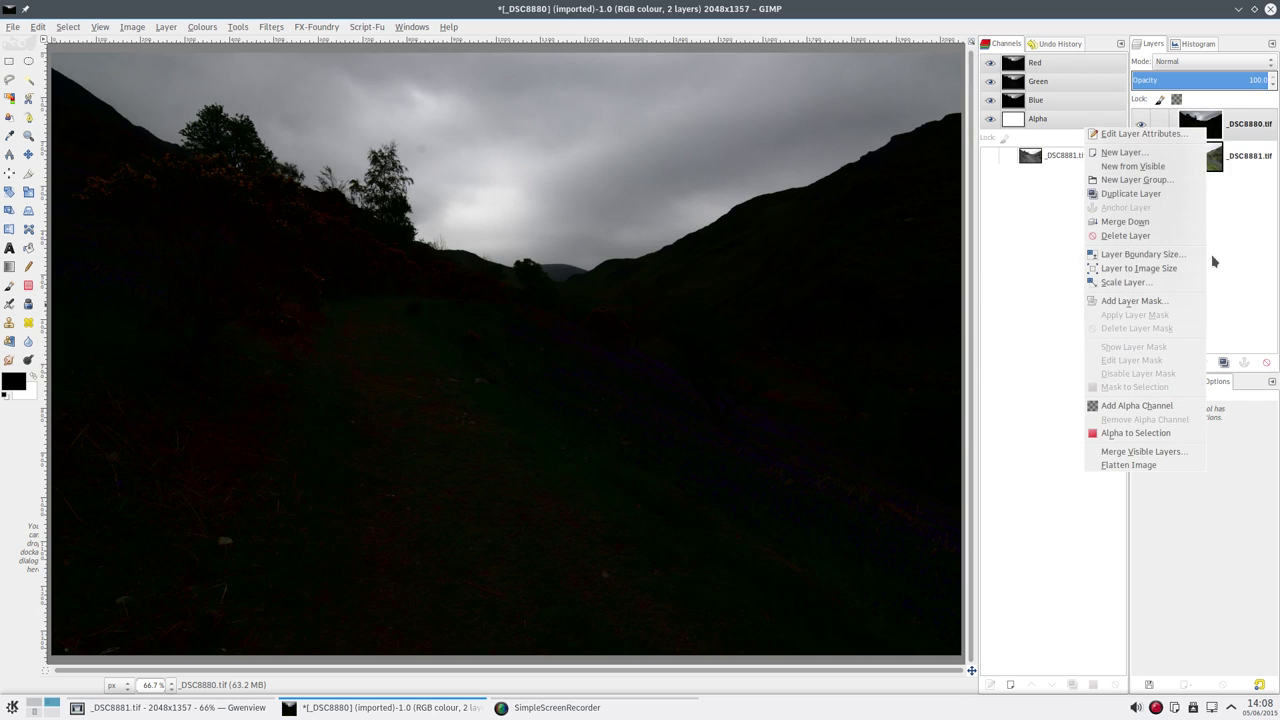
click(1176, 300)
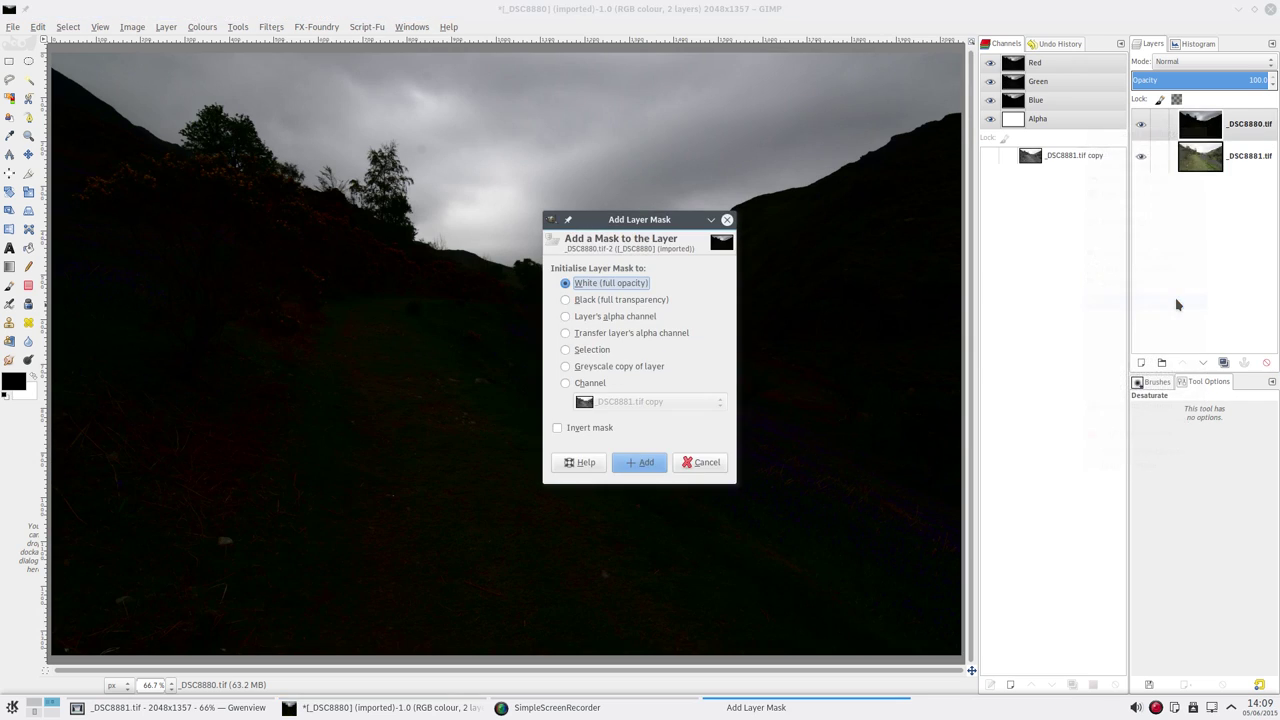
click(599, 386)
click(636, 402)
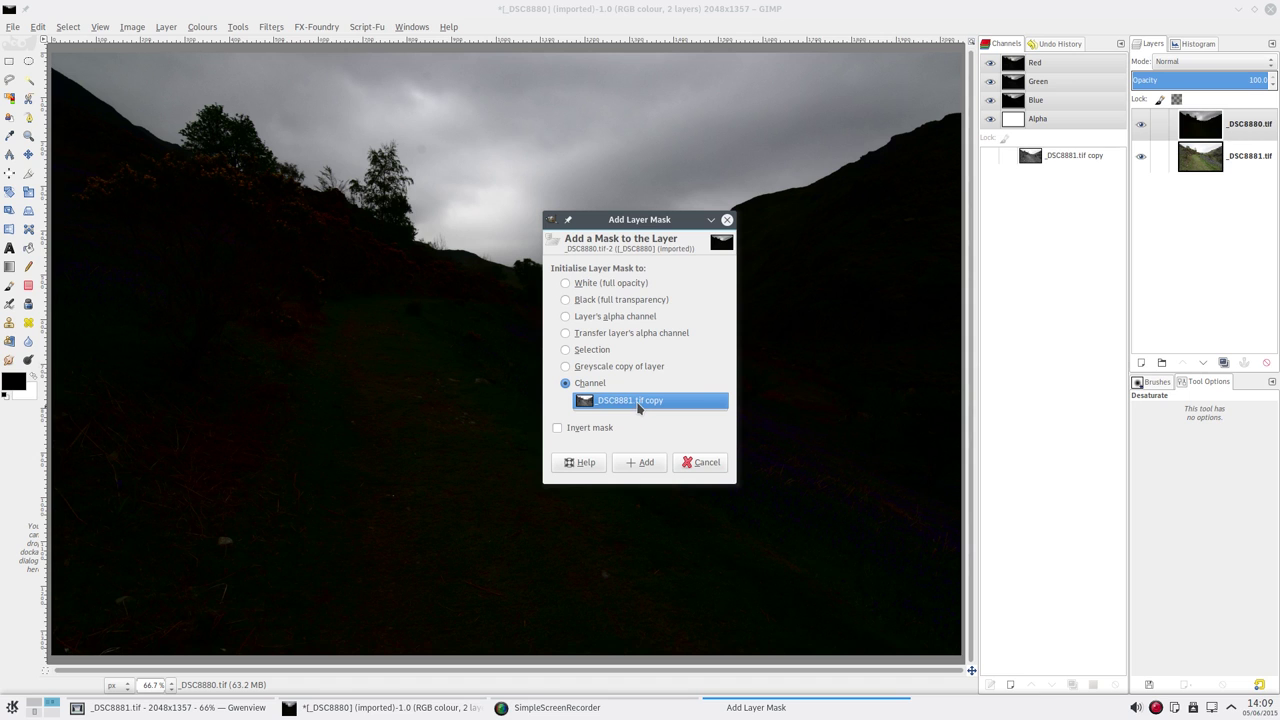
click(637, 406)
click(655, 466)
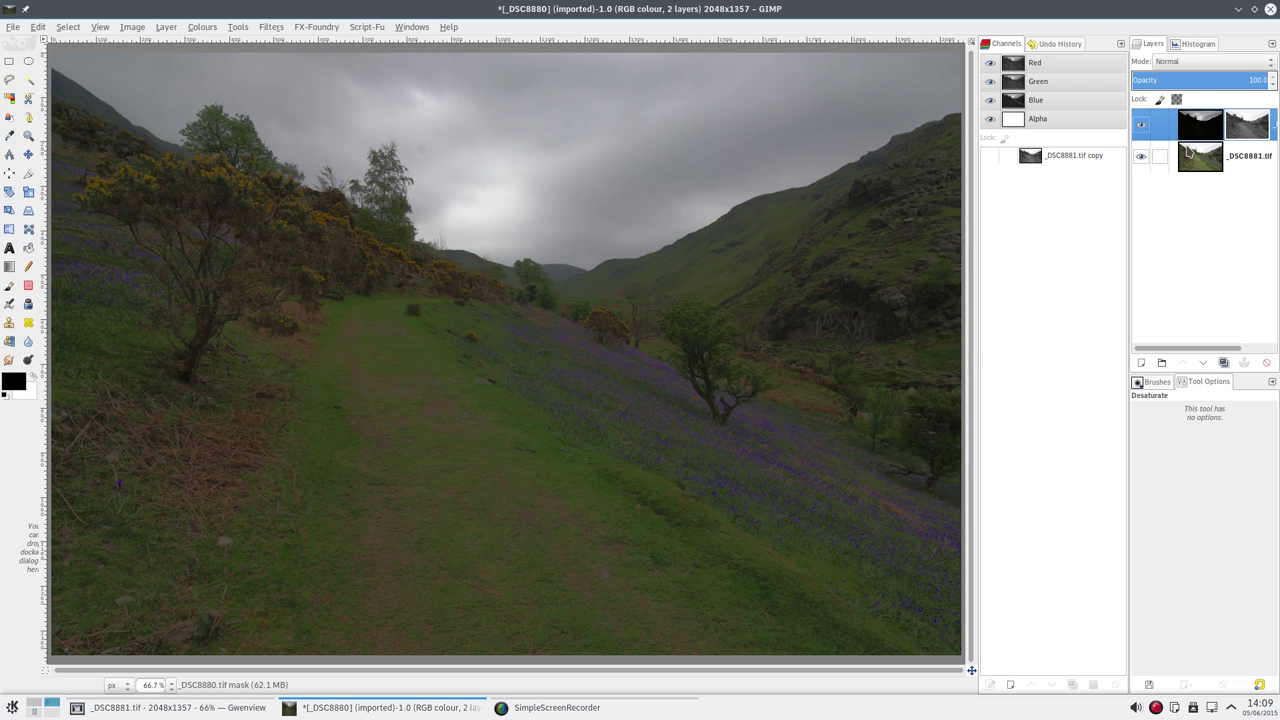
ctrl+click(1256, 124)
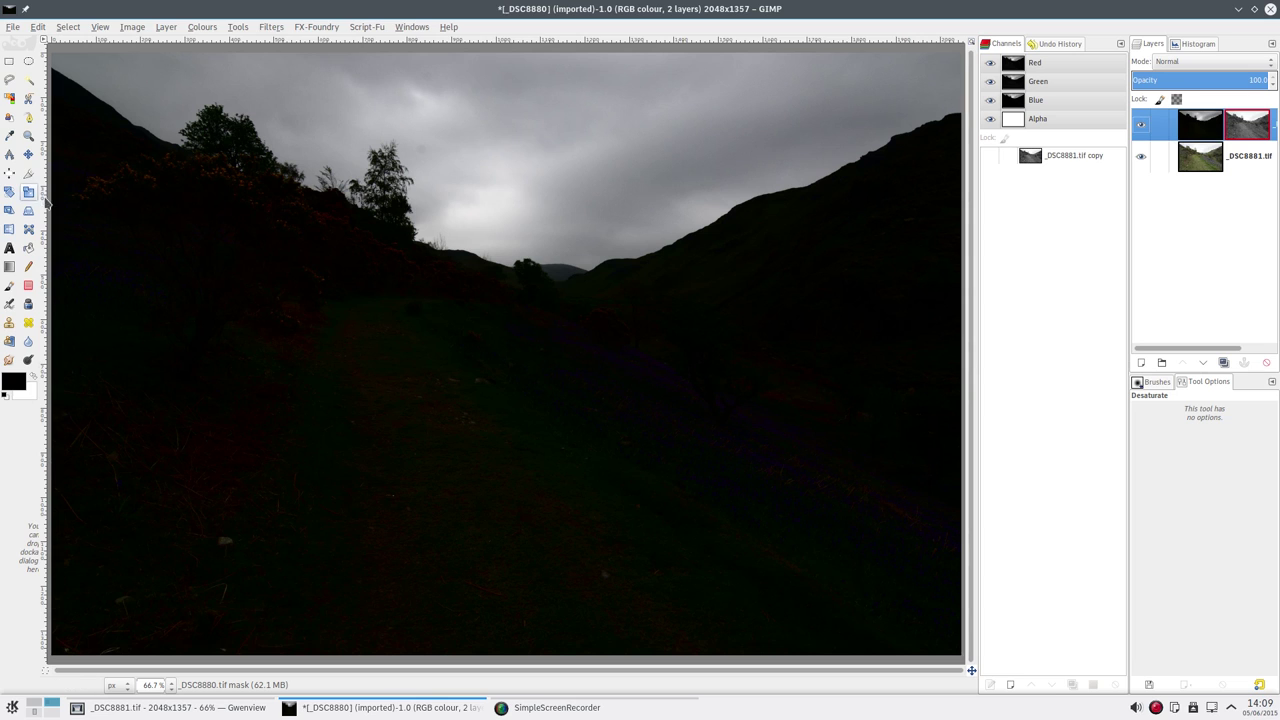
ctrl+click(1257, 124)
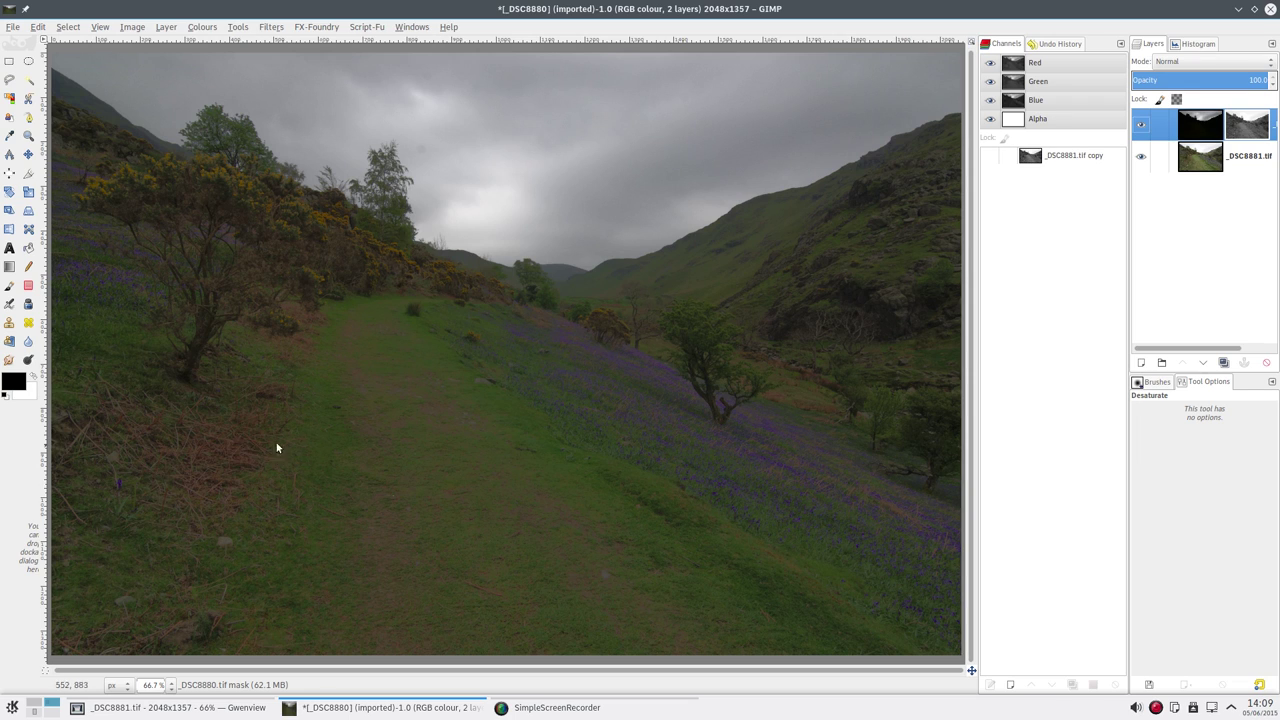
scroll(482, 540, up, 2)
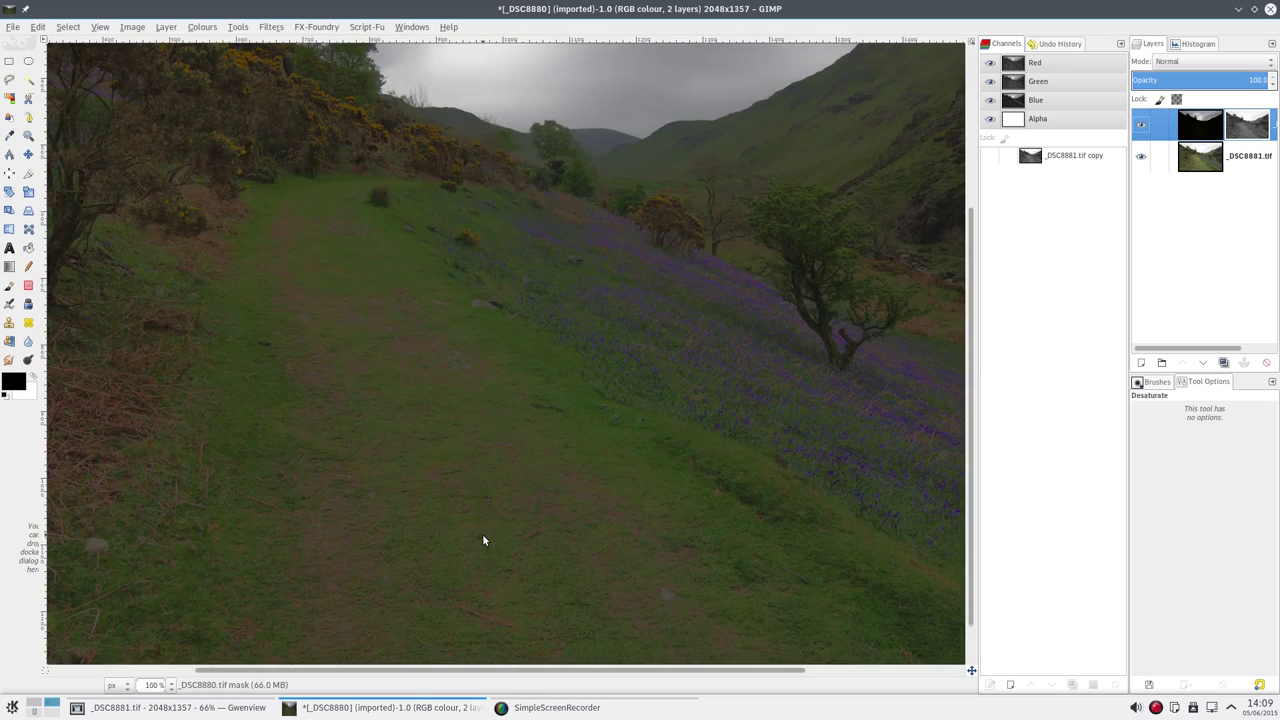
scroll(482, 540, down, 1)
click(489, 346)
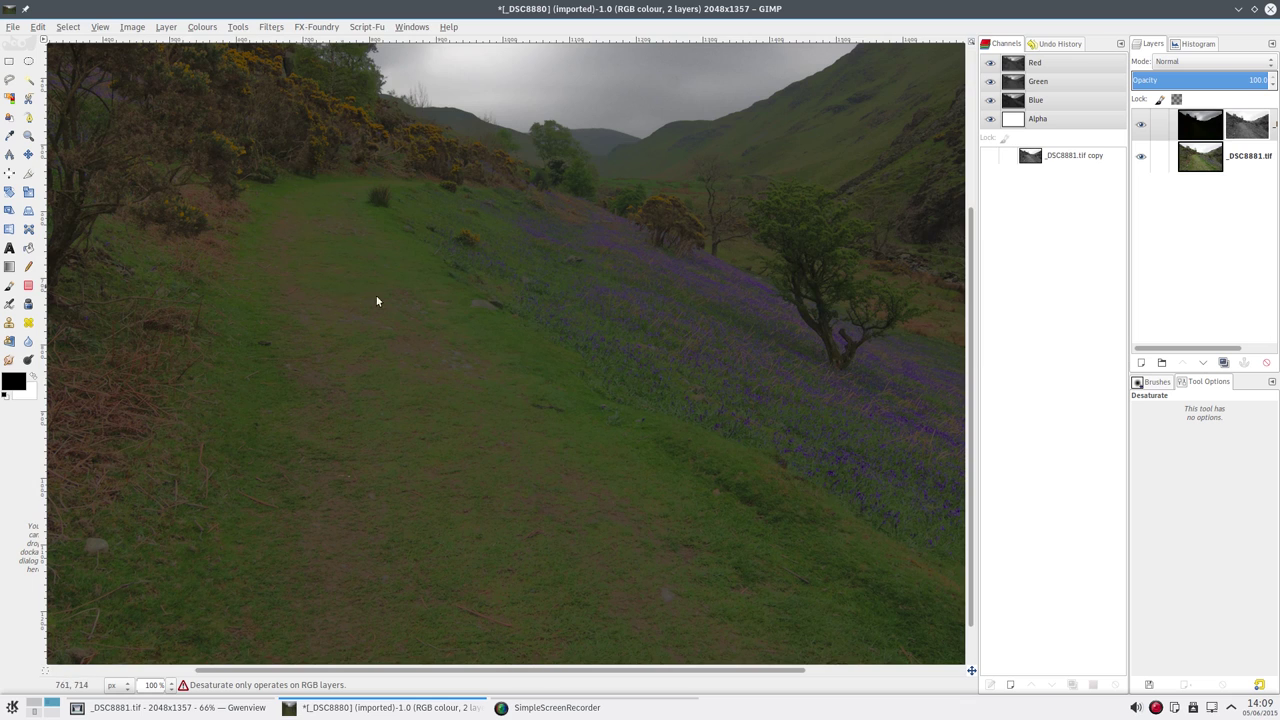
drag(377, 297, 766, 414)
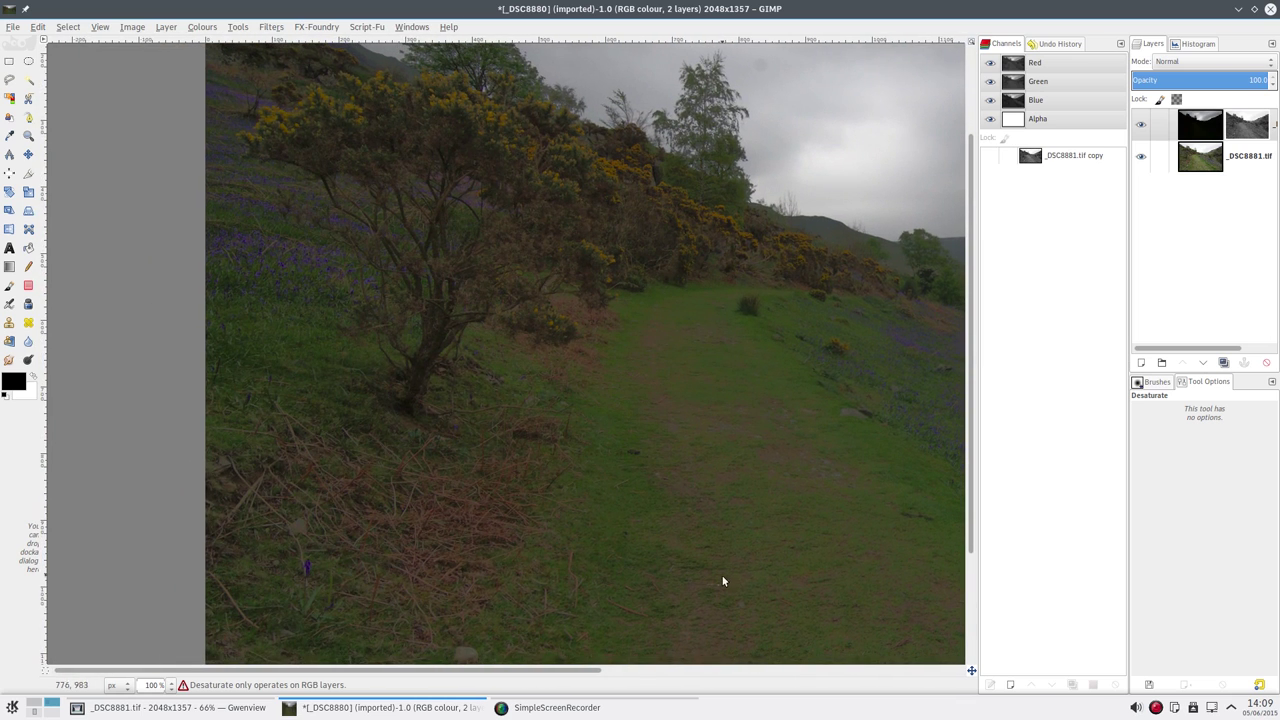
drag(723, 580, 608, 497)
click(1241, 130)
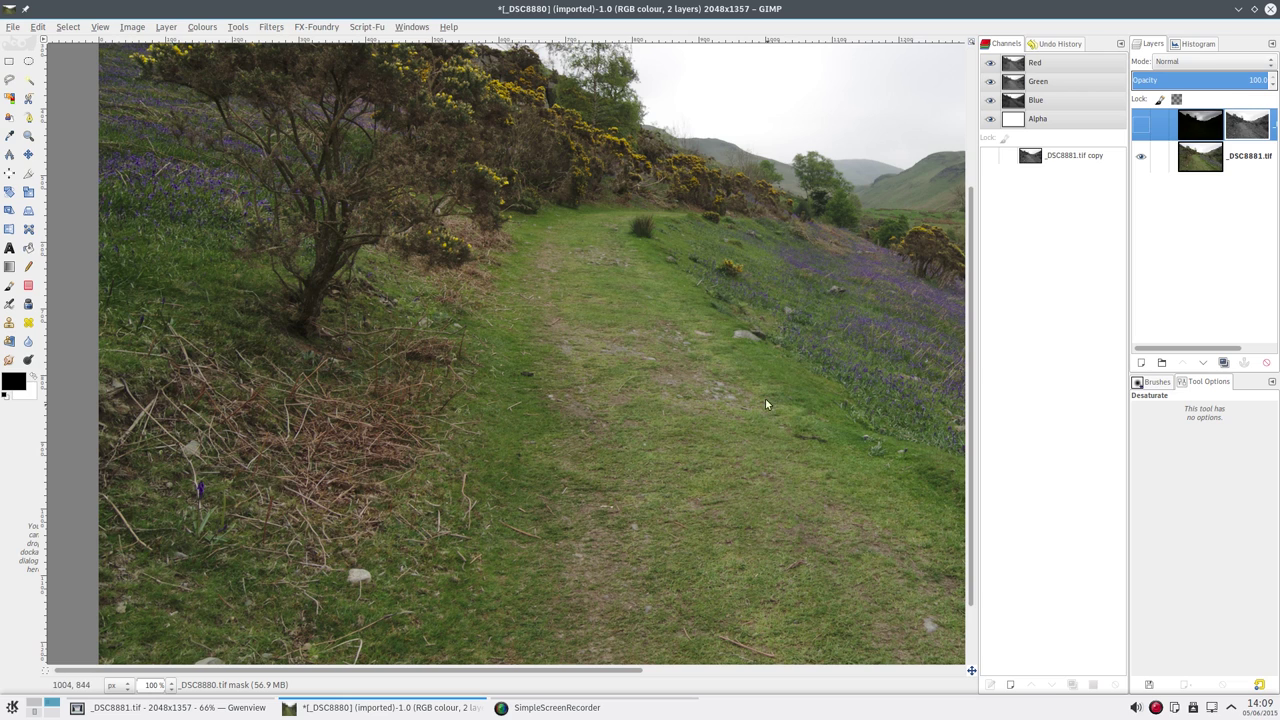
key(ctrl+z)
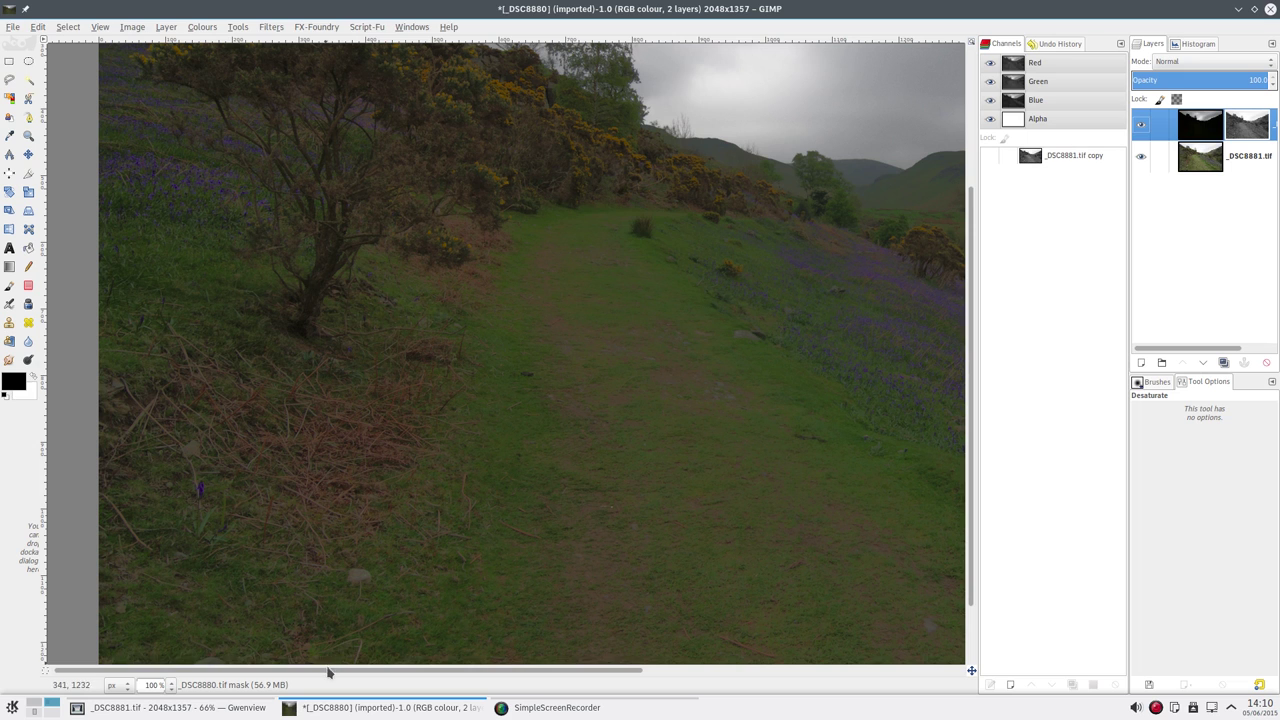
drag(778, 382, 293, 391)
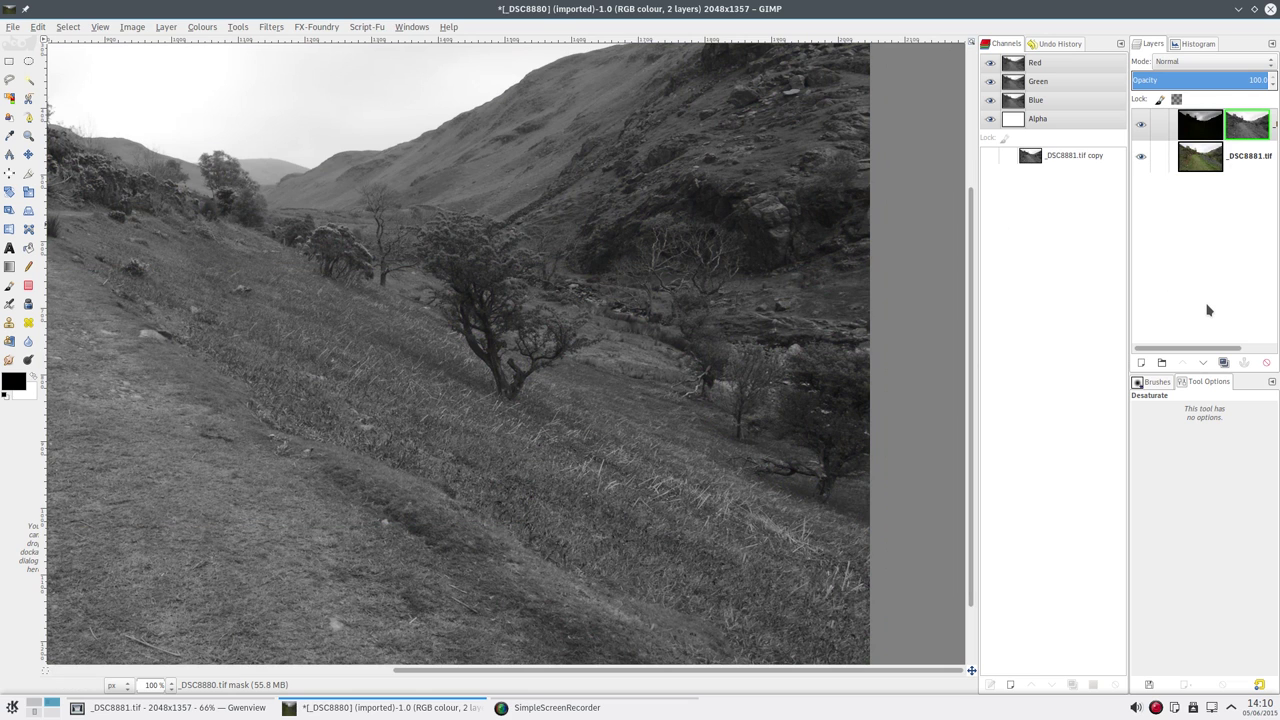
drag(196, 494, 790, 427)
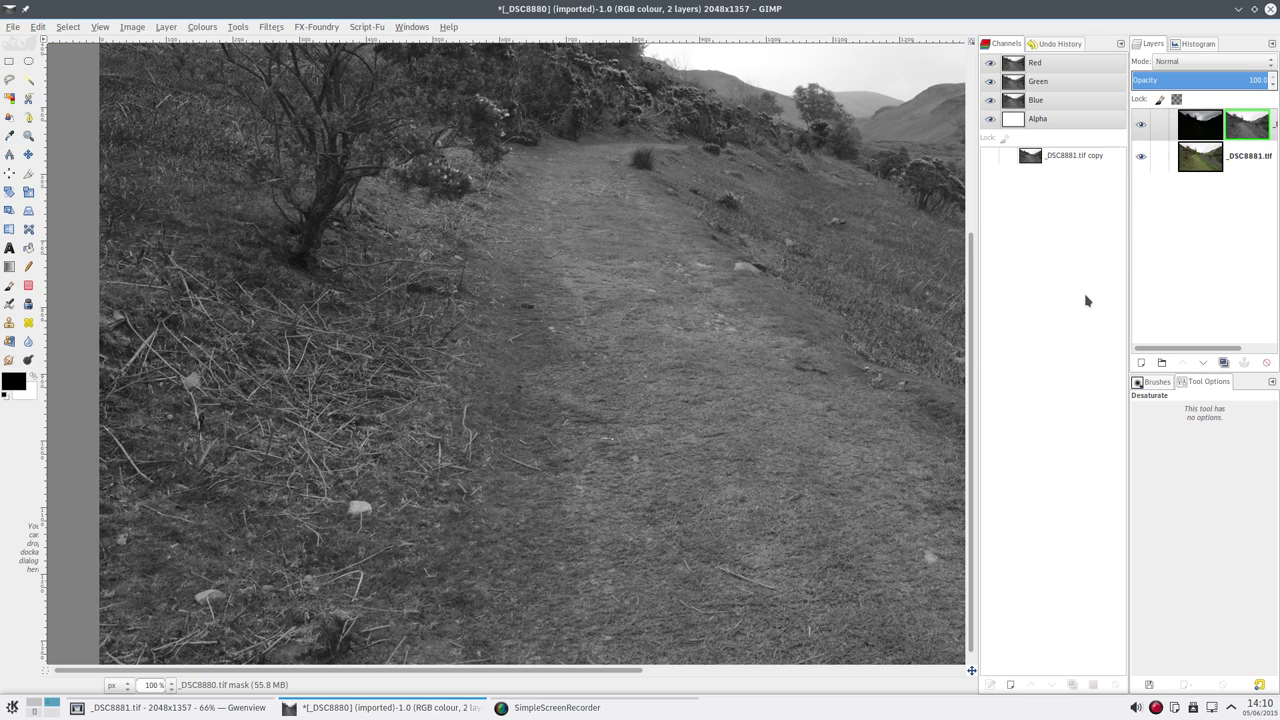
click(1201, 164)
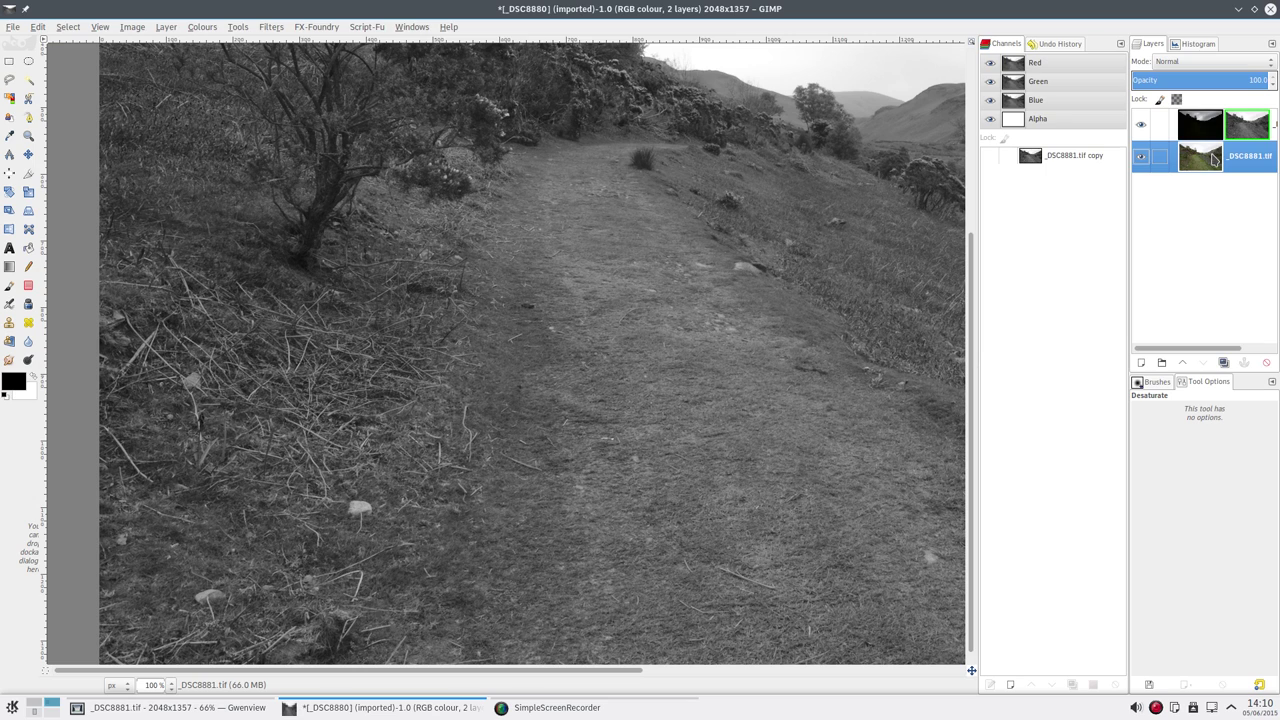
click(1197, 127)
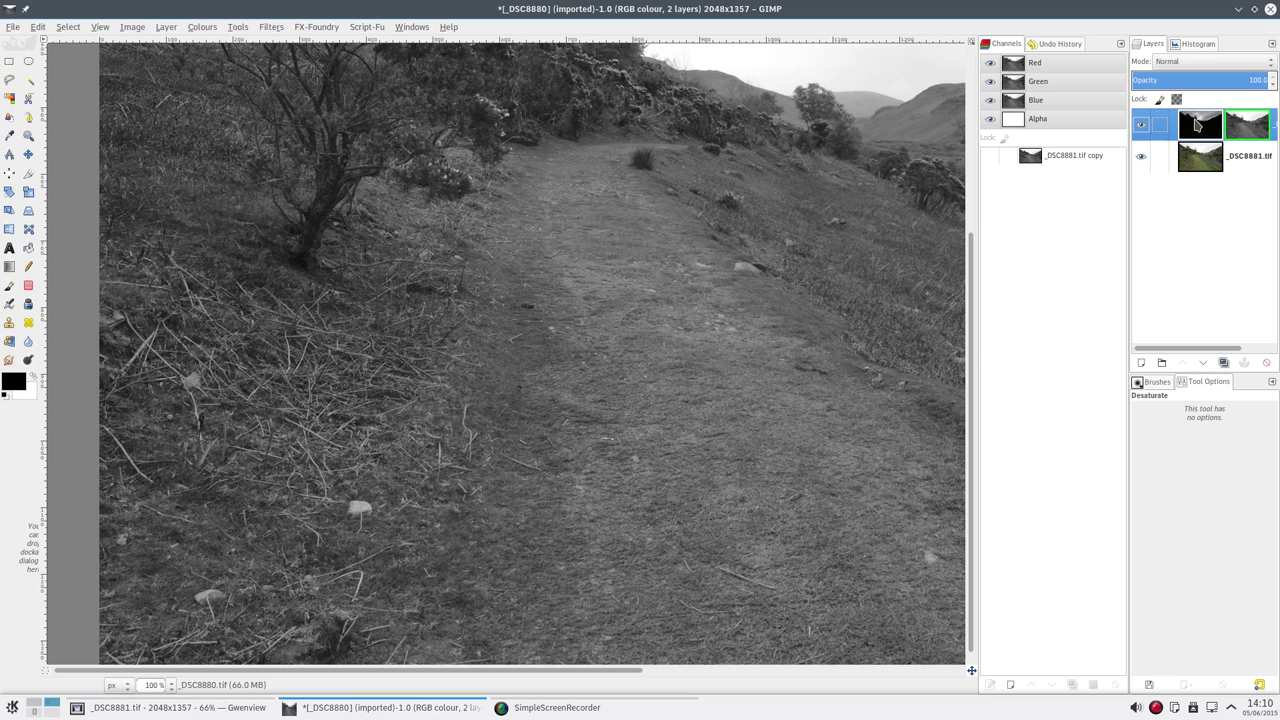
click(1239, 127)
alt+click(1239, 127)
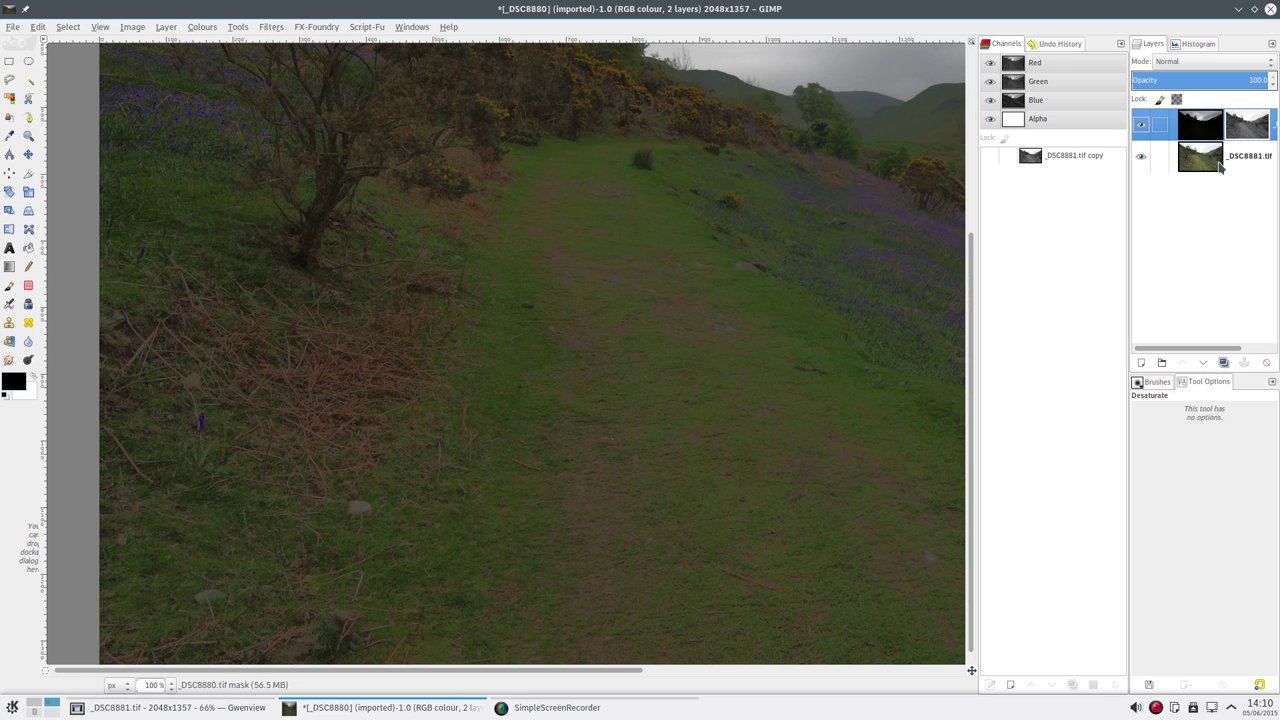
Blur the _DSC8880 layer mask with a 20 px IIR Gaussian blur.
key(minus)
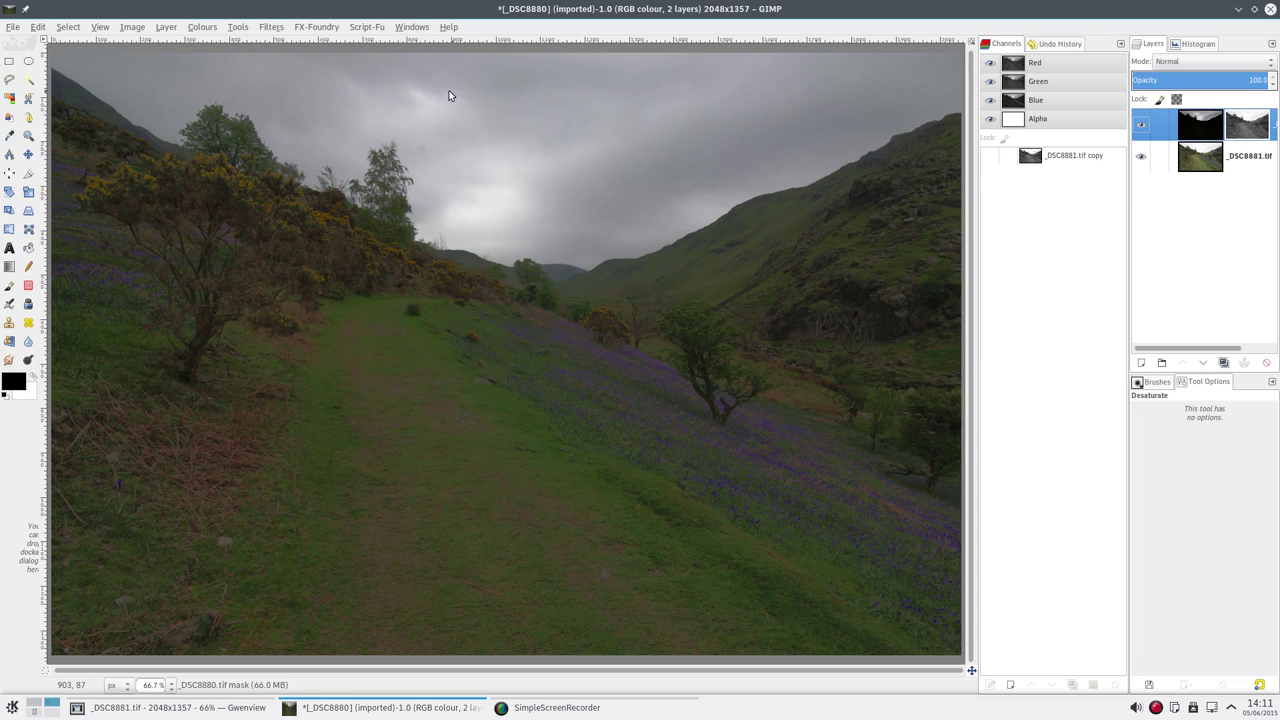
click(271, 27)
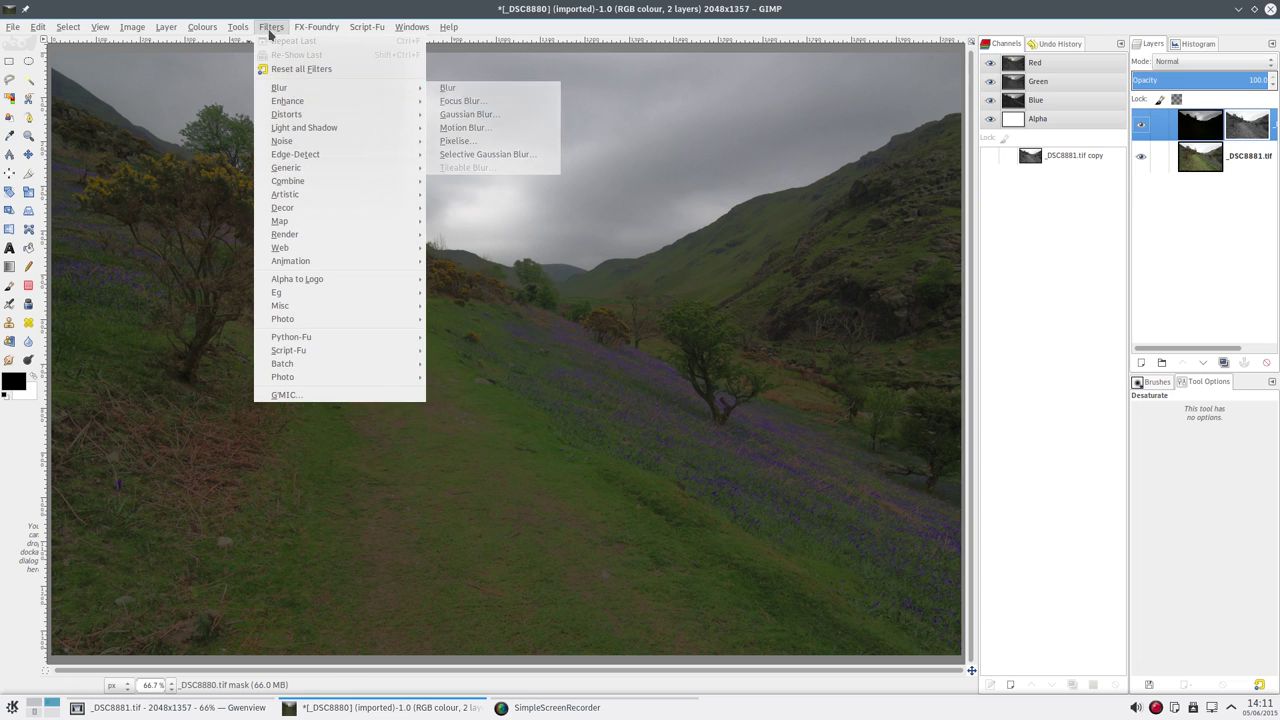
click(271, 27)
click(271, 27)
mouse_move(289, 87)
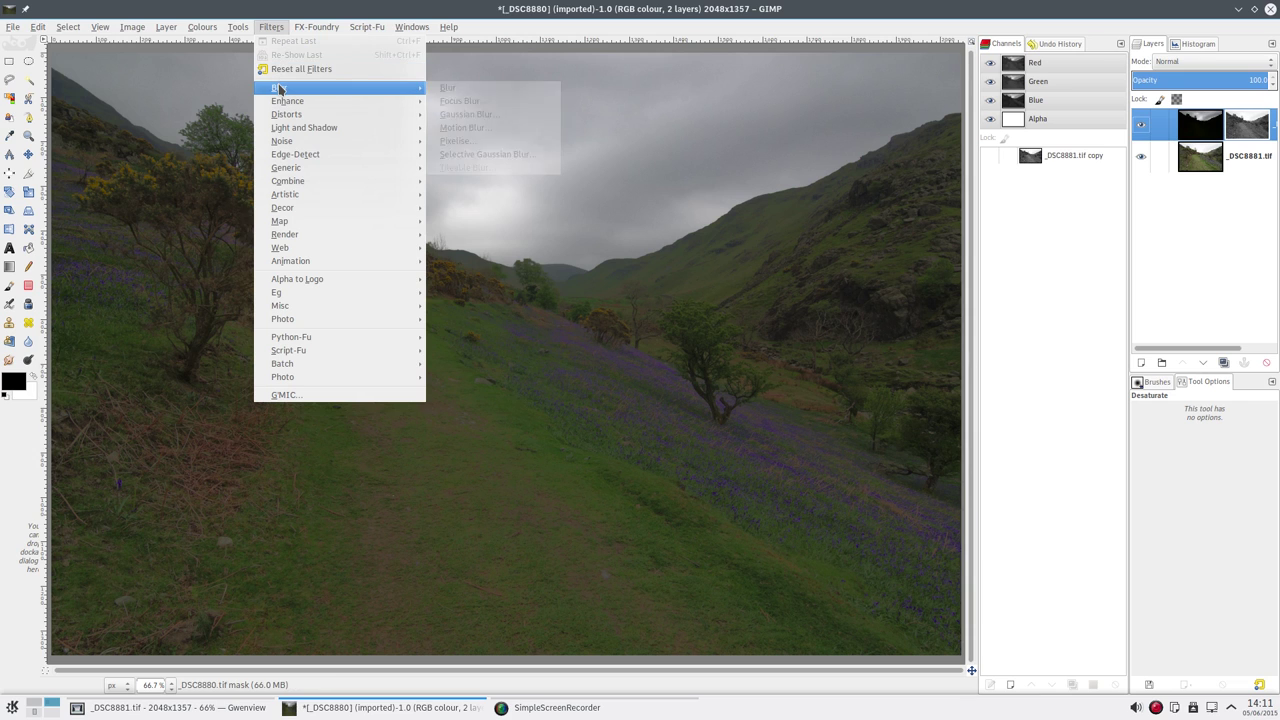
click(490, 114)
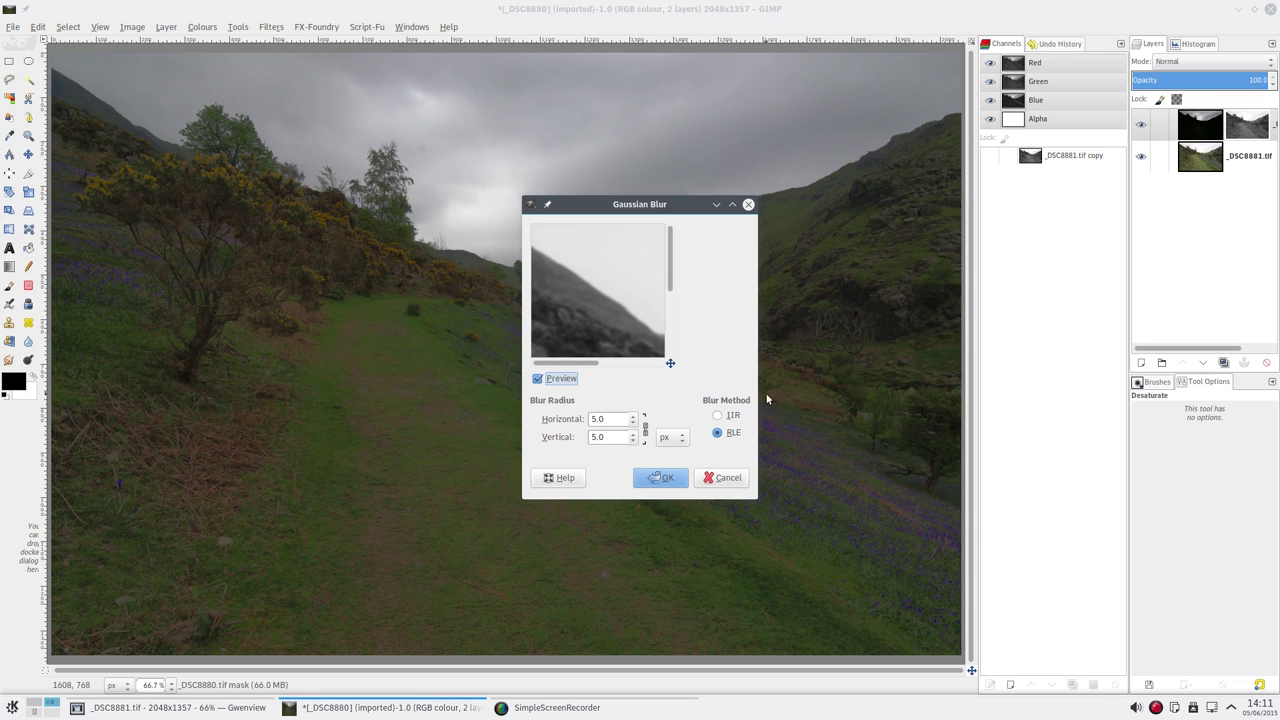
double_click(615, 420)
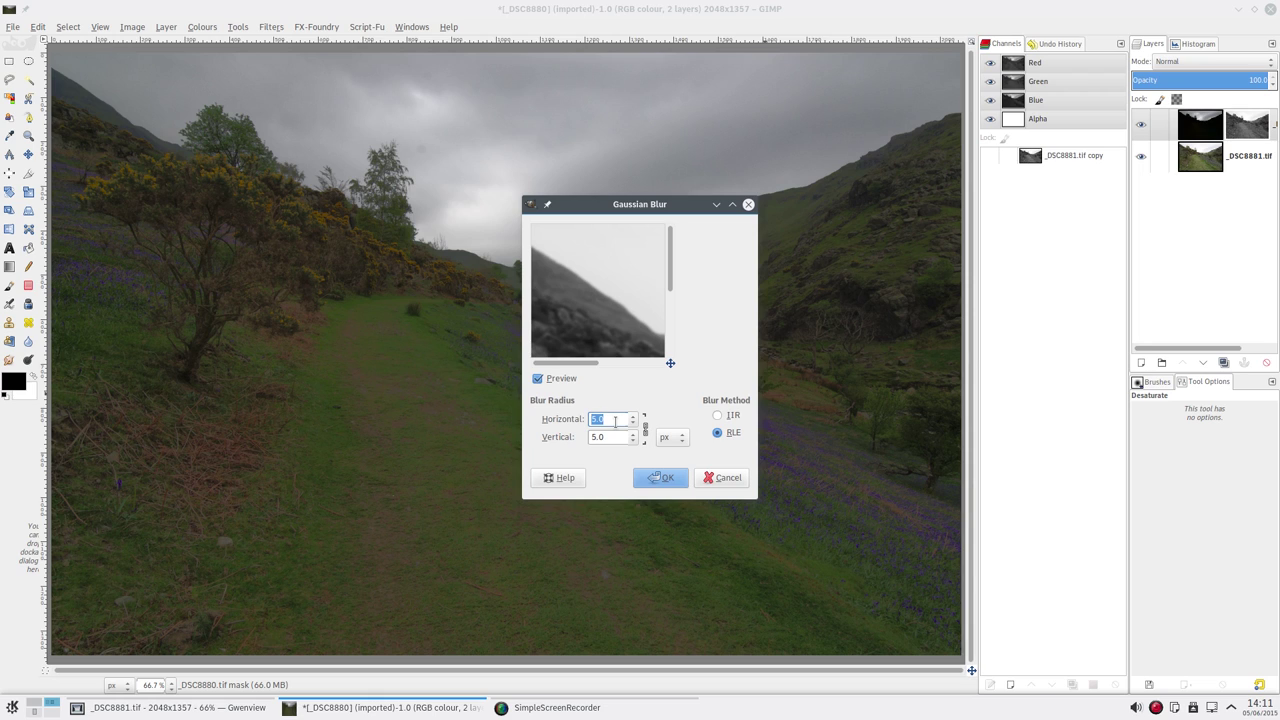
text(20)
key(Tab)
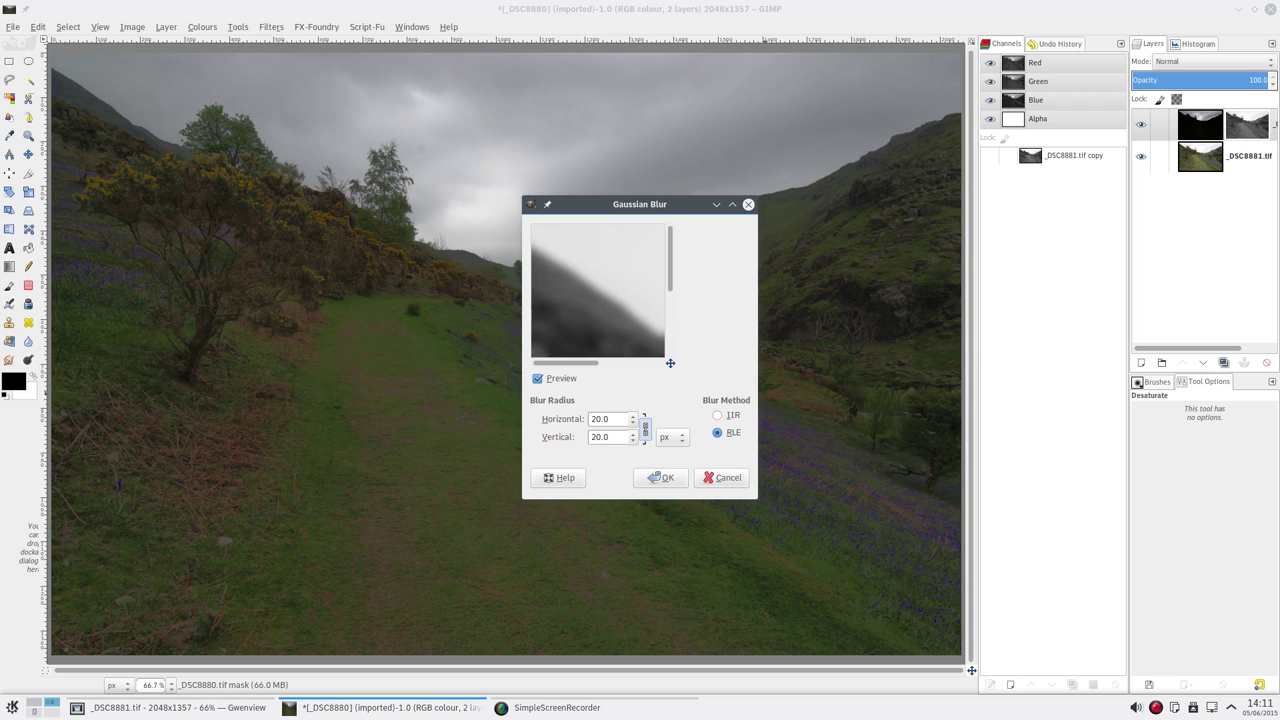
click(733, 418)
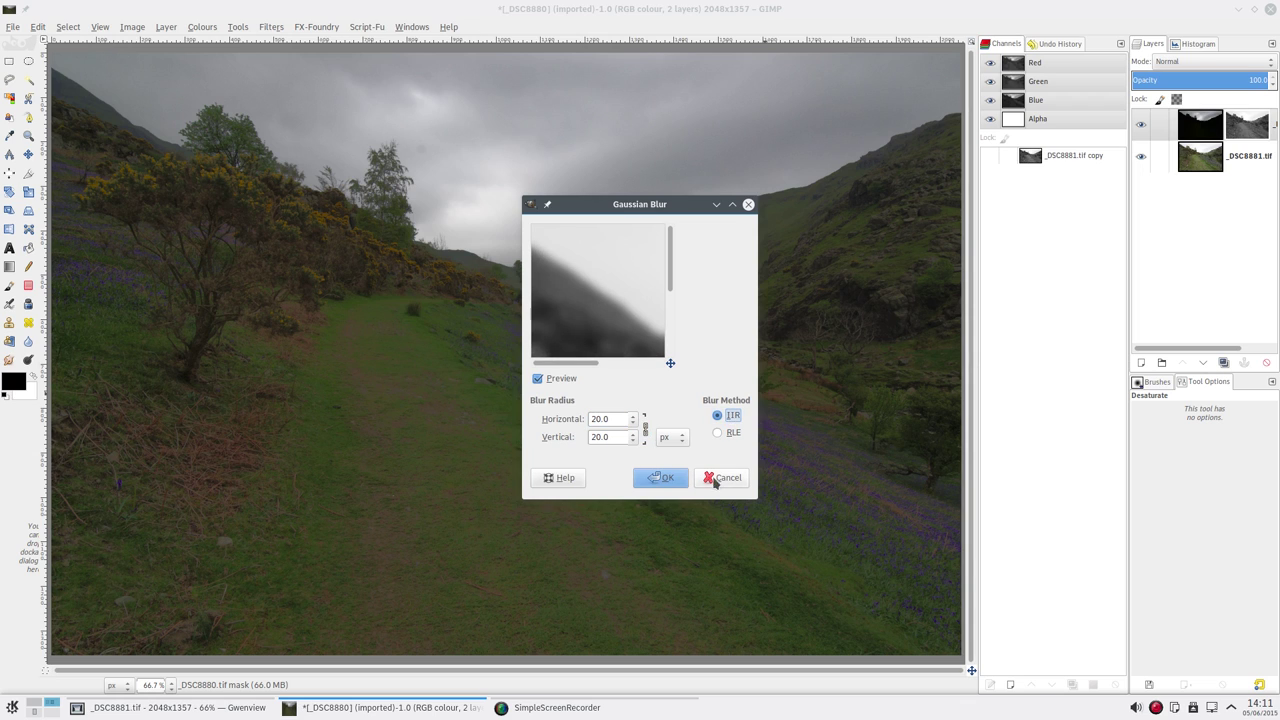
click(660, 478)
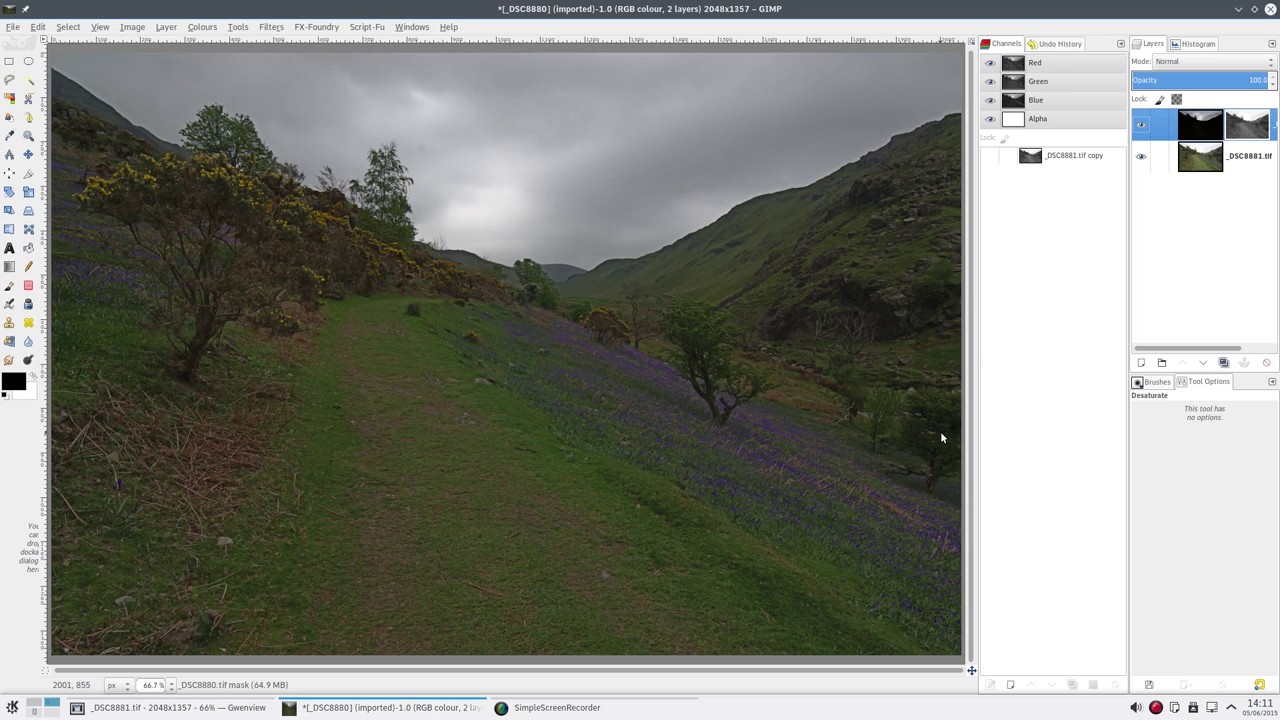
key(1)
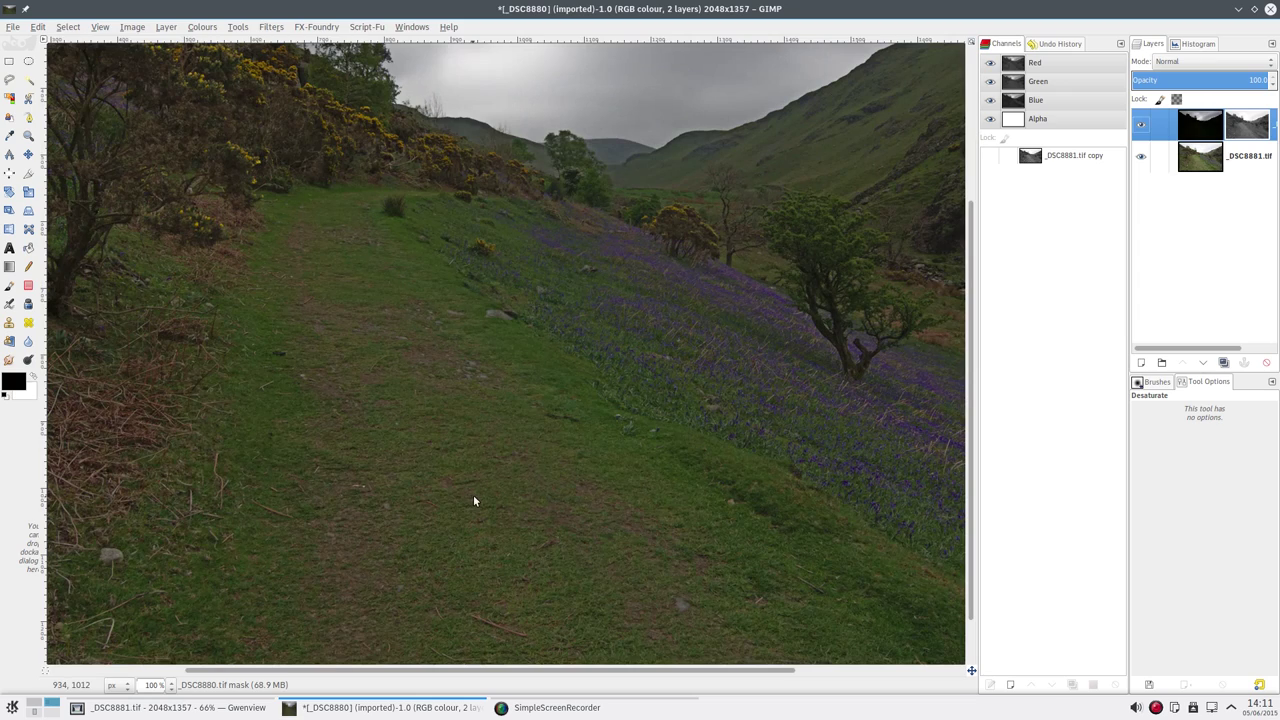
drag(474, 500, 394, 351)
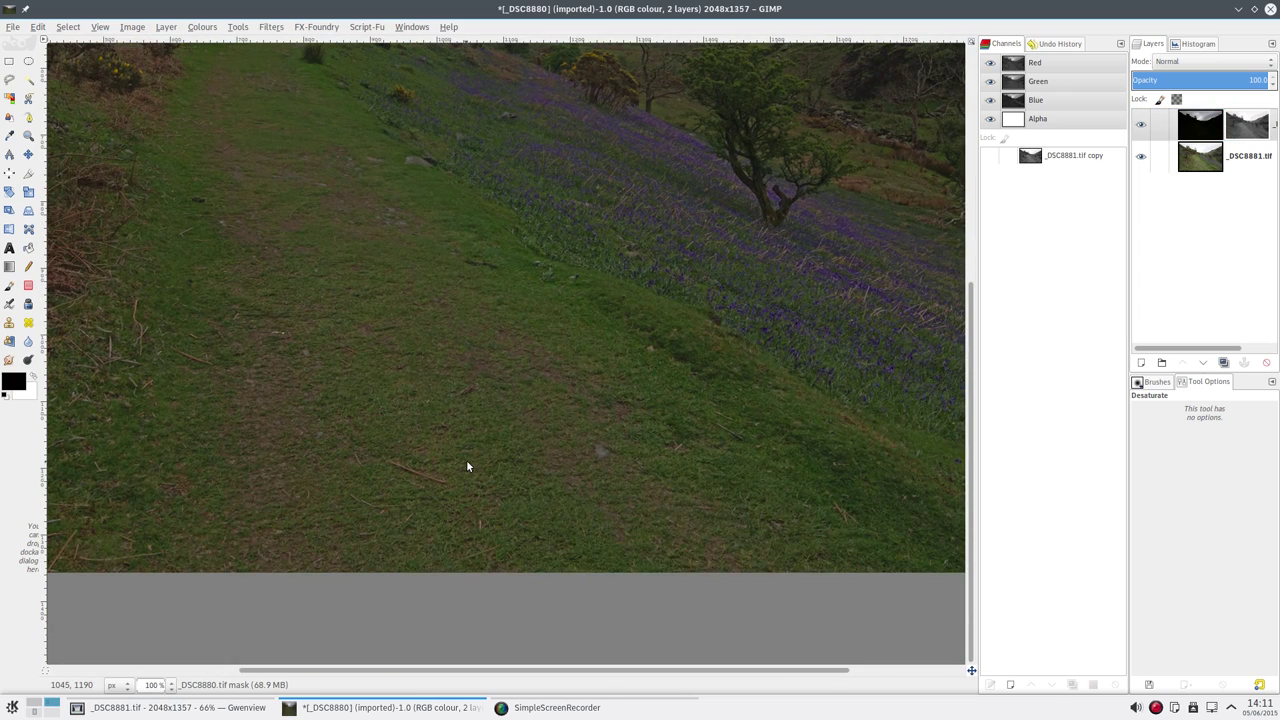
key(ctrl+z)
key(ctrl+y)
key(ctrl+z)
key(ctrl+y)
key(ctrl+y)
drag(740, 176, 607, 432)
drag(607, 432, 409, 623)
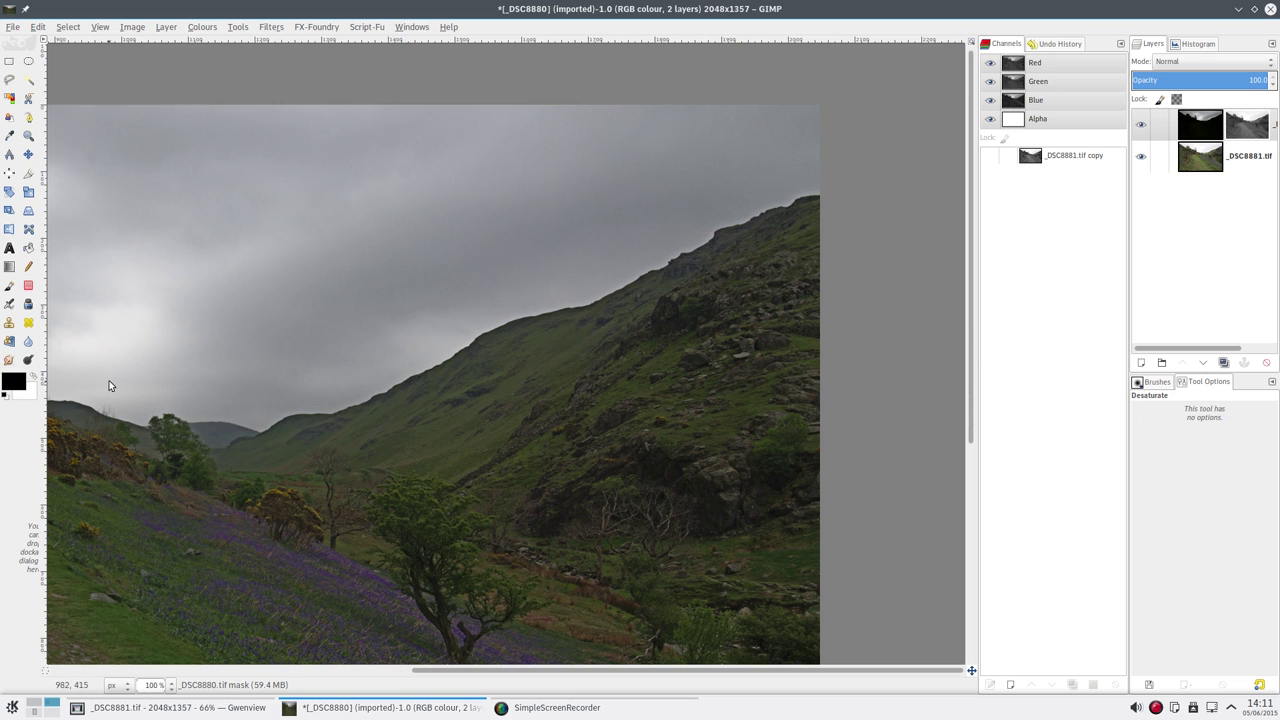
drag(110, 385, 770, 476)
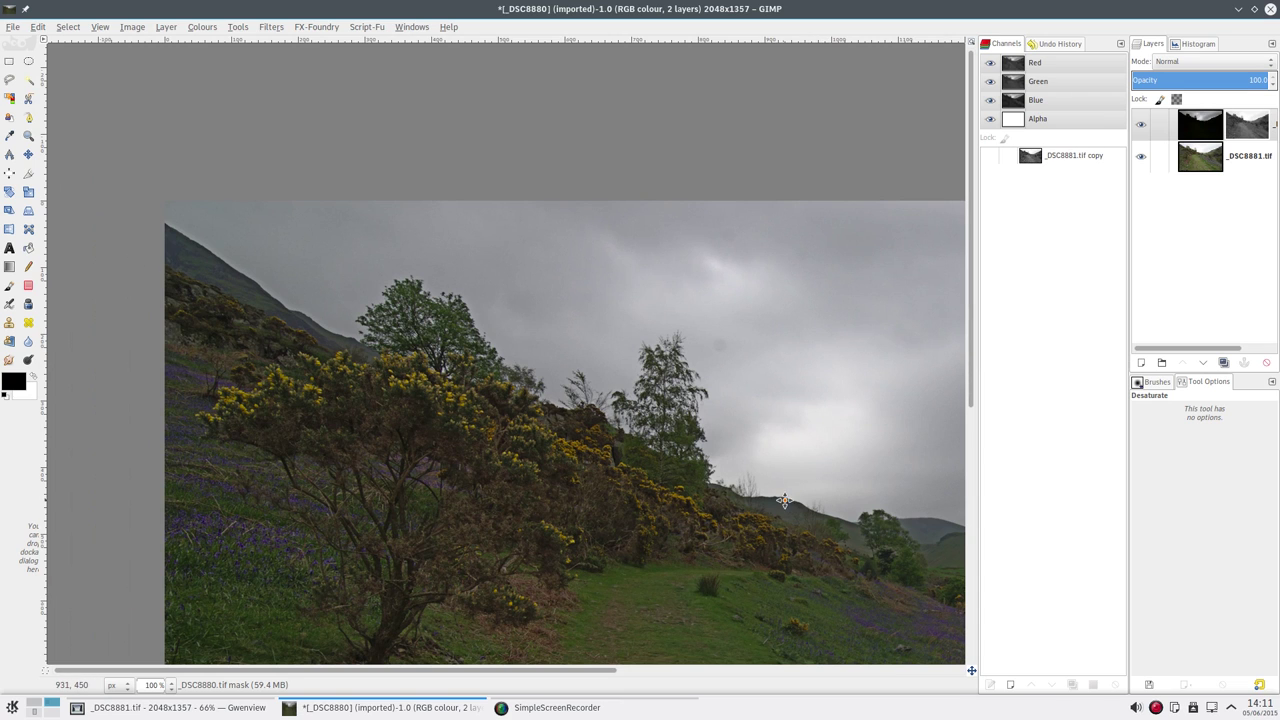
drag(784, 500, 222, 462)
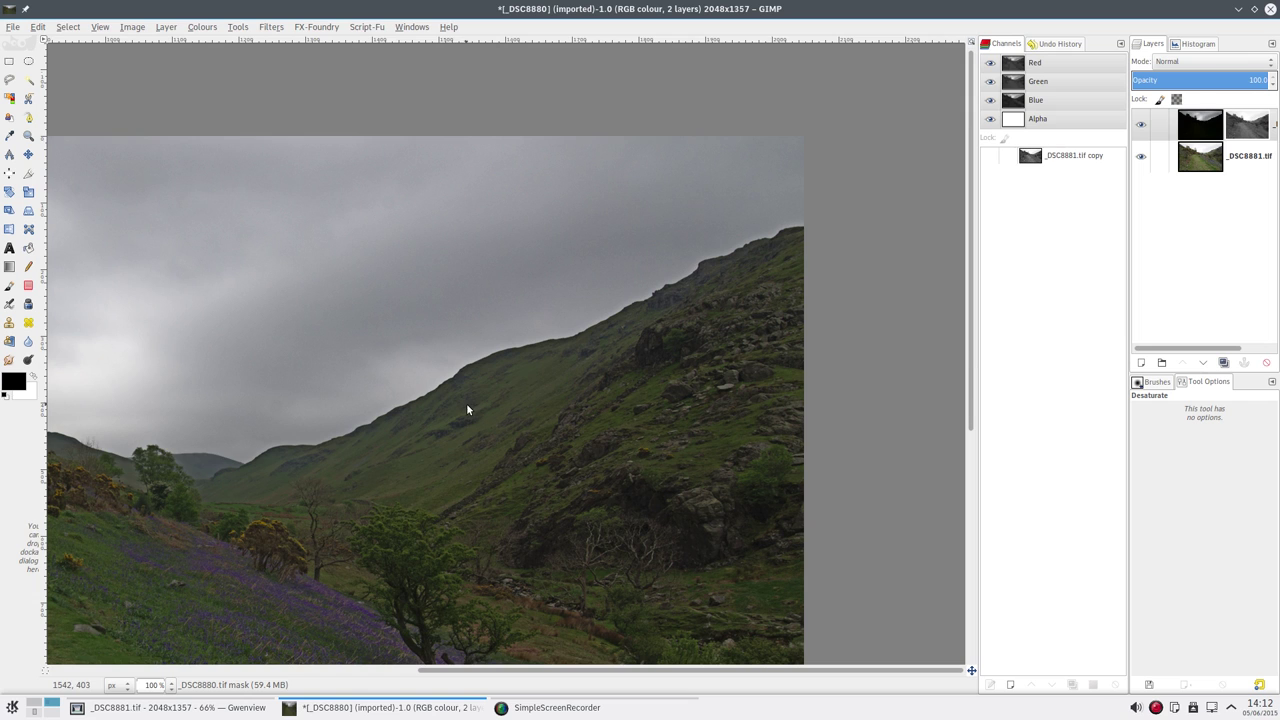
drag(466, 403, 296, 431)
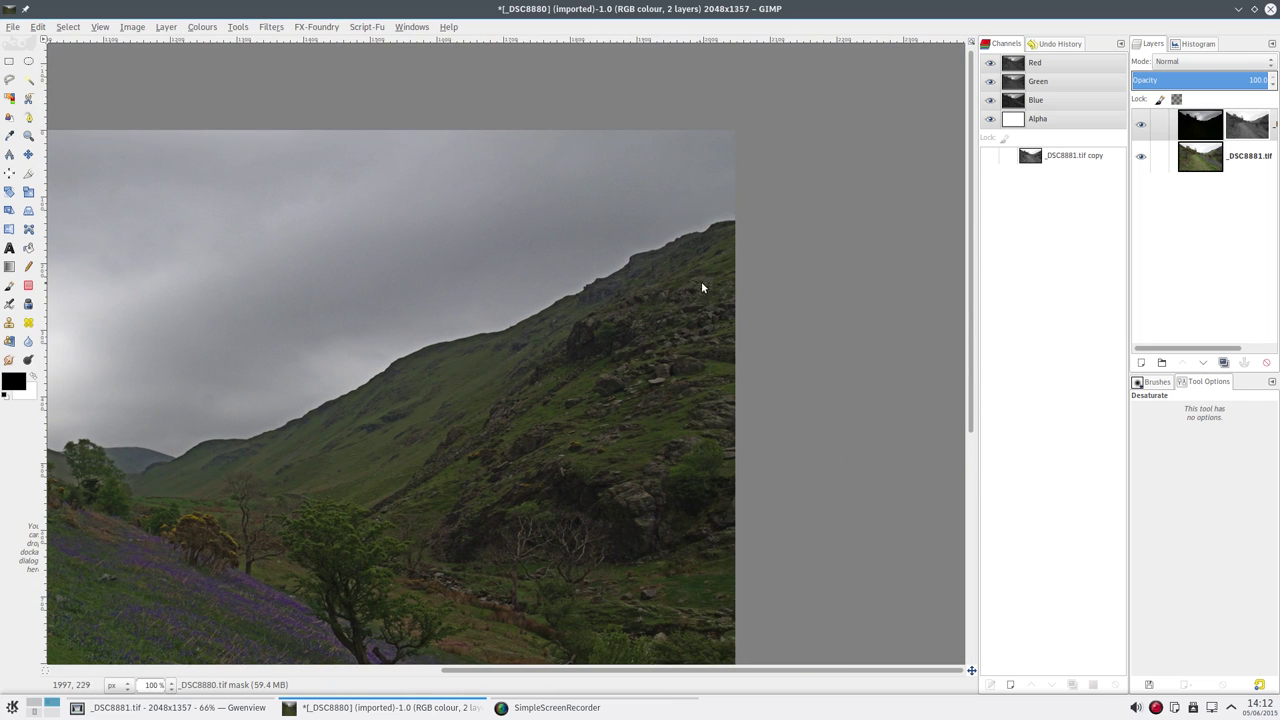
Apply another Gaussian blur with an 80 px radius to the _DSC8880 layer mask.
click(1200, 124)
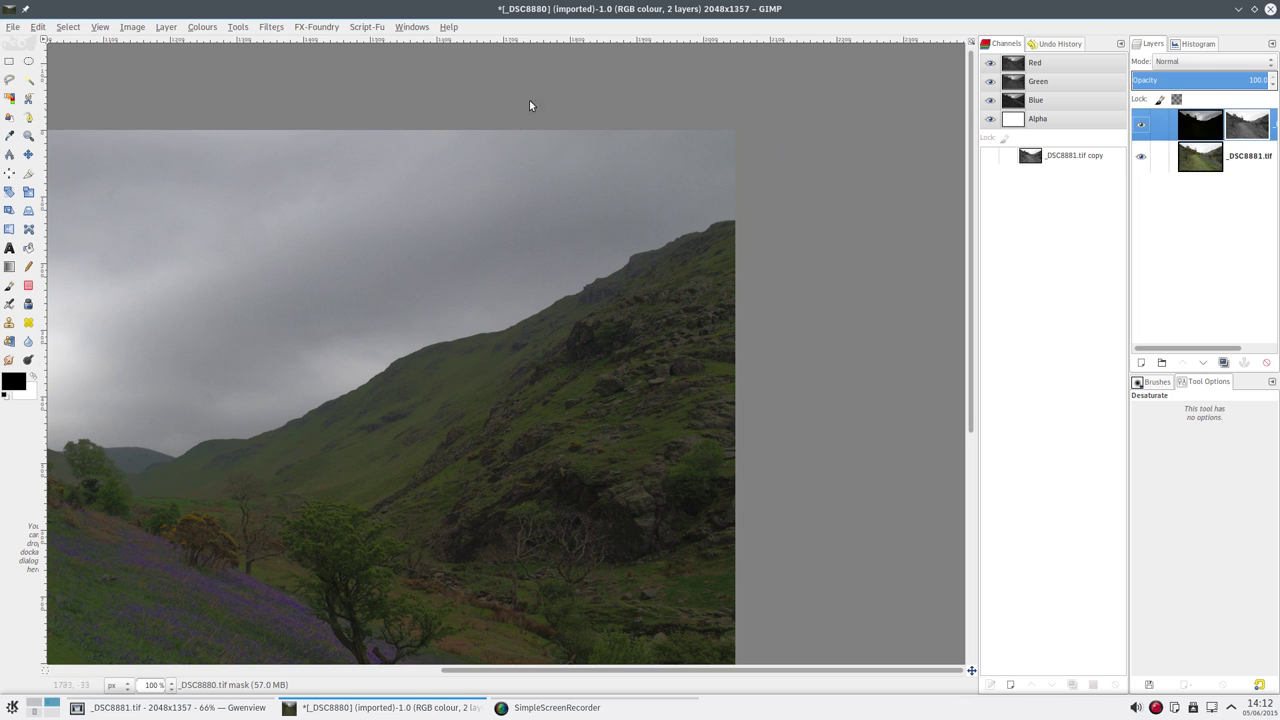
click(271, 27)
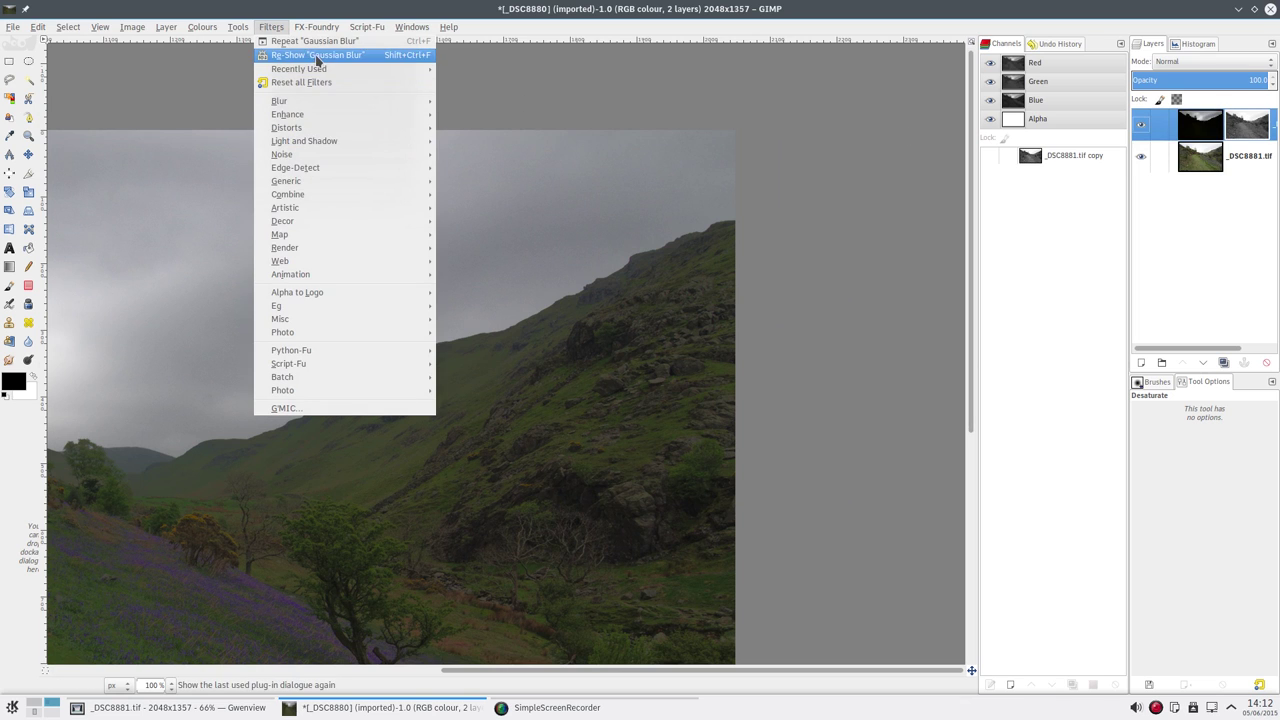
click(316, 56)
double_click(616, 418)
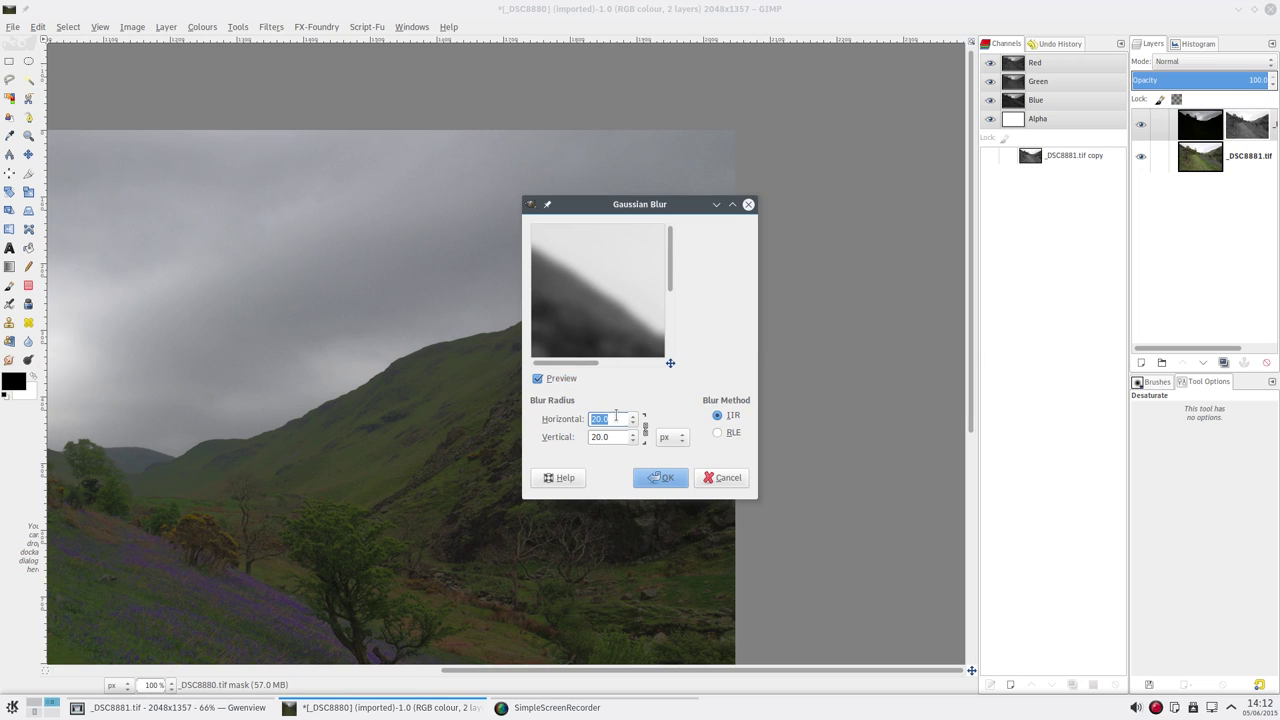
text(80)
key(Tab)
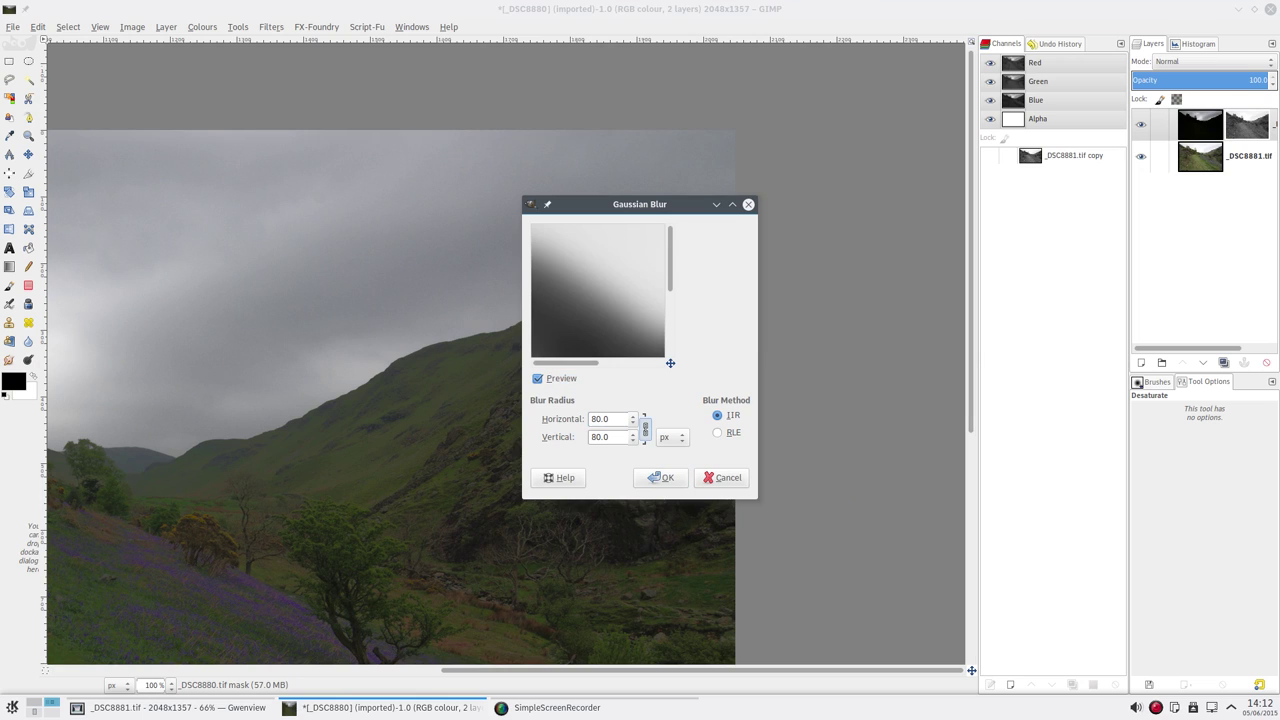
click(666, 480)
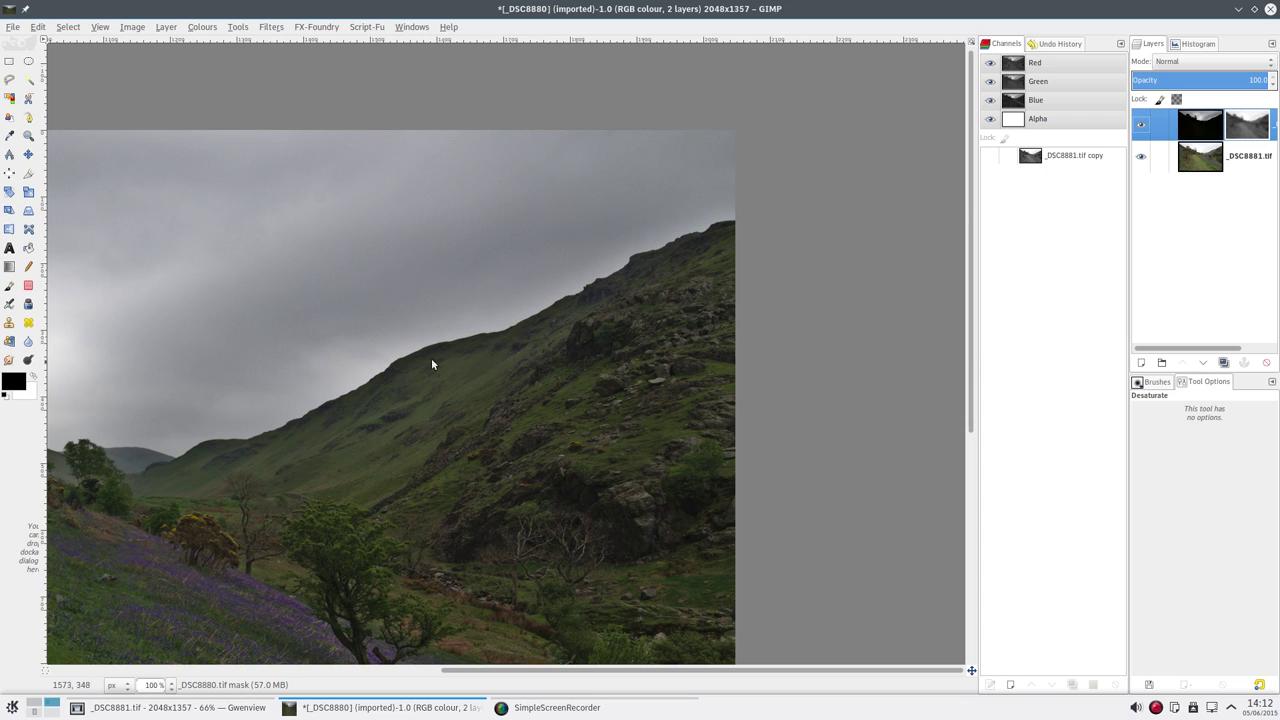
scroll(335, 397, left, 10)
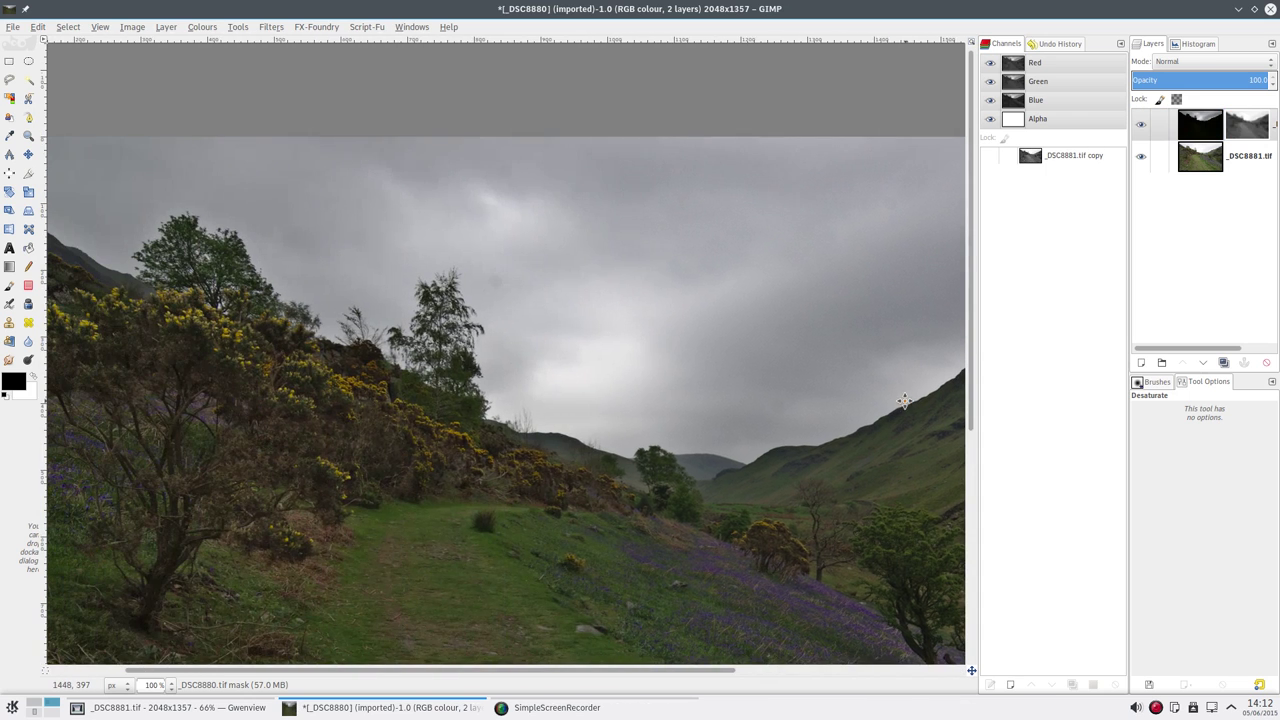
scroll(302, 196, down, 3)
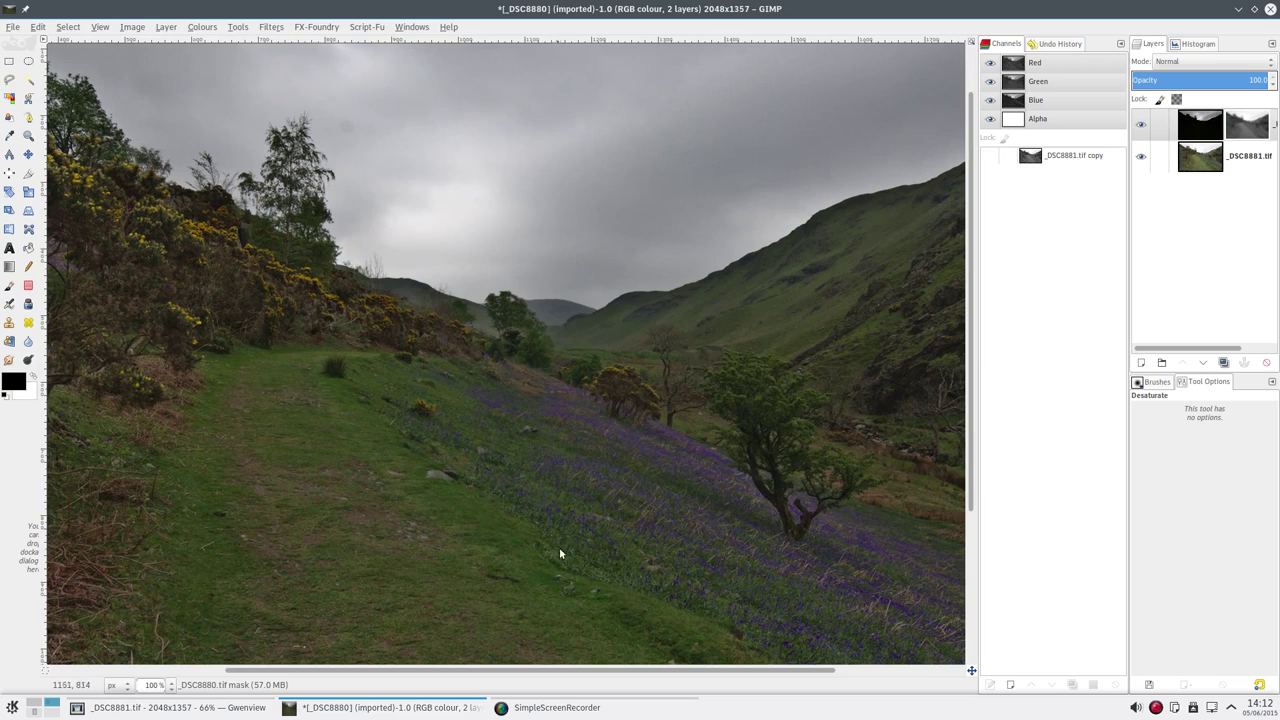
scroll(509, 254, down, 6)
scroll(518, 347, up, 5)
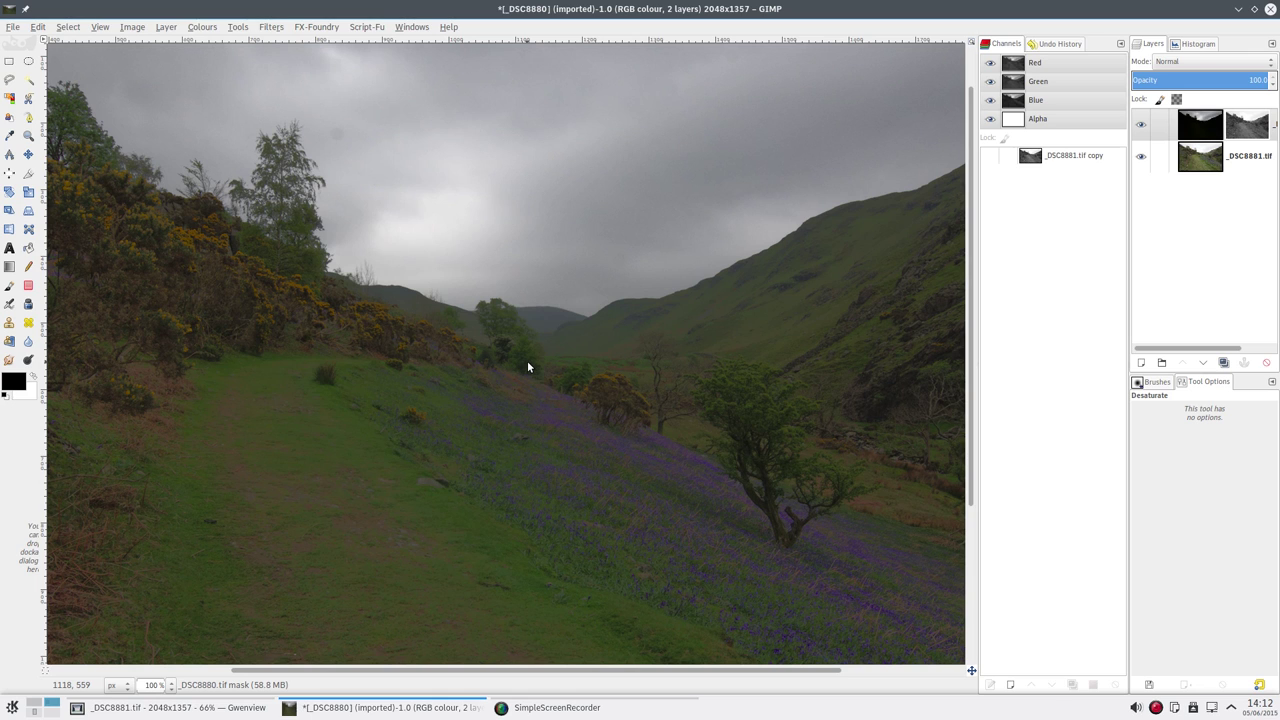
scroll(552, 416, down, 1)
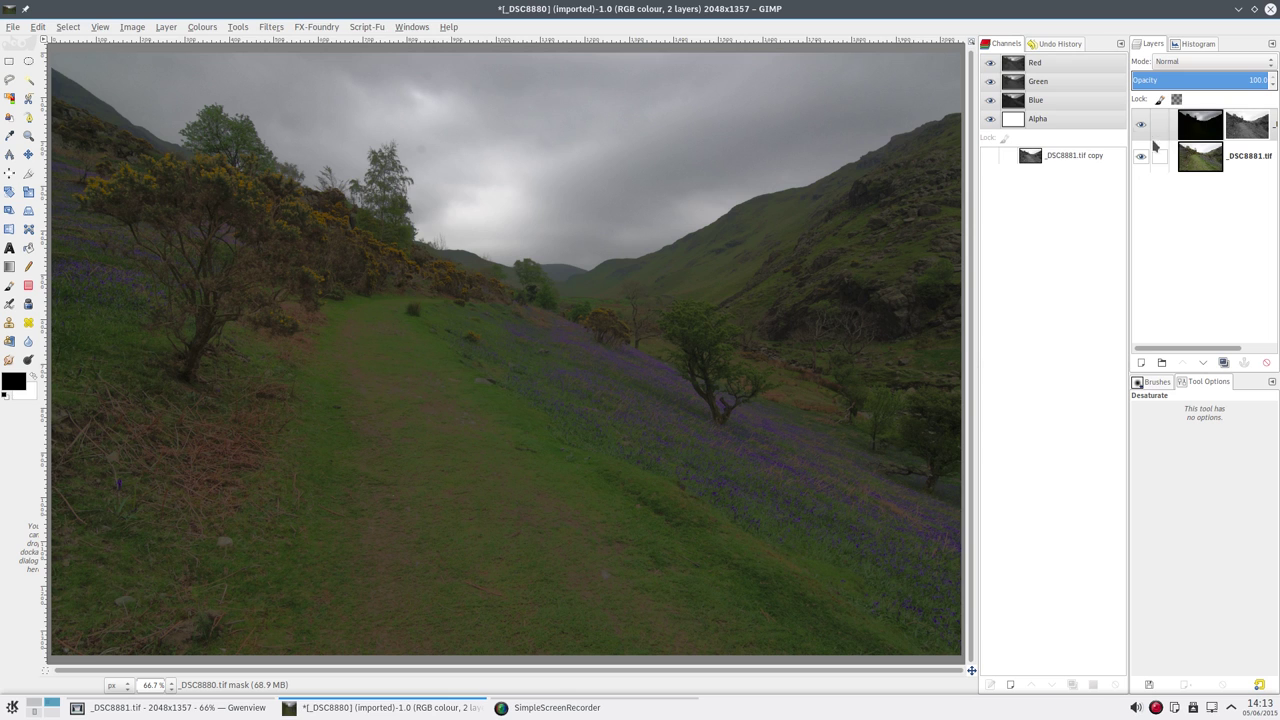
Show the layer mask in greyscale and create a new 'Visible' layer from it.
click(1236, 133)
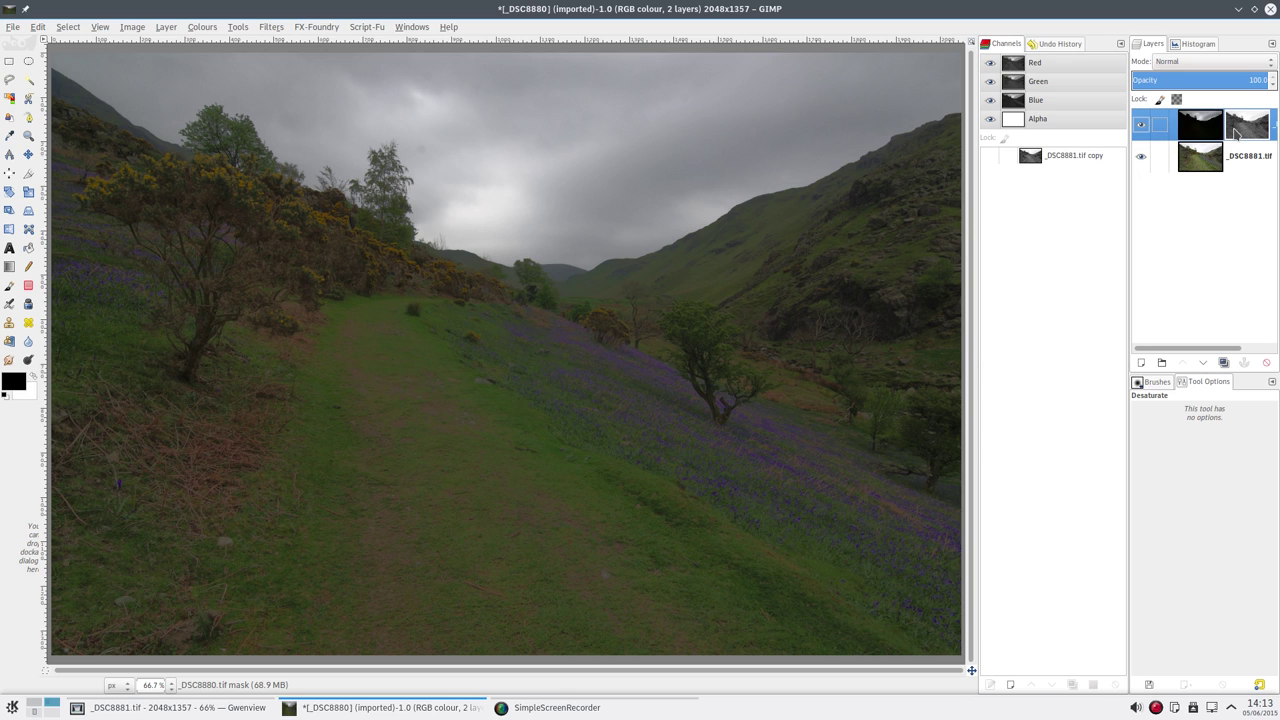
alt+click(1236, 133)
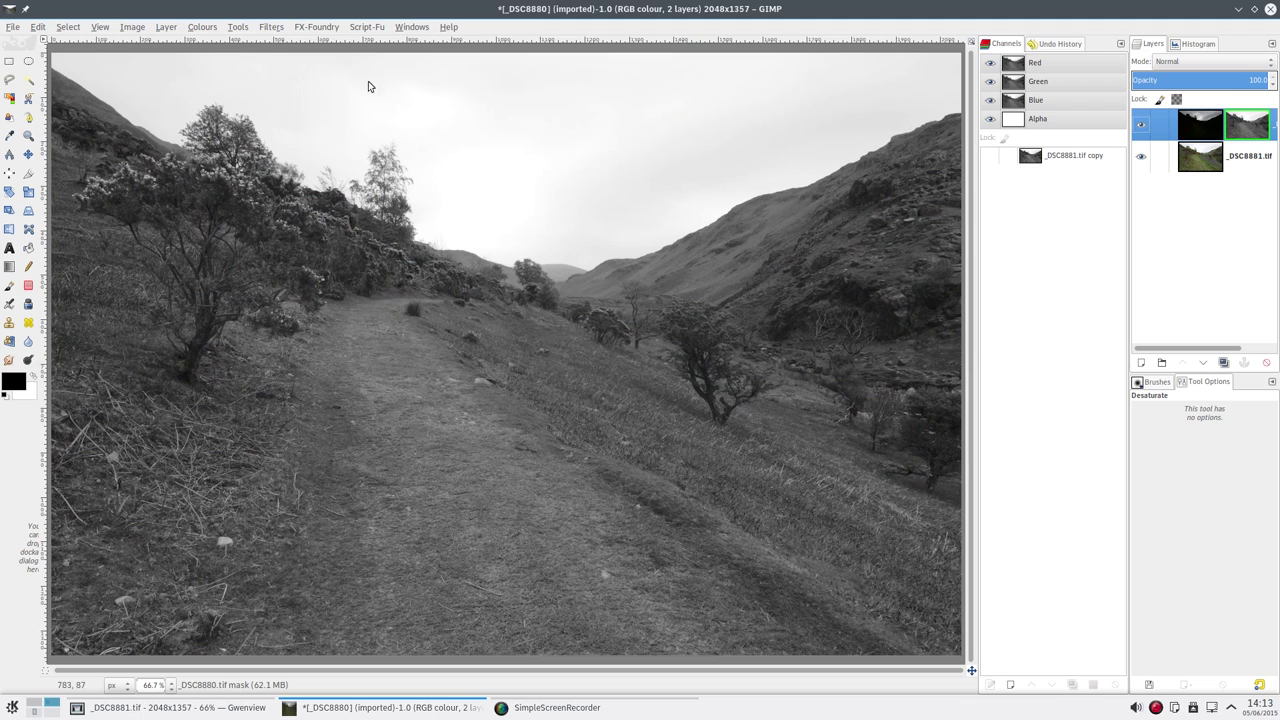
click(166, 27)
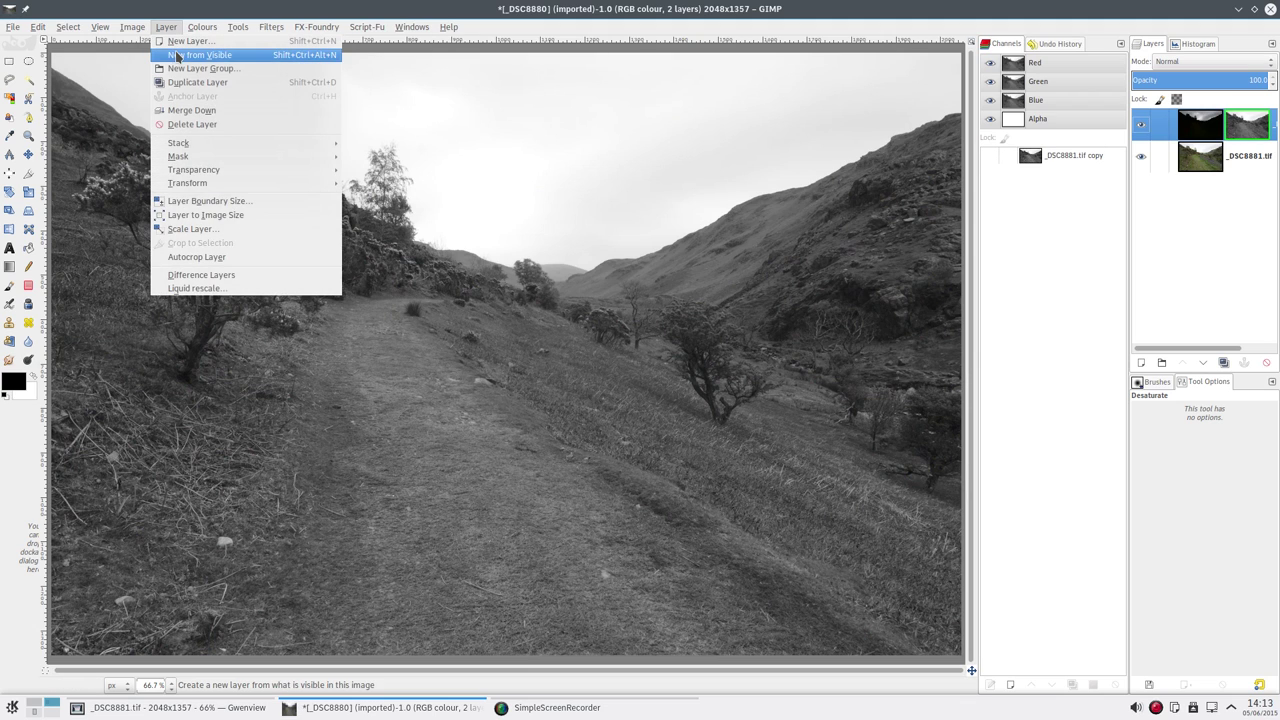
click(200, 52)
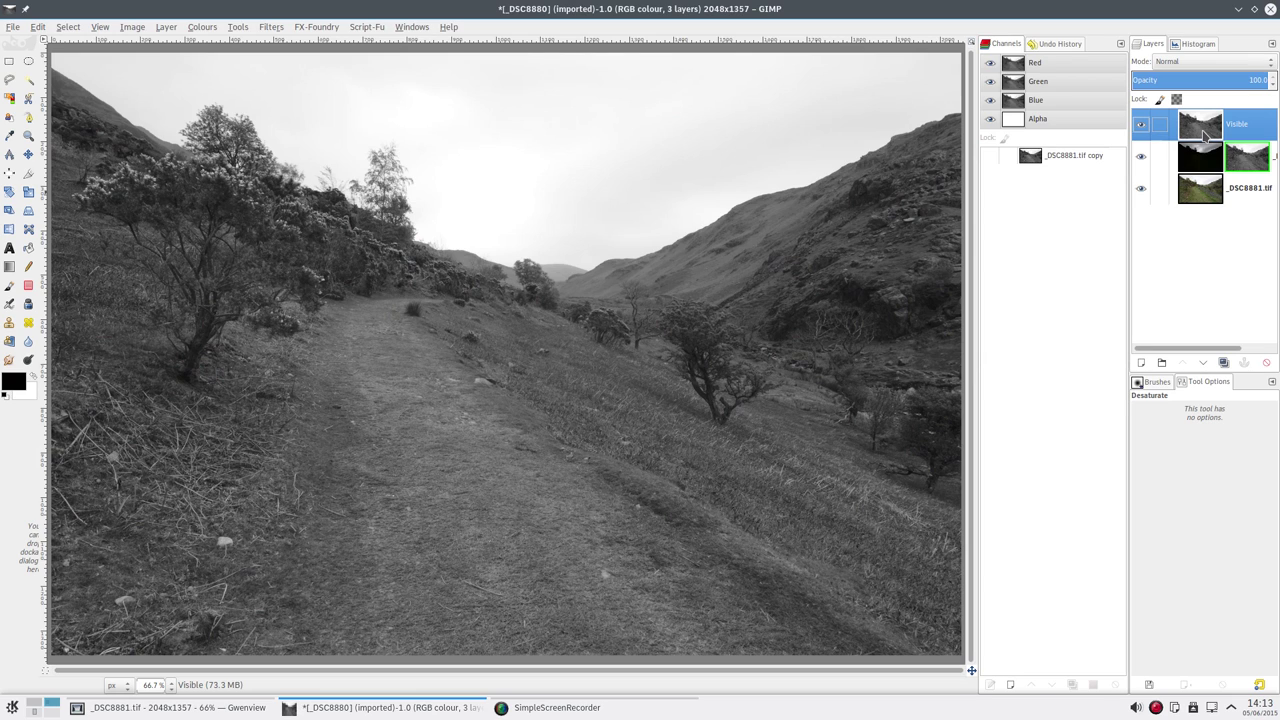
click(279, 35)
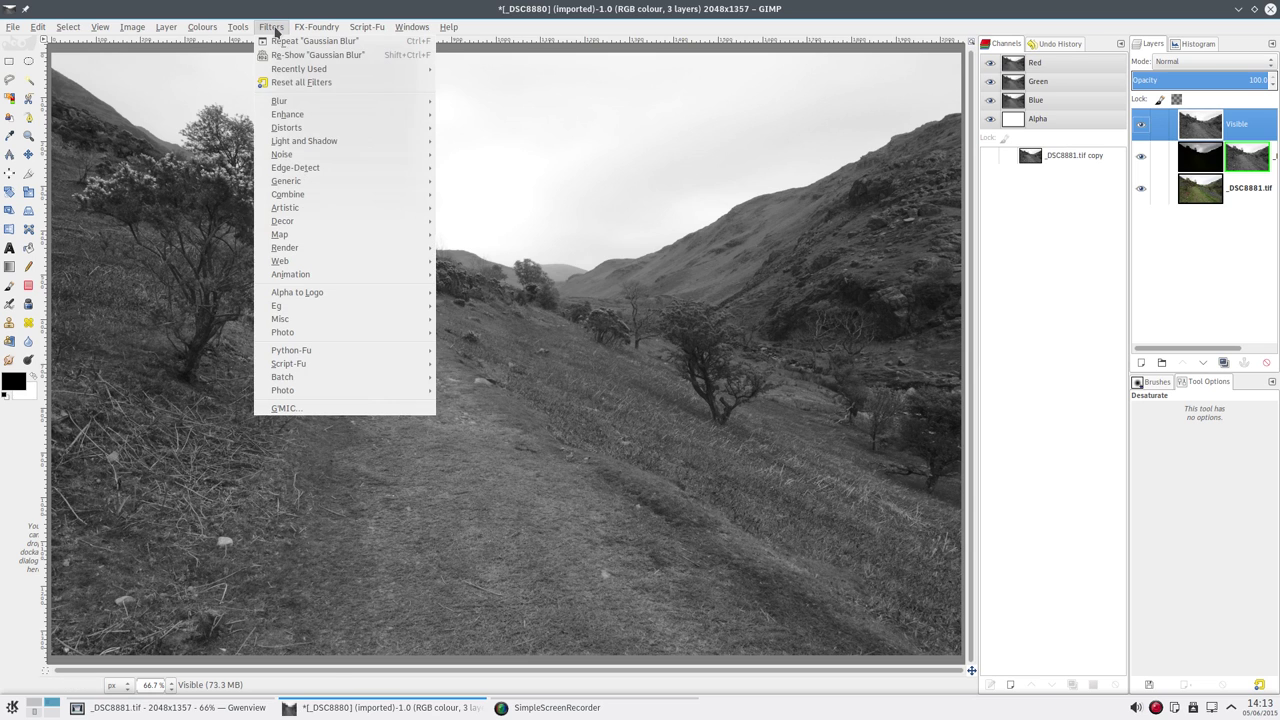
Launch G'MIC and select Smooth [bilateral] under the Repair category.
click(333, 413)
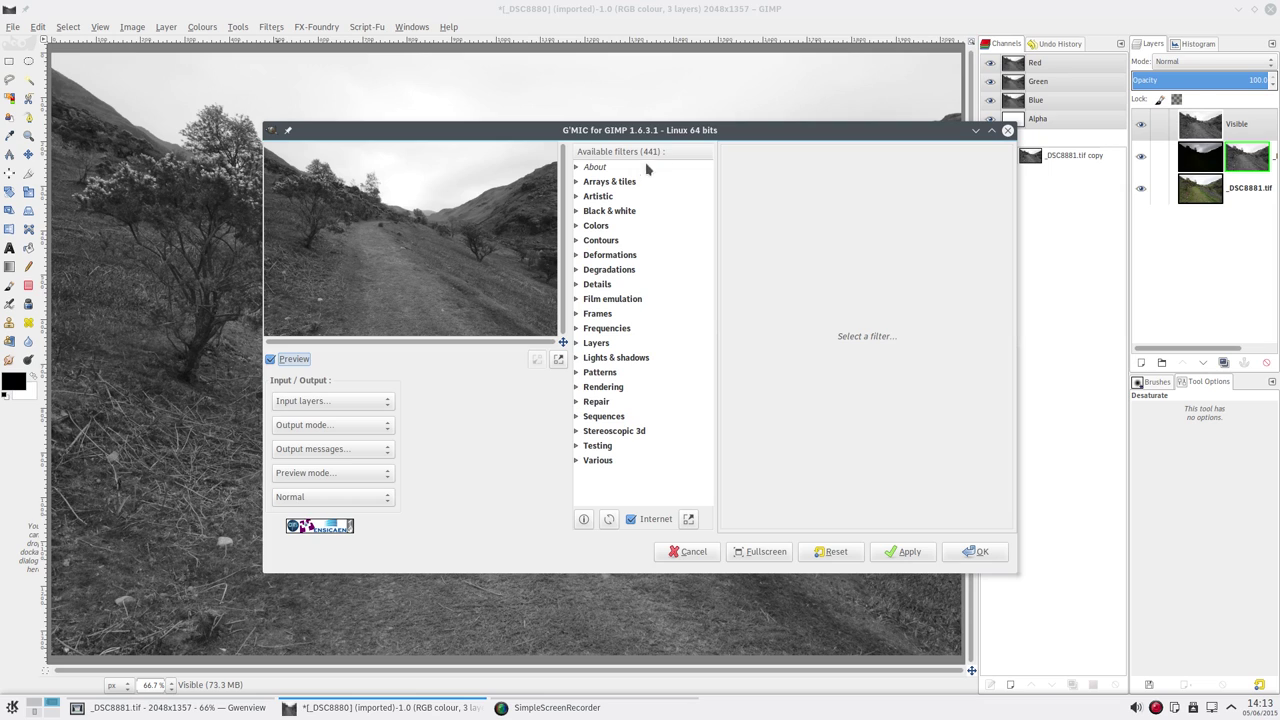
click(576, 402)
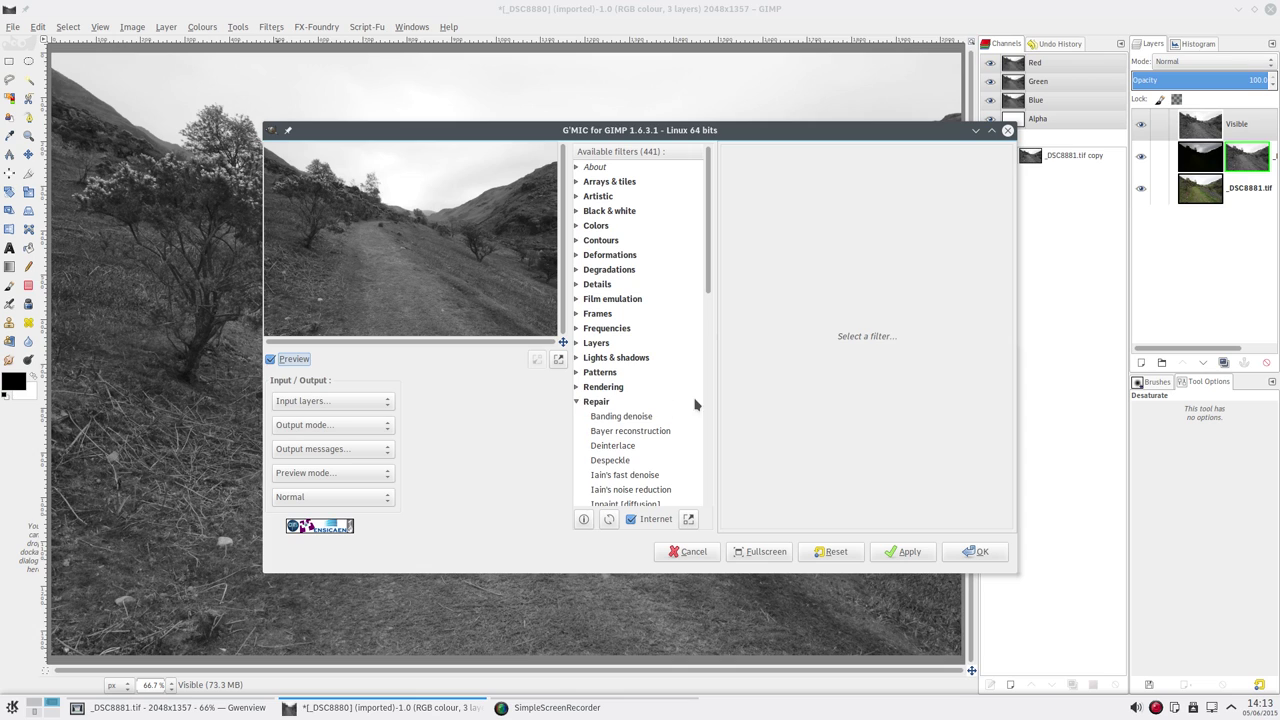
scroll(645, 381, down, 2)
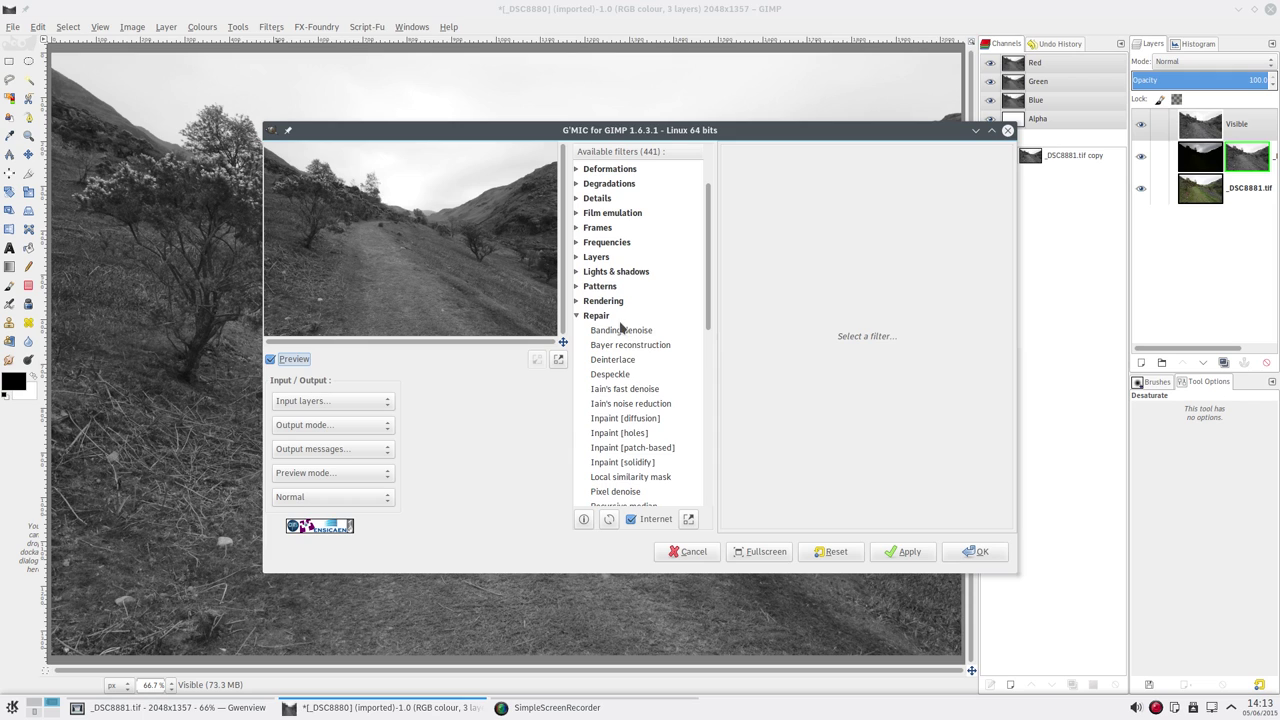
scroll(610, 322, down, 4)
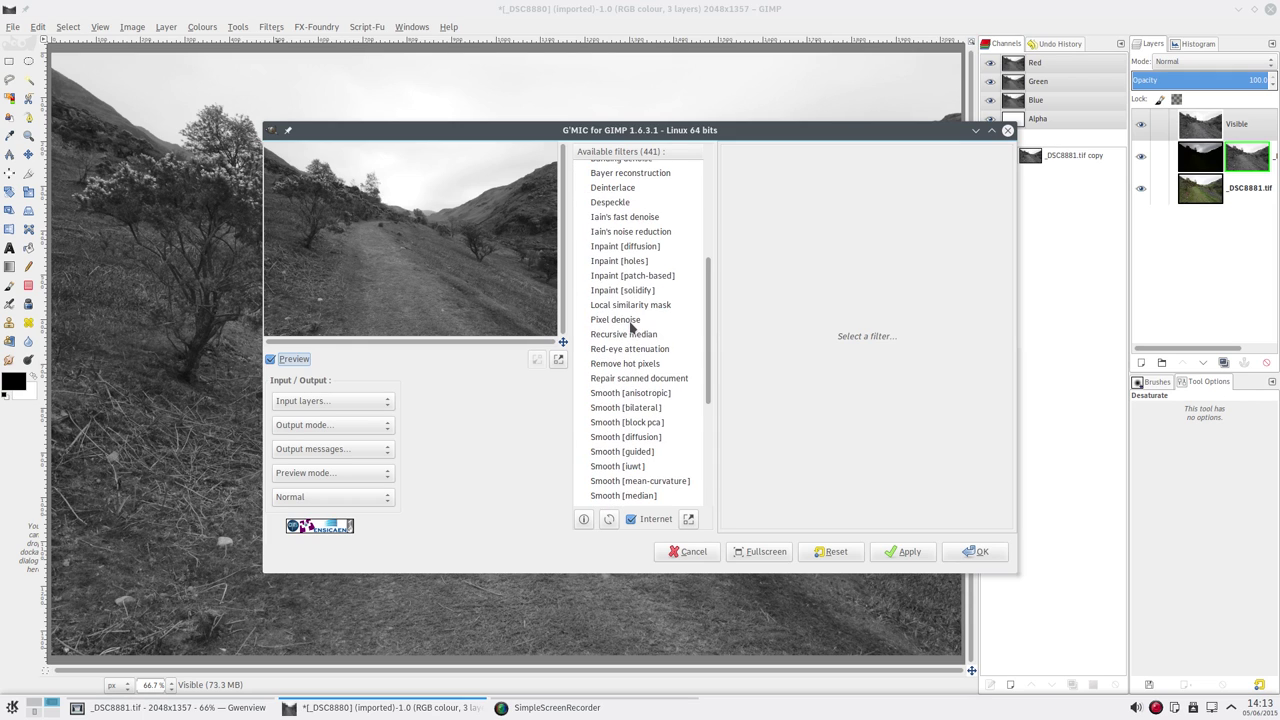
scroll(631, 326, down, 2)
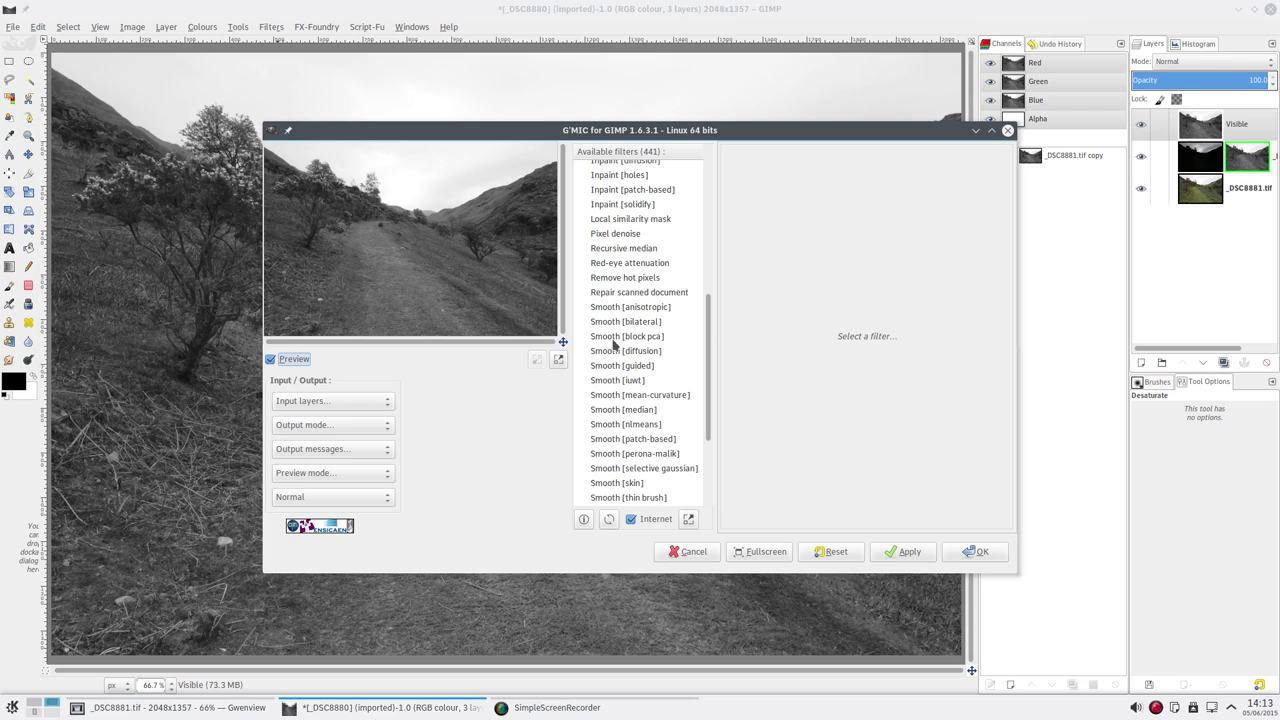
click(610, 323)
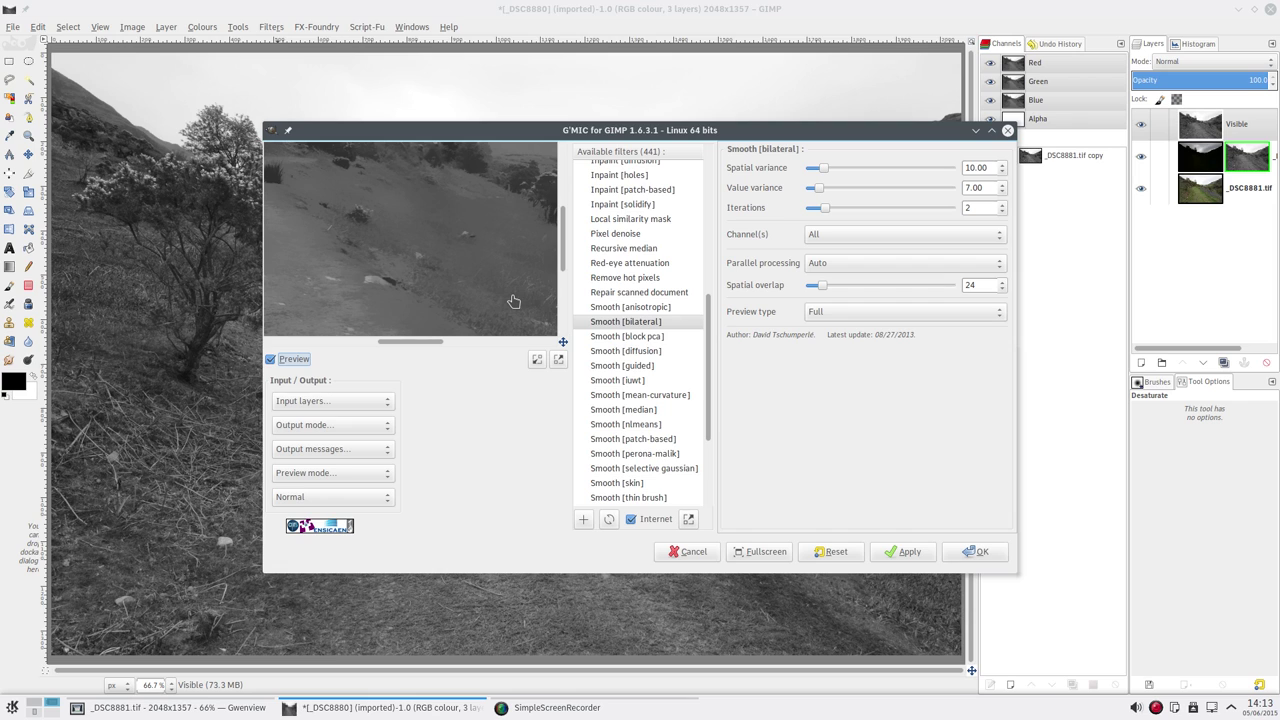
Check the valley and mountains in the preview and raise the bilateral value variance from 7.00 to 21.23.
drag(486, 194, 326, 294)
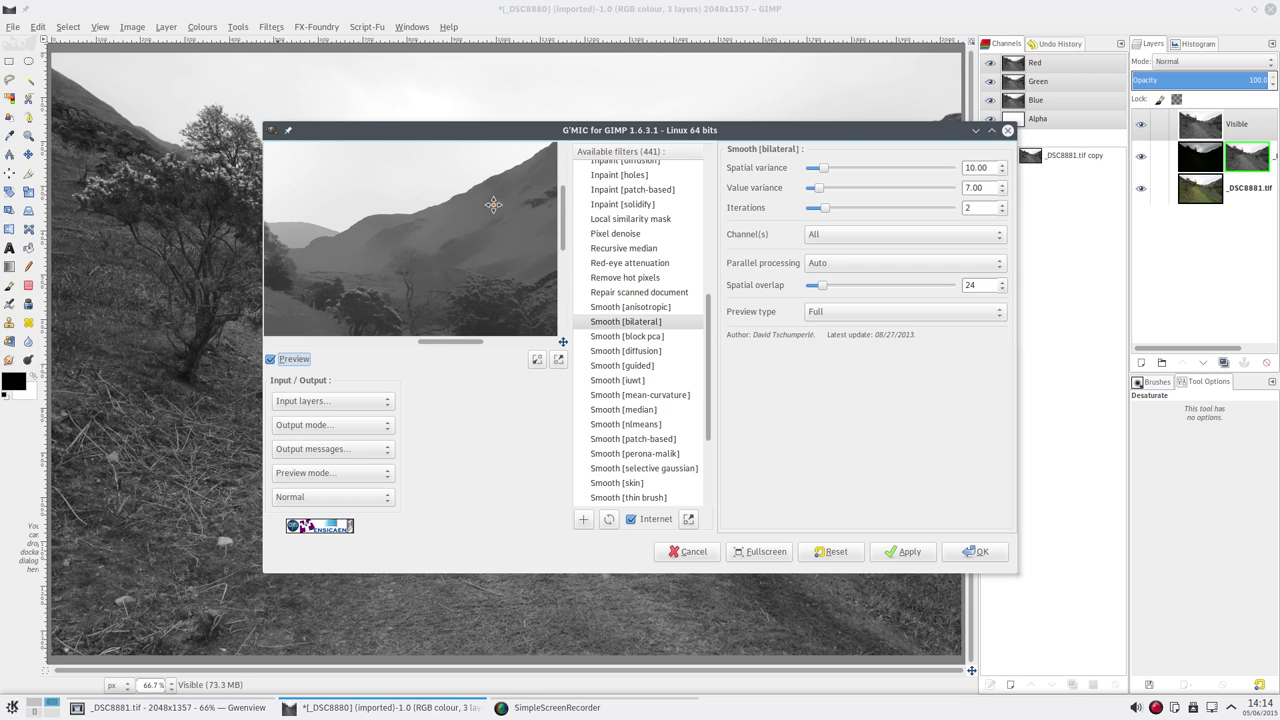
drag(494, 203, 363, 251)
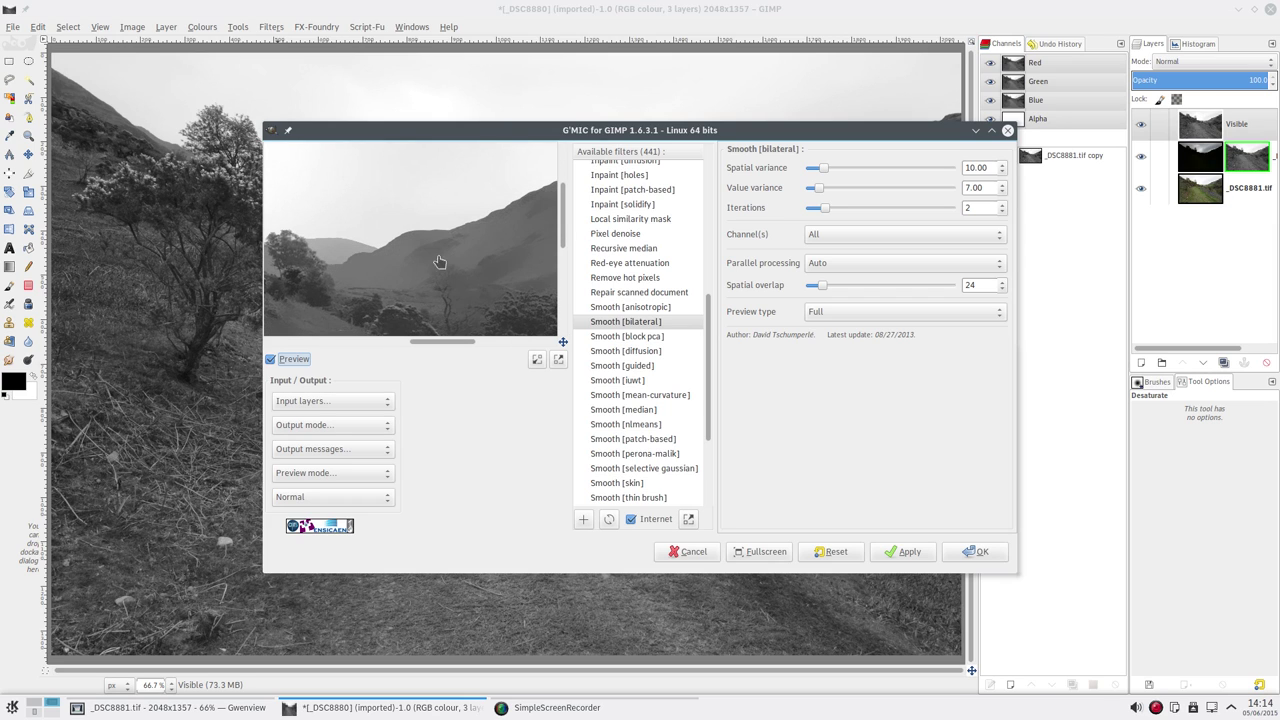
mouse_move(385, 263)
mouse_down()
mouse_move(505, 283)
mouse_move(396, 270)
mouse_up()
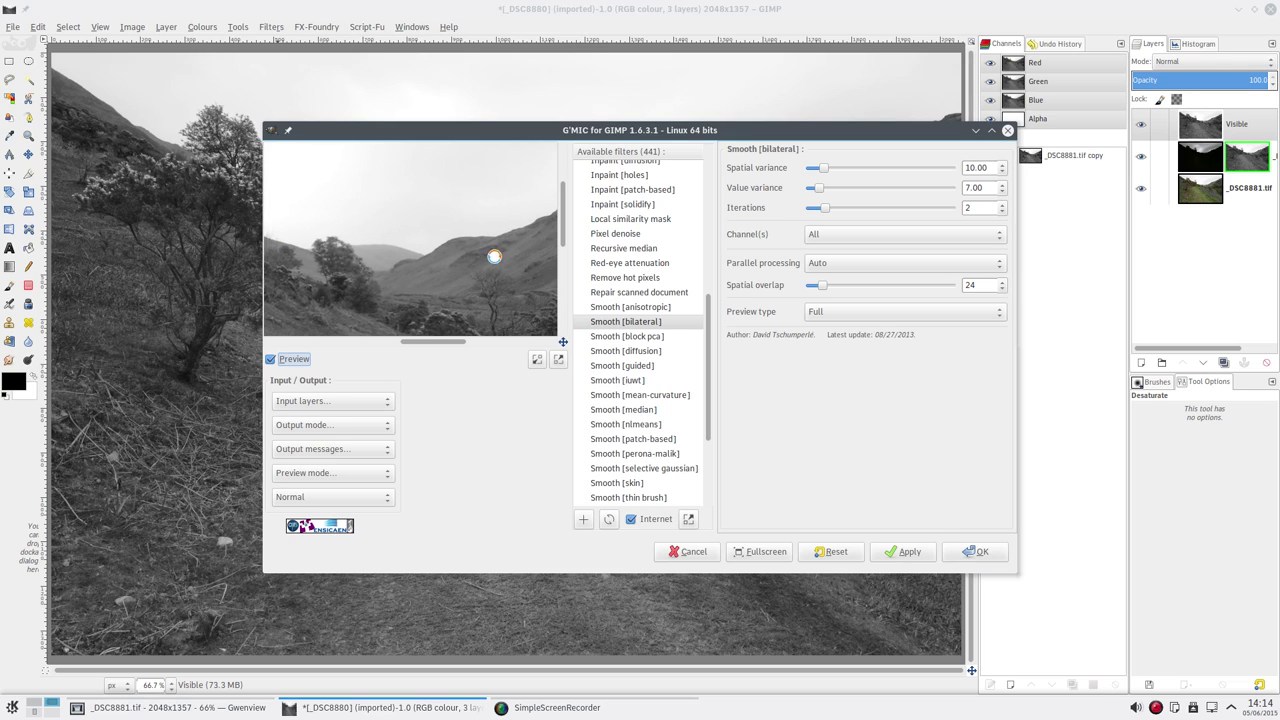
drag(512, 245, 440, 249)
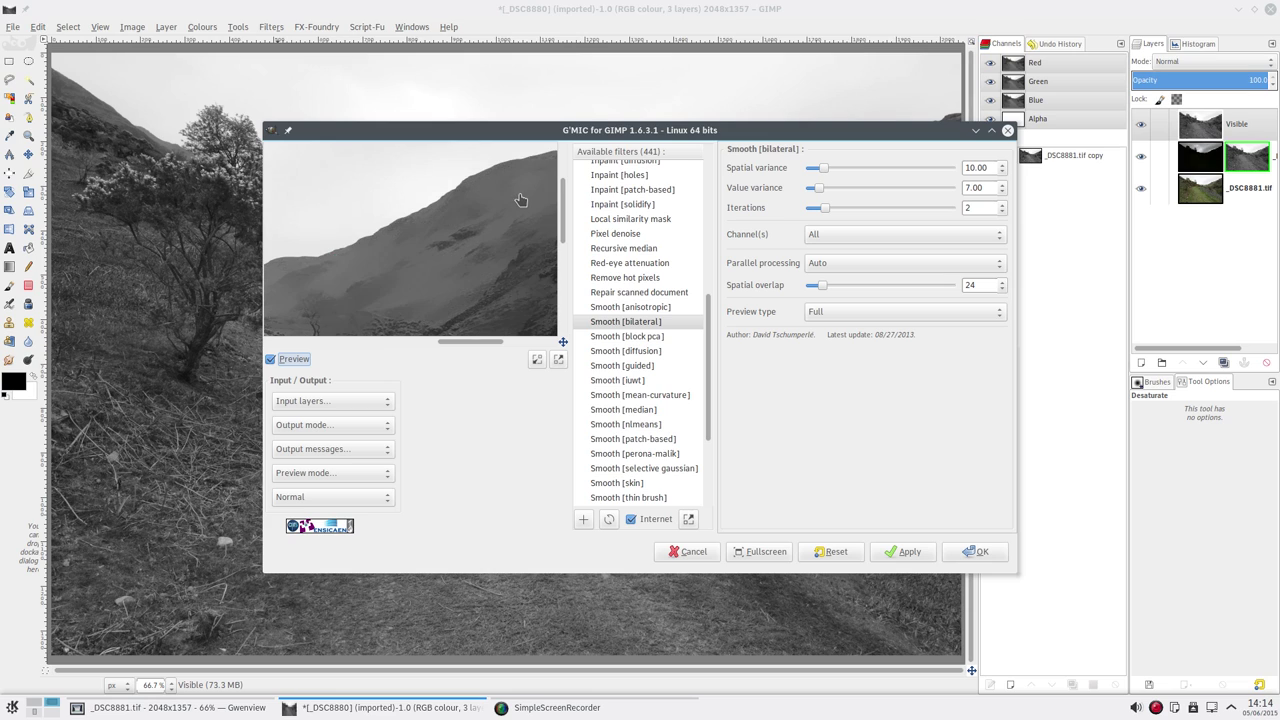
drag(519, 193, 399, 259)
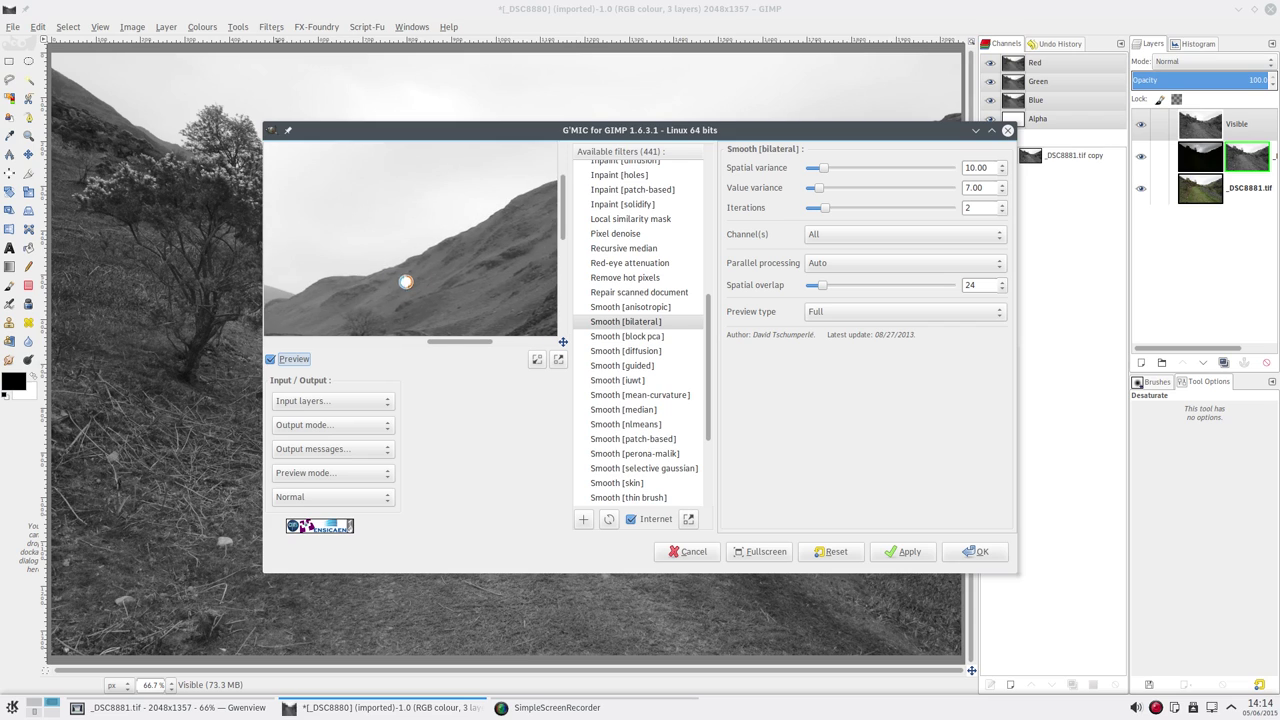
drag(325, 311, 399, 293)
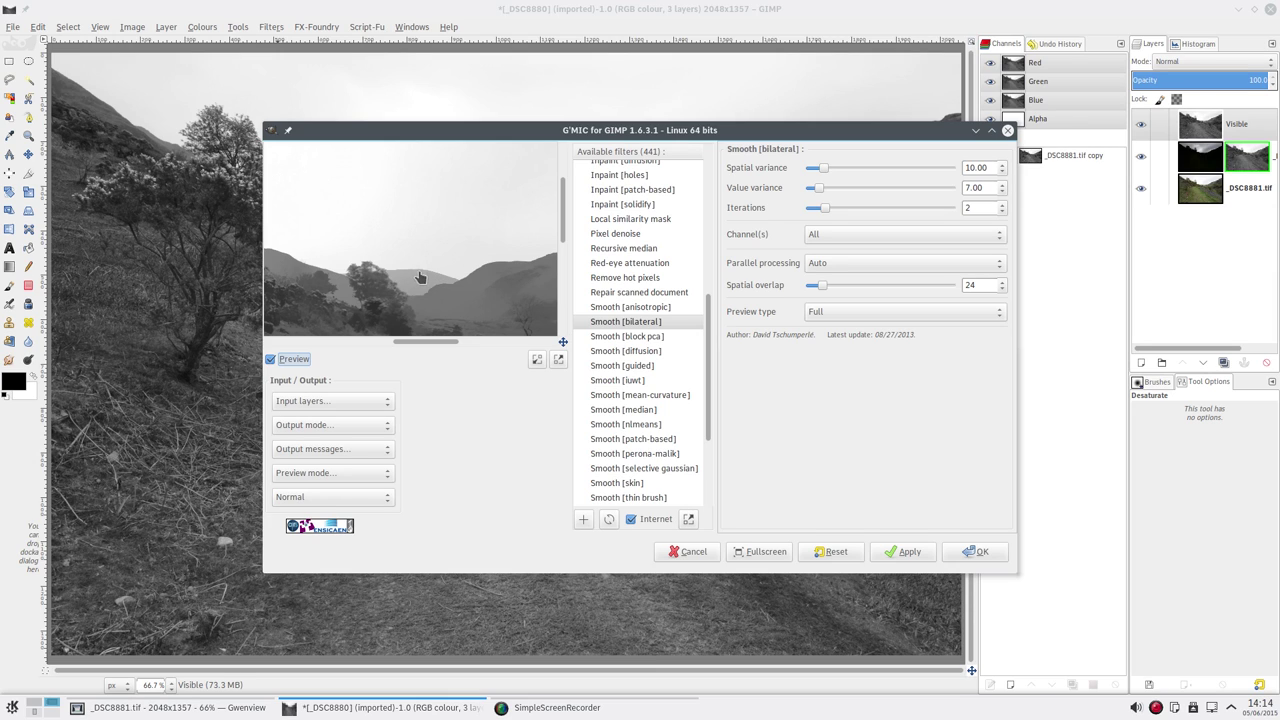
click(822, 192)
mouse_move(822, 192)
mouse_down()
mouse_move(858, 184)
mouse_move(845, 191)
mouse_up()
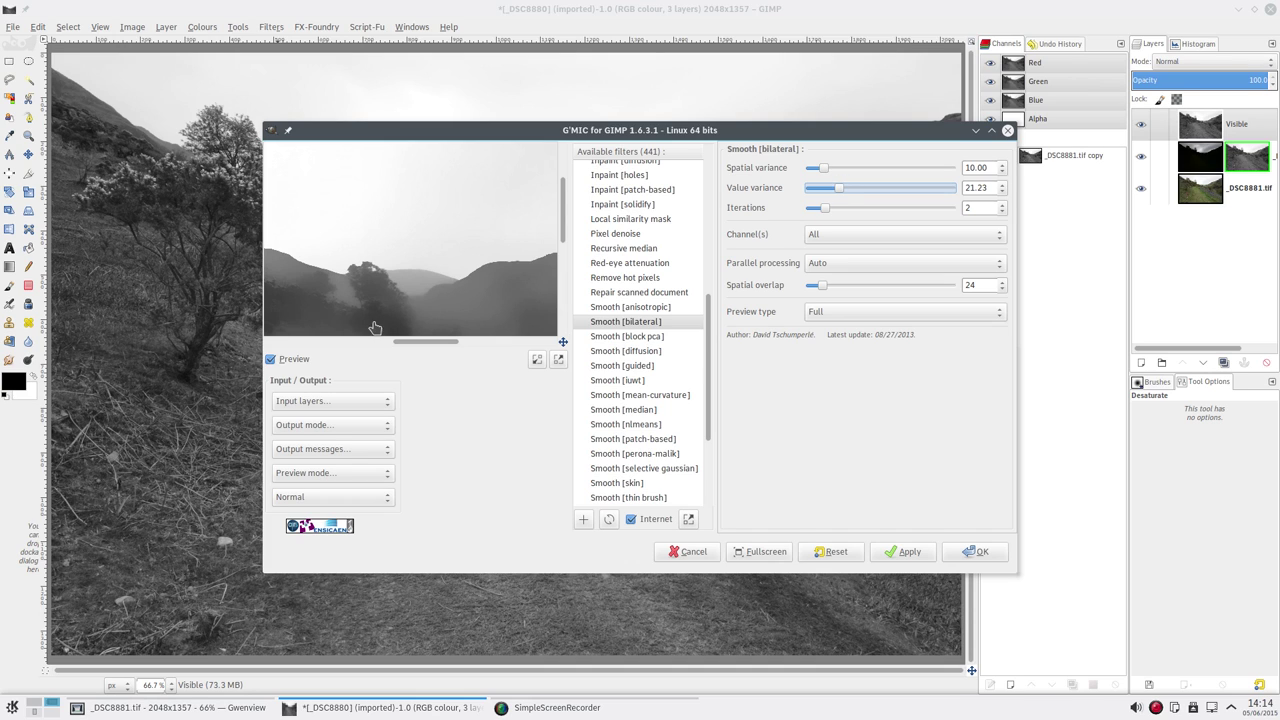
drag(491, 306, 421, 199)
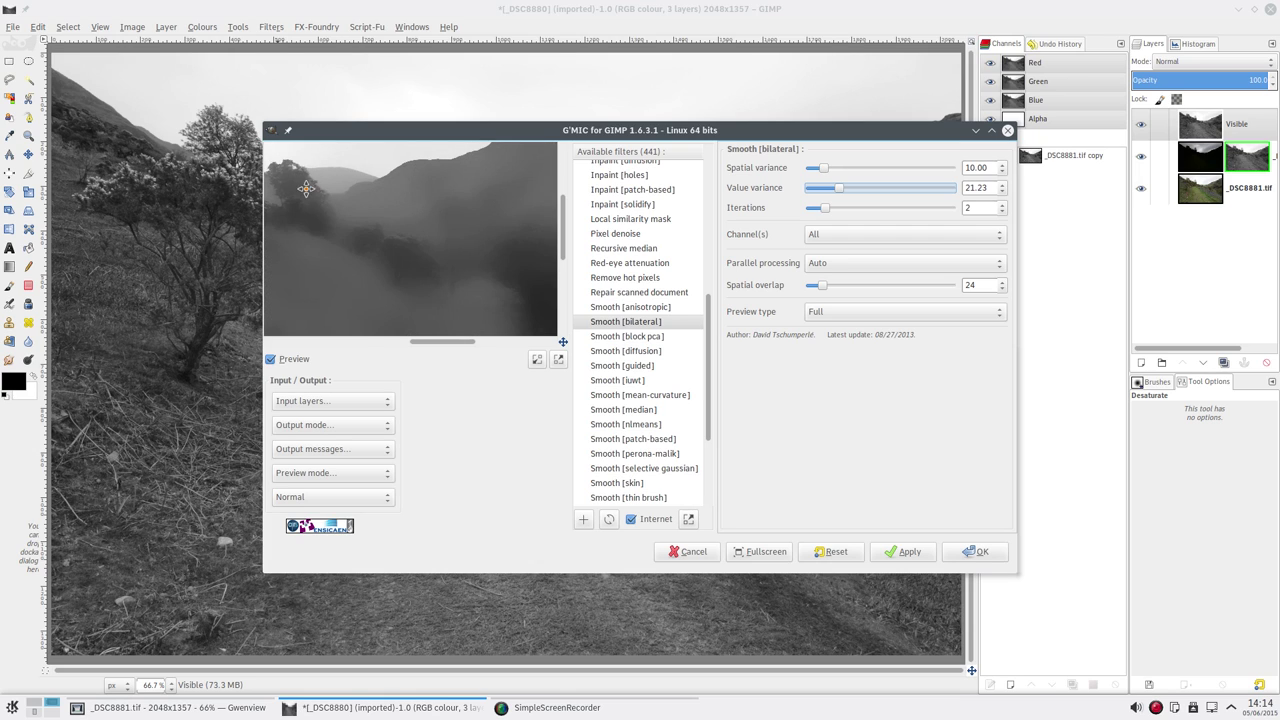
drag(306, 189, 384, 245)
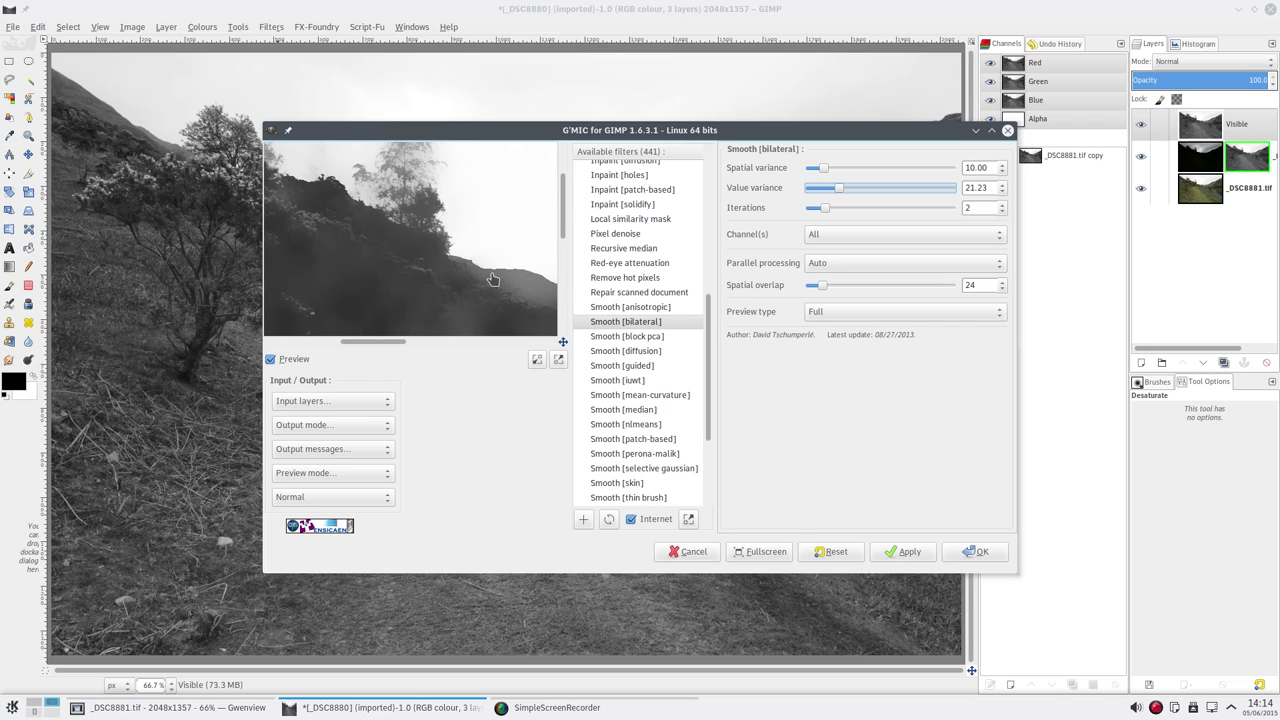
Apply the bilateral smoothing, keep it as a Visible copy channel, and delete the Visible layer.
click(975, 552)
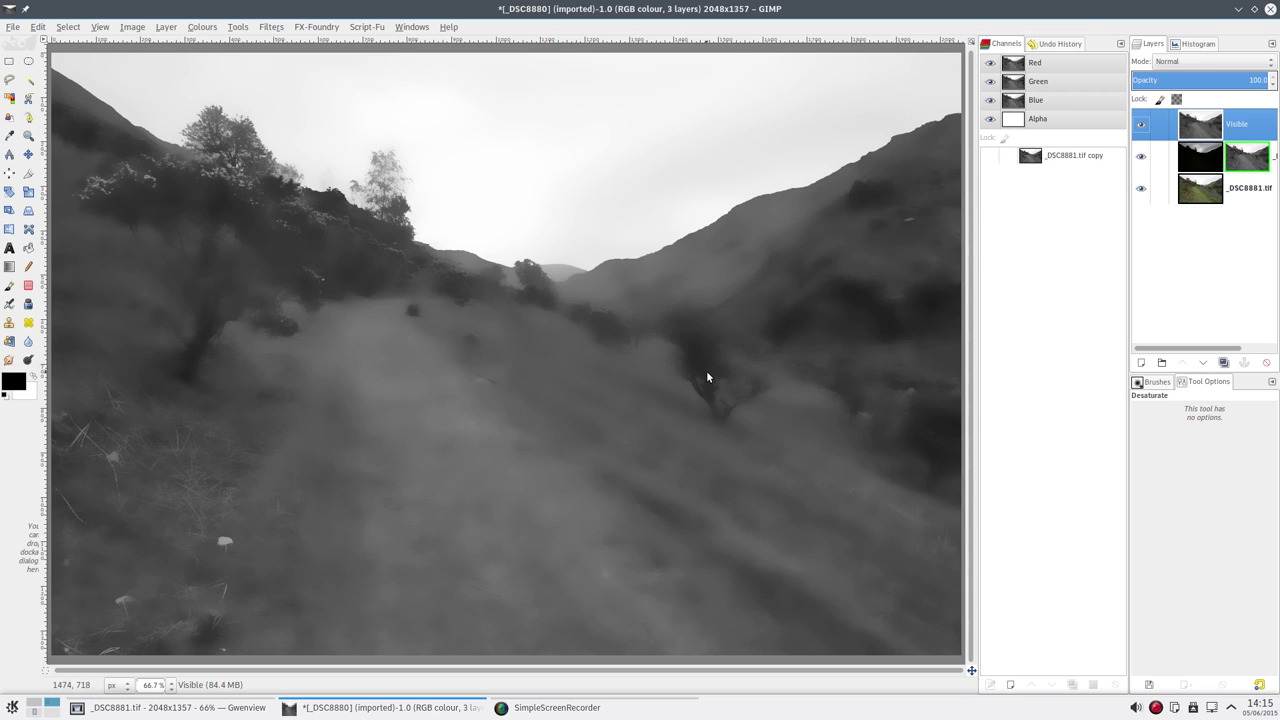
drag(1222, 125, 1057, 243)
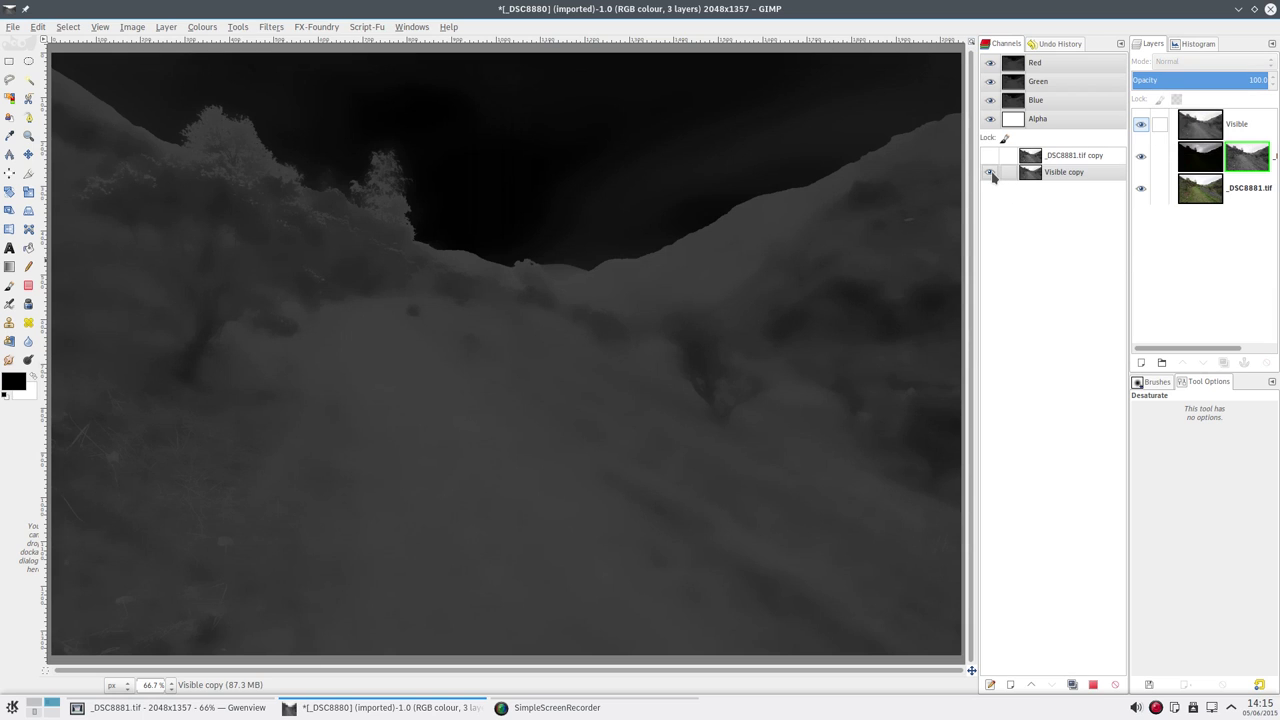
click(990, 173)
click(1244, 123)
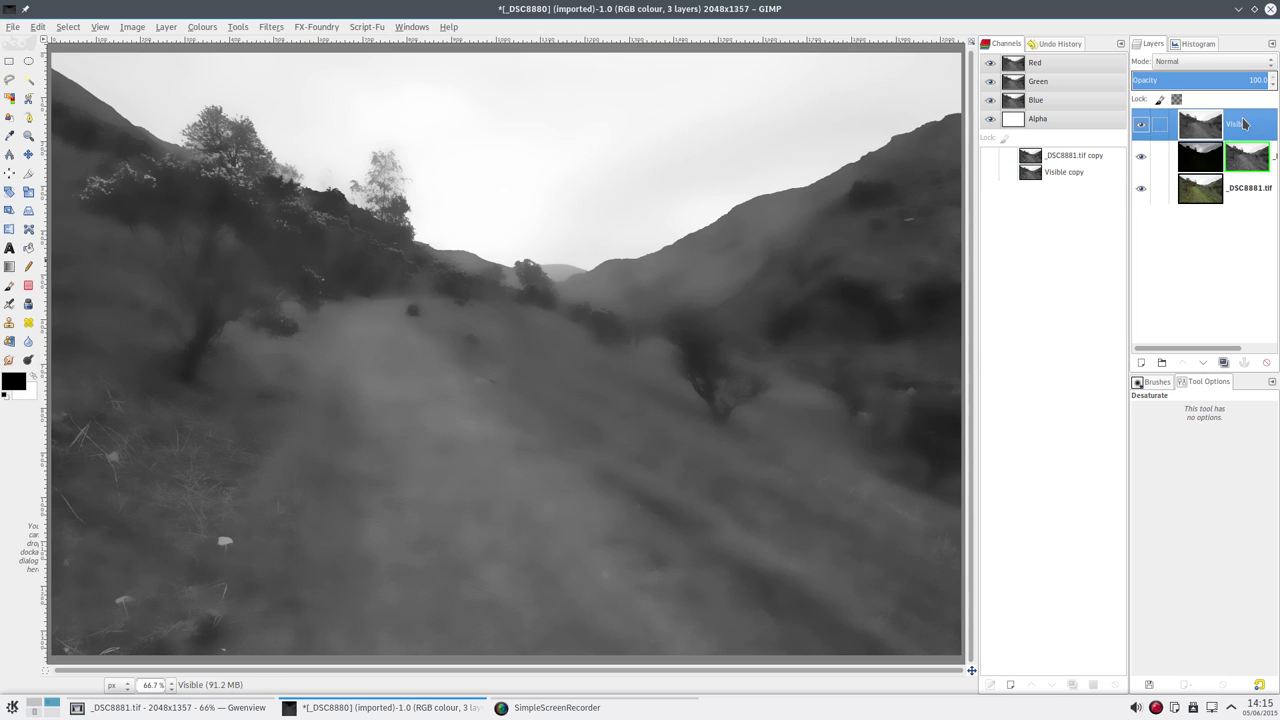
click(1266, 362)
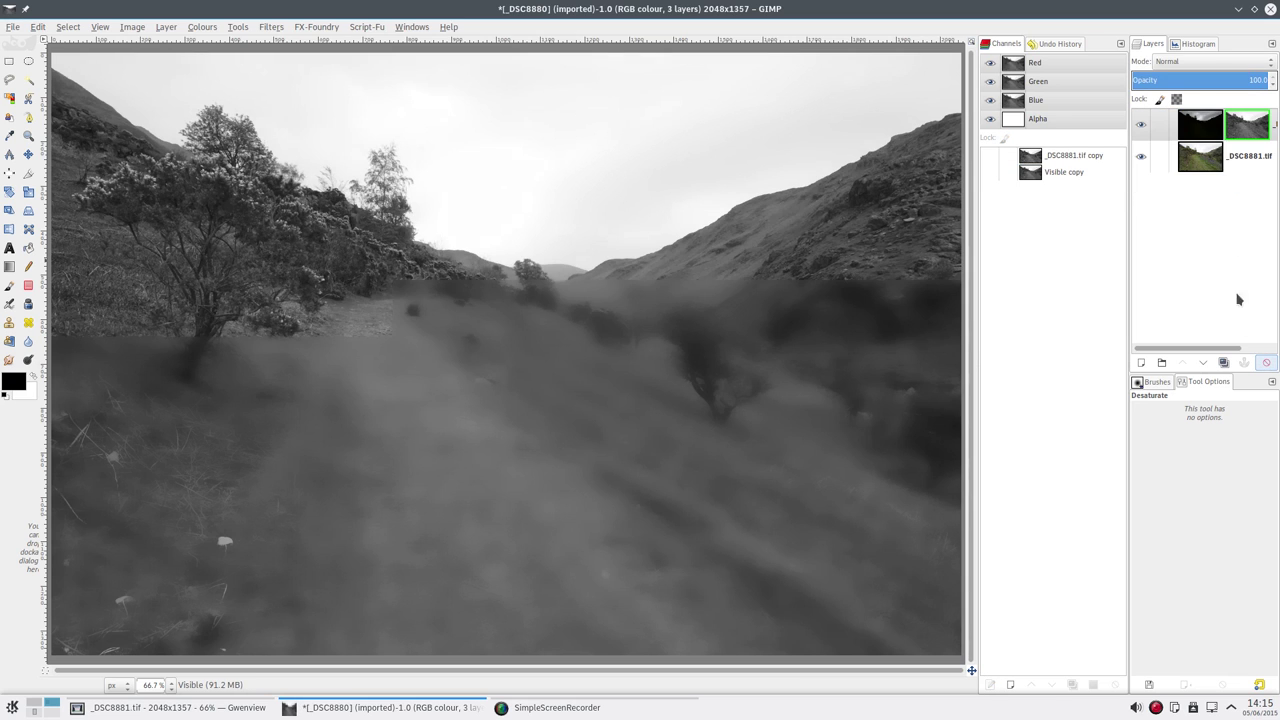
alt+click(1236, 132)
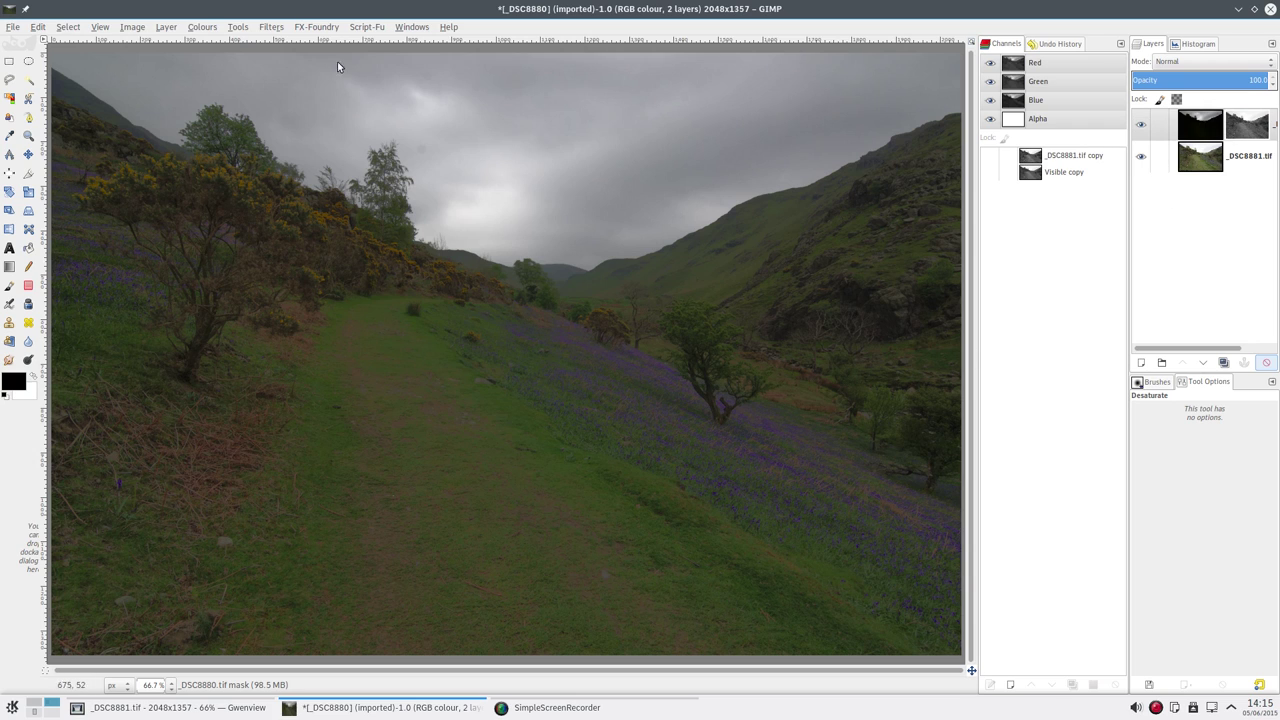
Create a new Visible layer from the visible composite at the top of the stack.
click(166, 27)
click(199, 55)
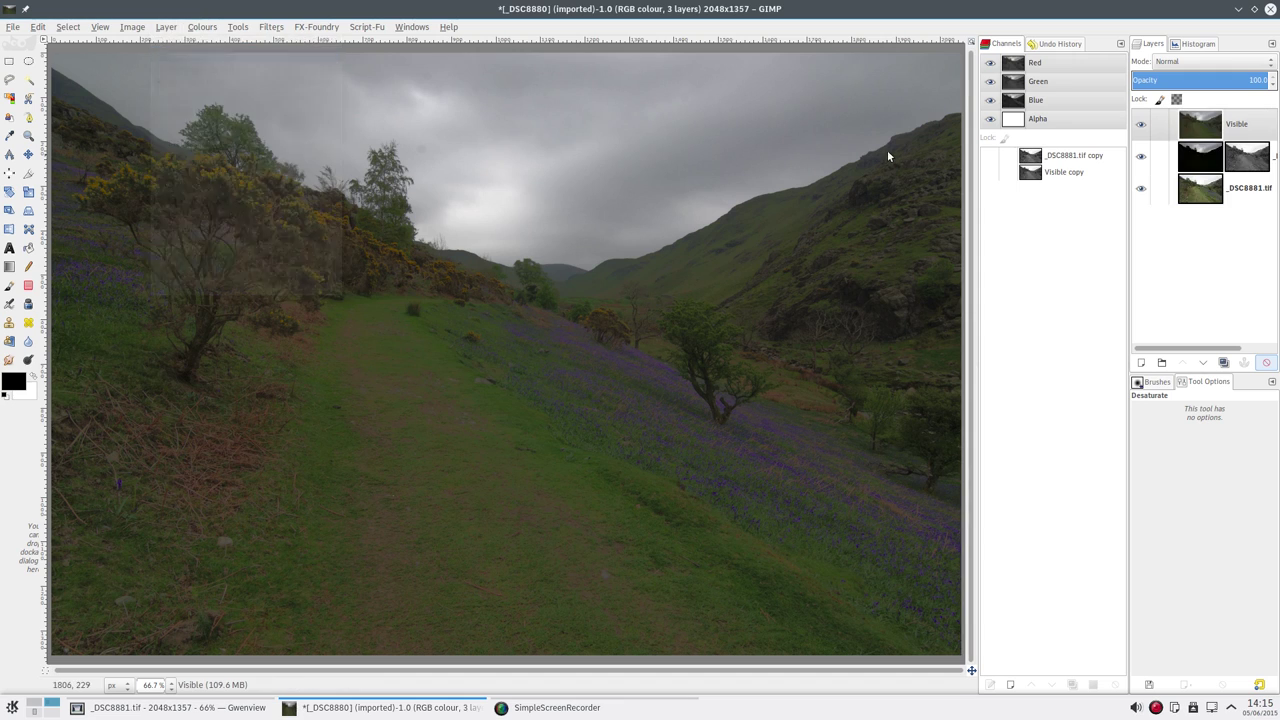
click(1213, 137)
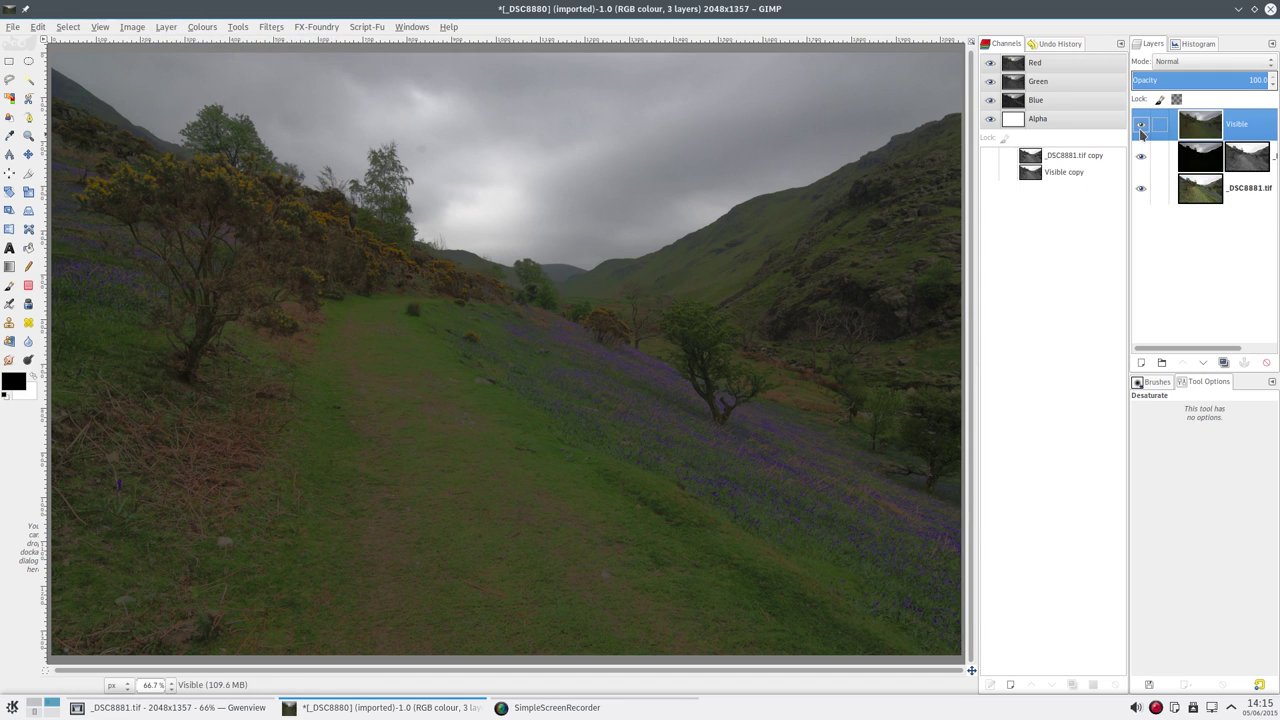
Hide the Visible layer and delete the layer mask from _DSC8880.tif.
click(1140, 124)
click(1235, 158)
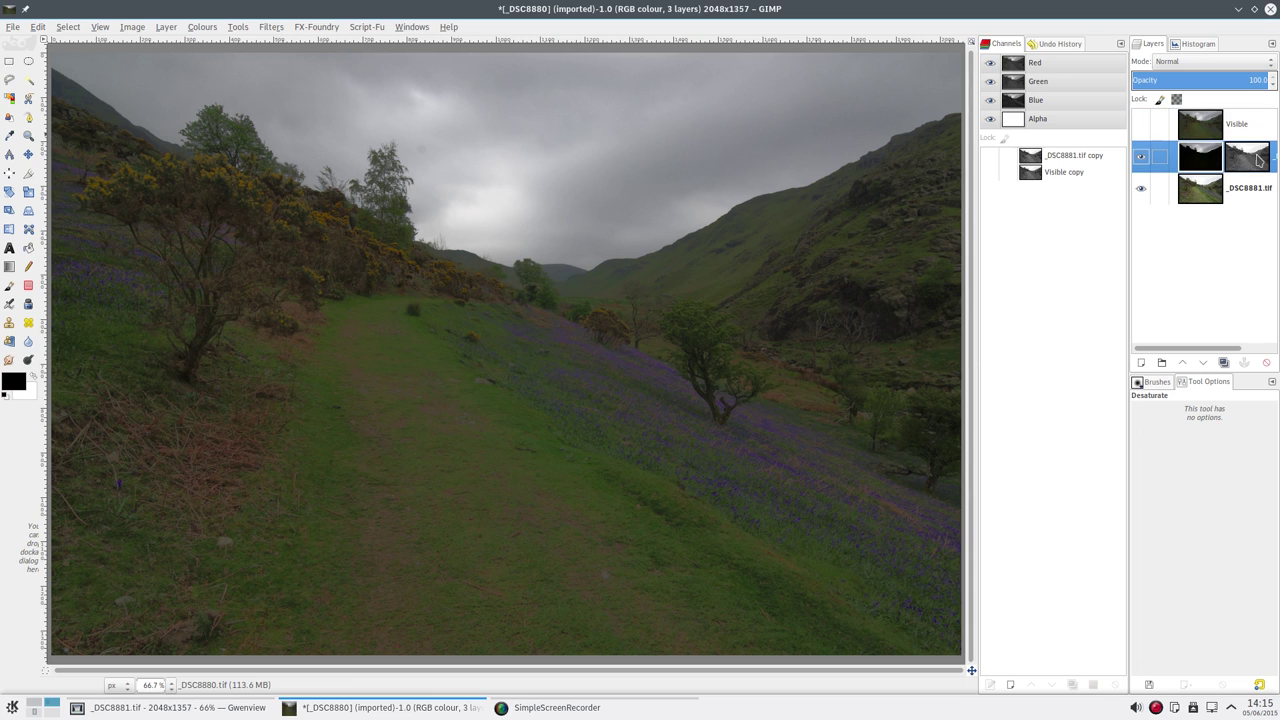
right_click(1255, 158)
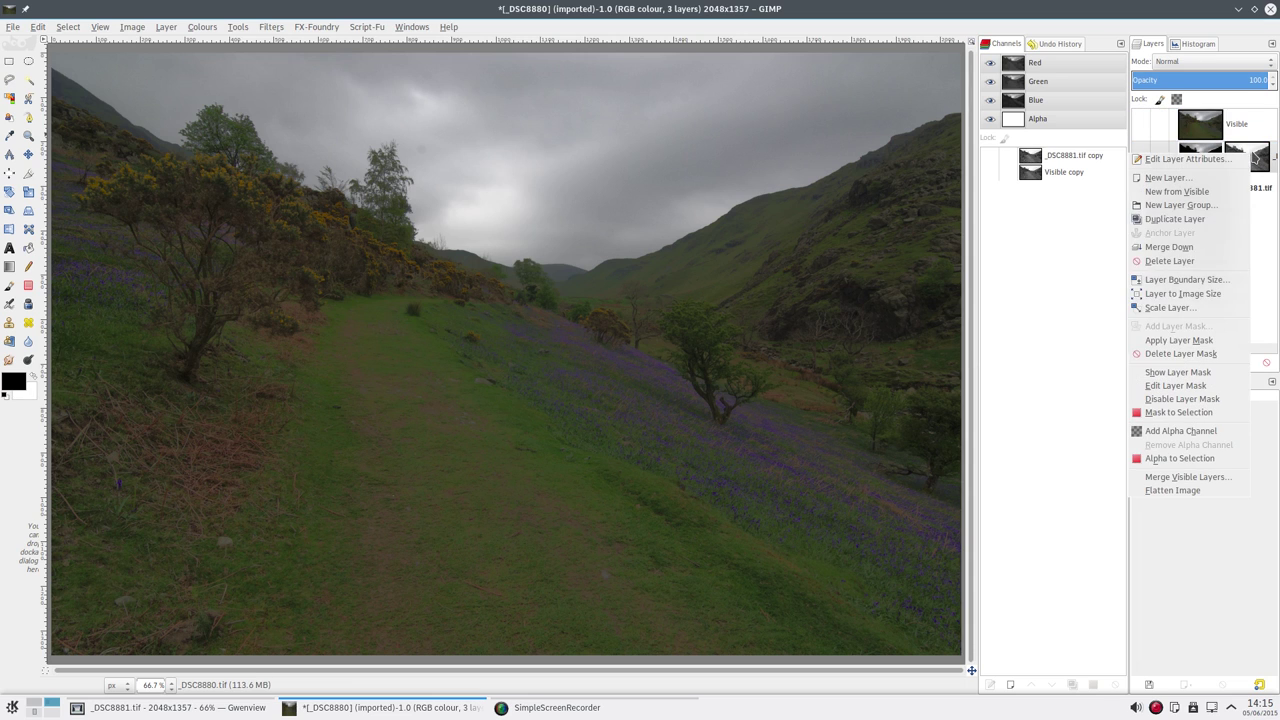
click(1182, 354)
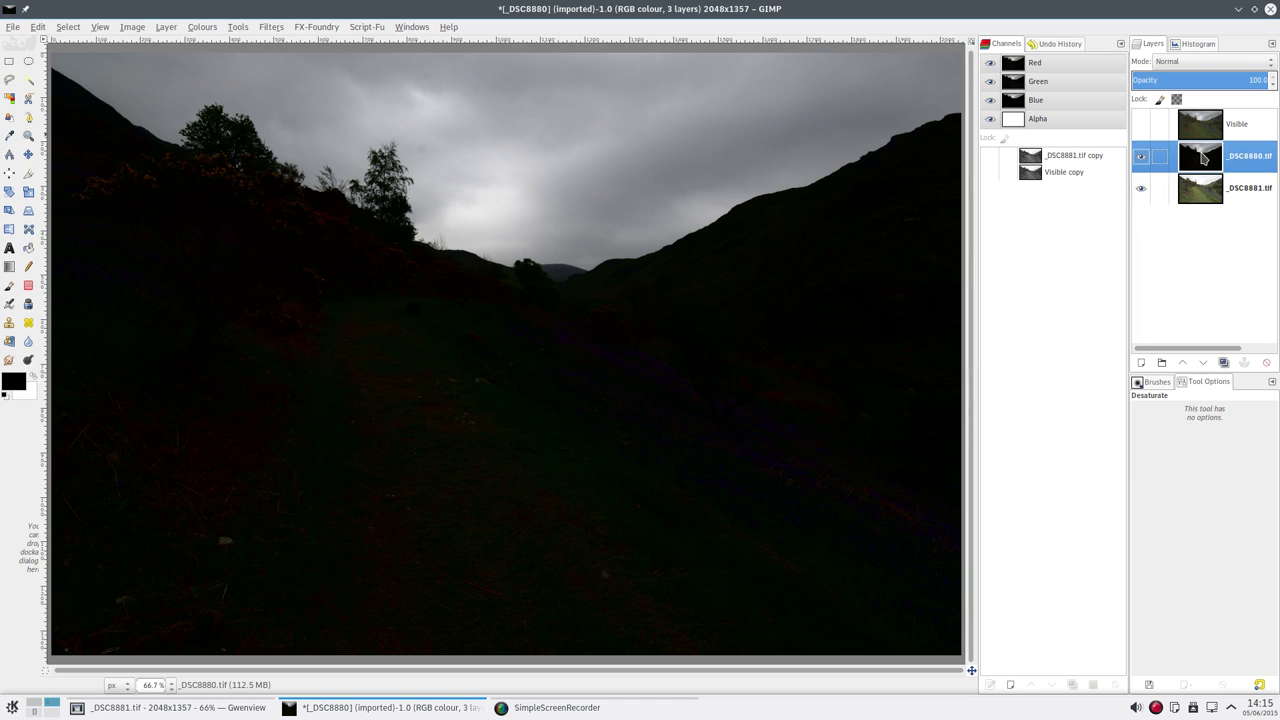
Hide _DSC8880.tif to view the bottom exposure, then cancel the Add Layer Mask dialog.
click(1141, 156)
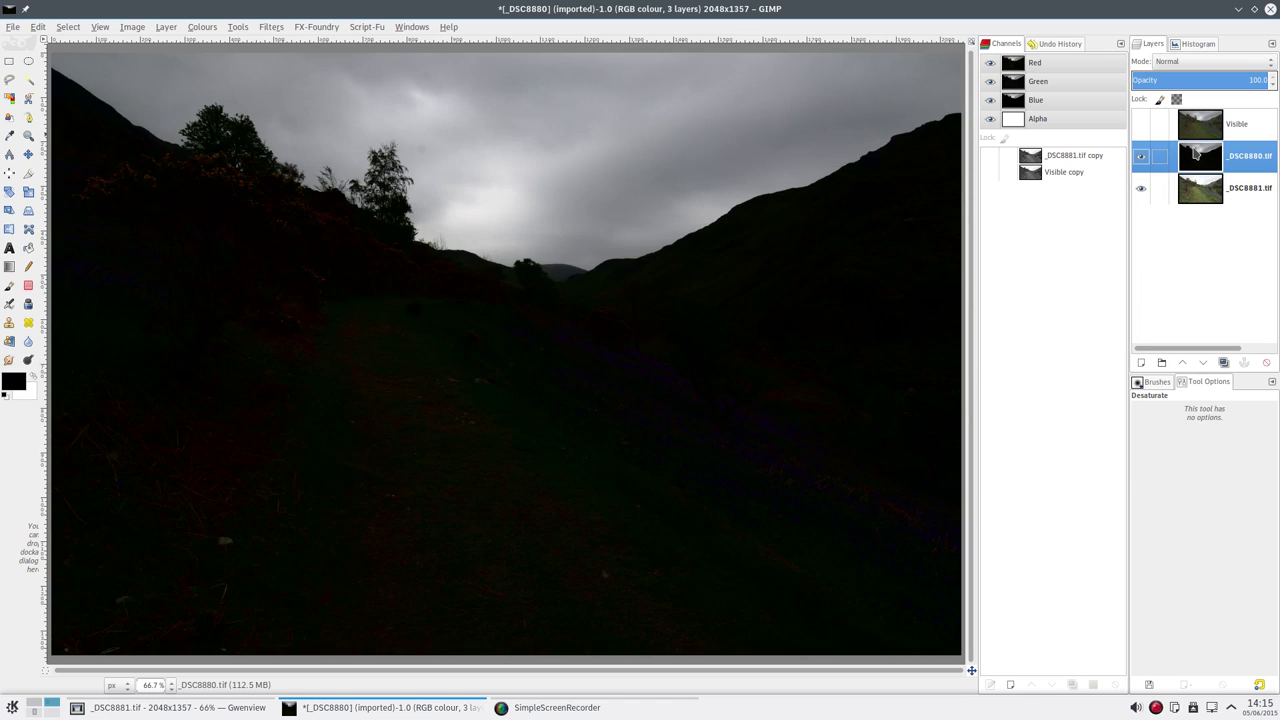
right_click(1195, 152)
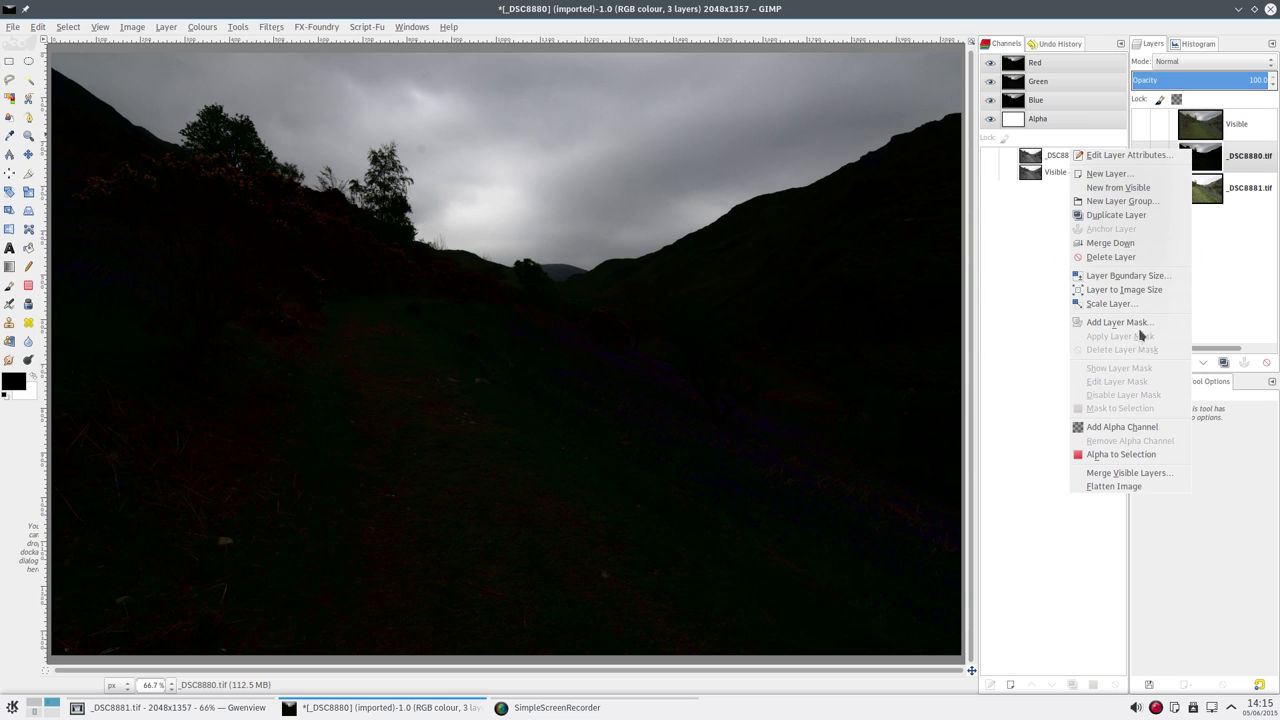
click(1143, 323)
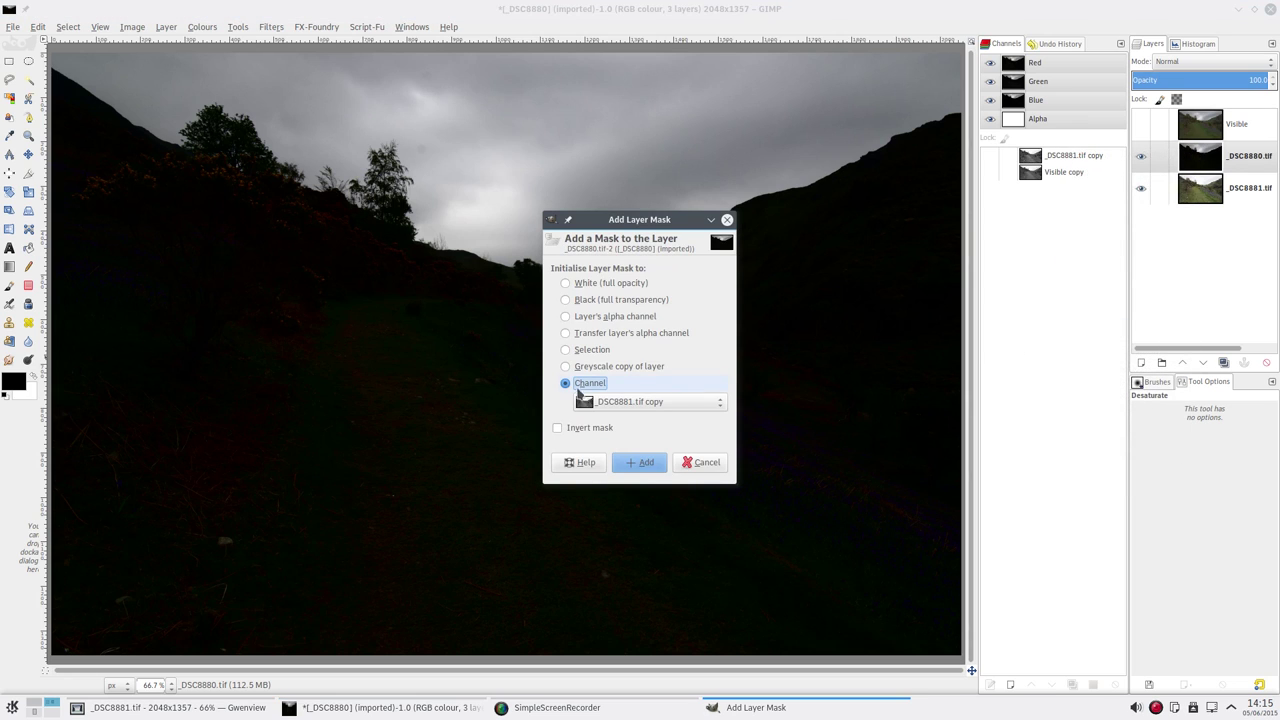
click(703, 462)
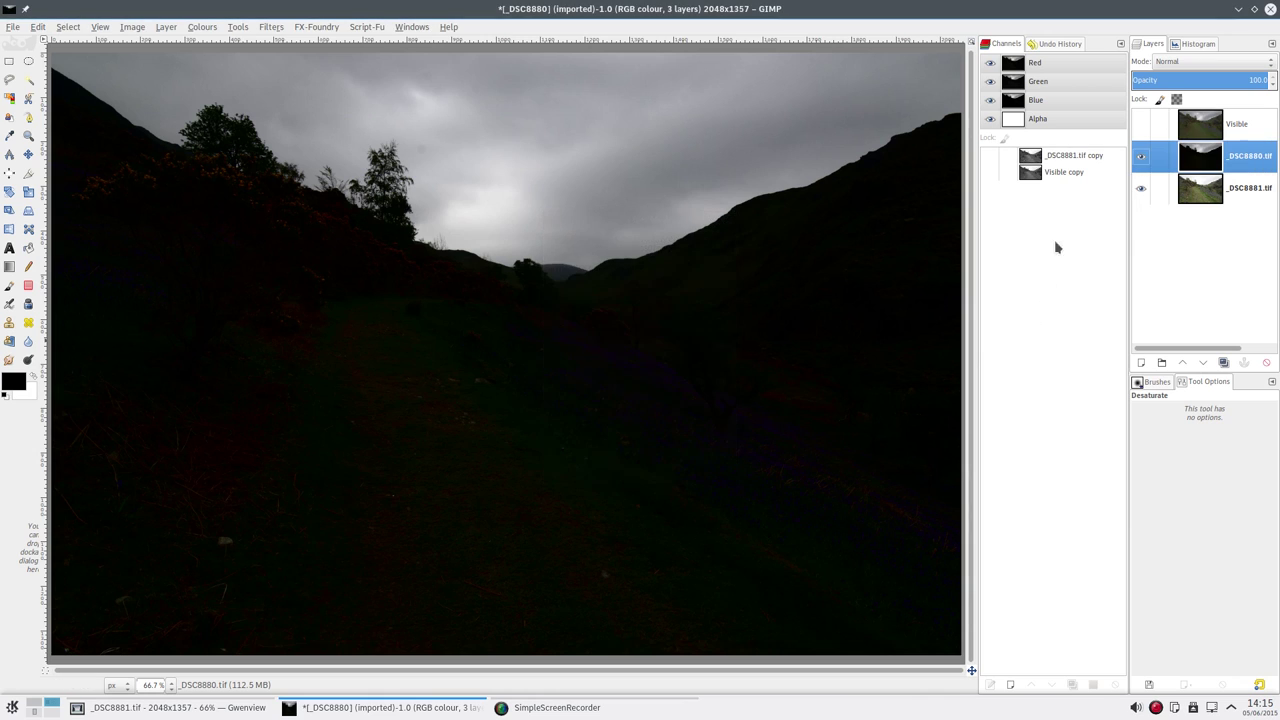
Rename the two channels to 'original mask' and 'surface blur mask'.
click(1062, 157)
double_click(1072, 157)
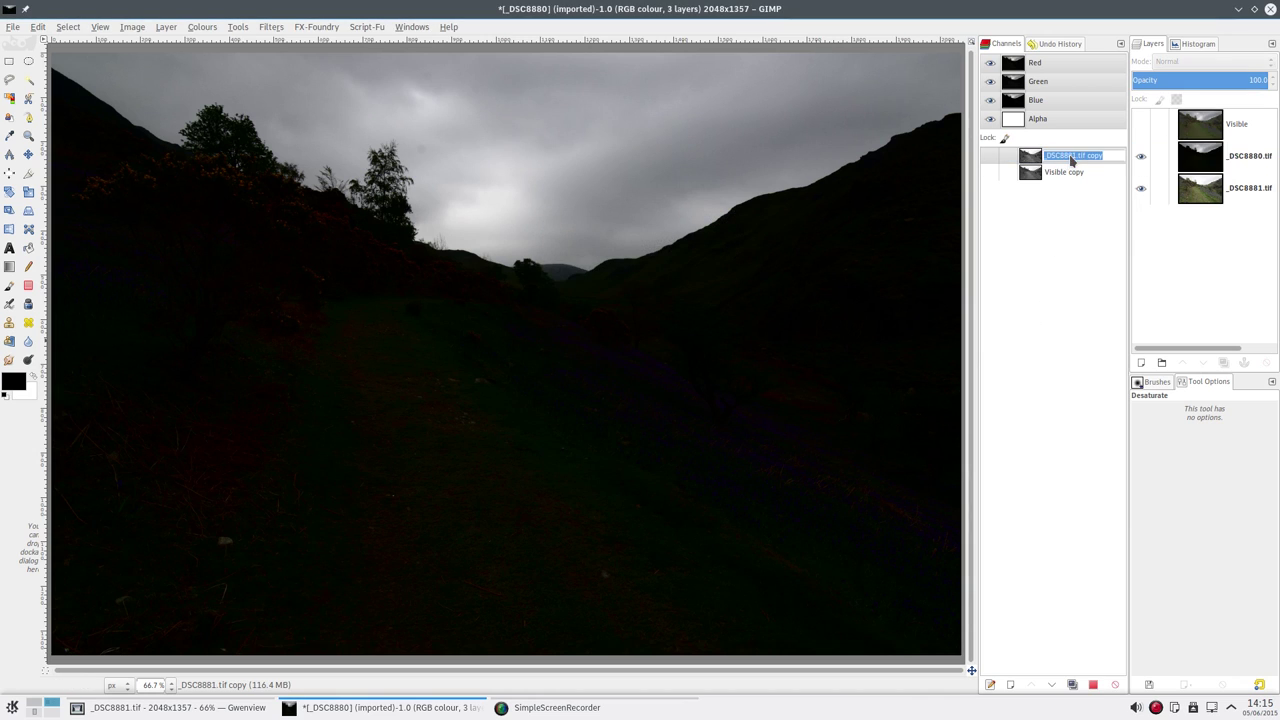
text(original mask)
key(Return)
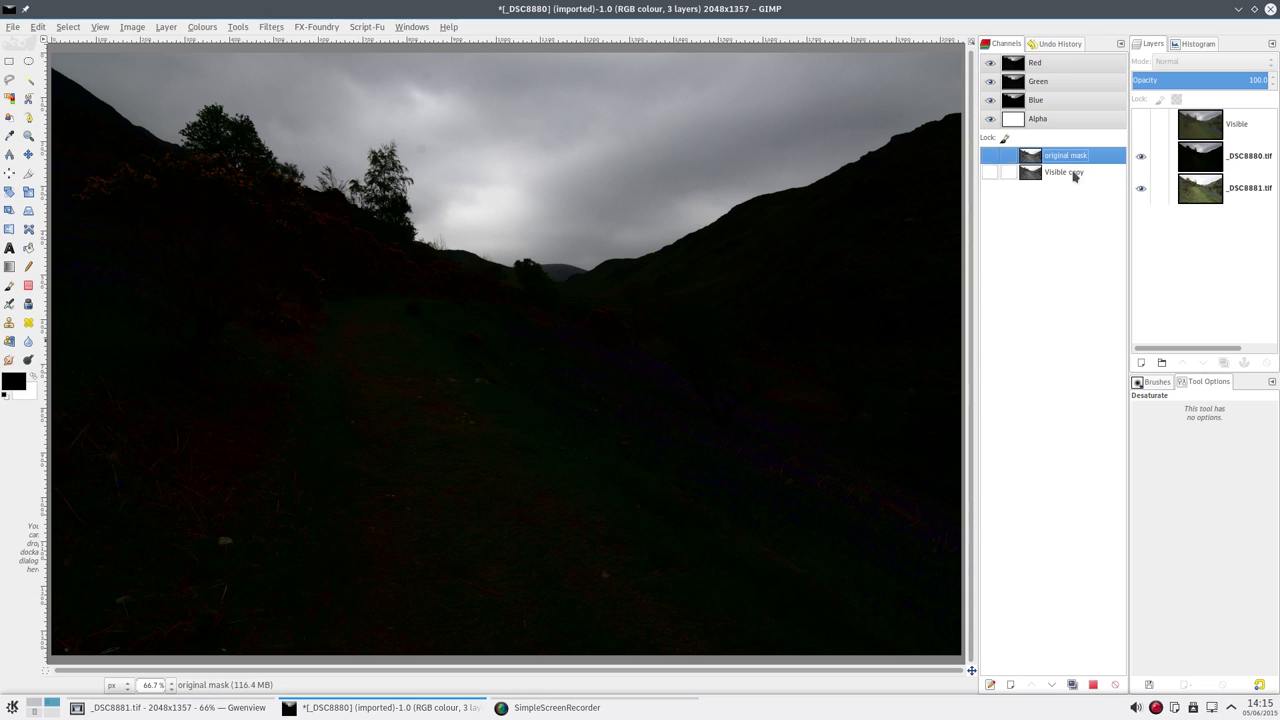
click(1074, 173)
double_click(1074, 173)
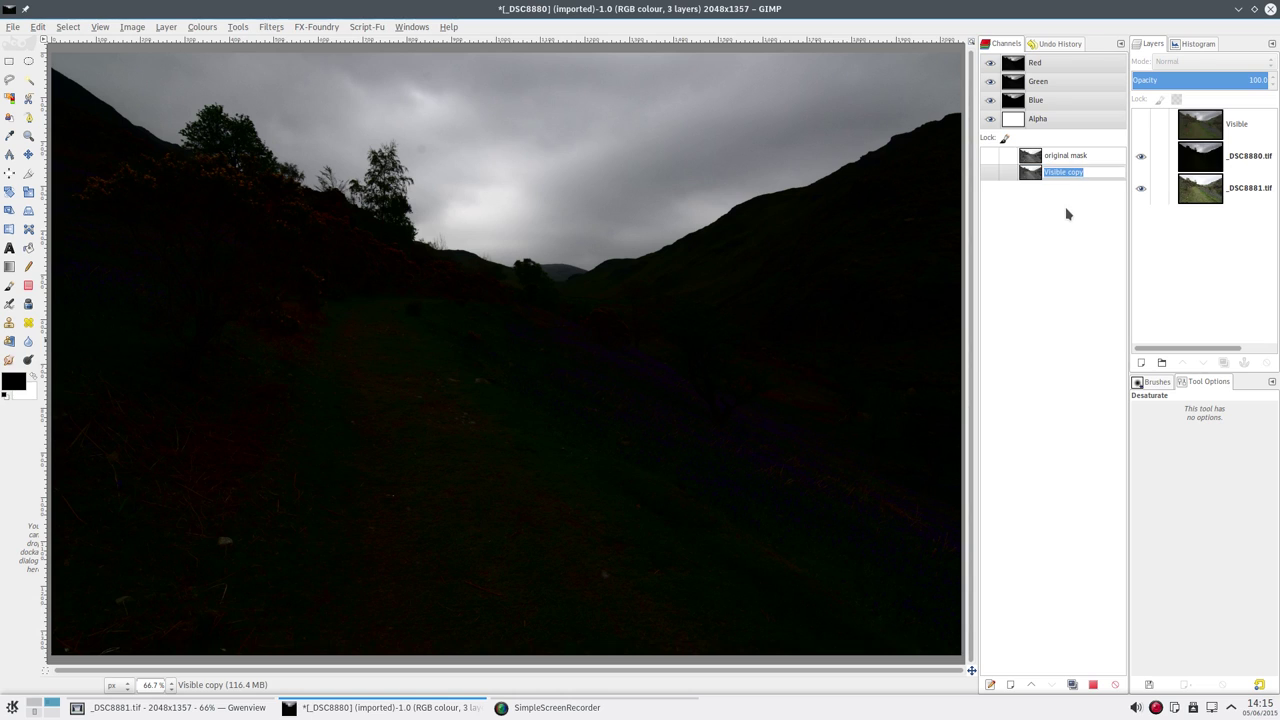
text(surface blur mask)
key(Return)
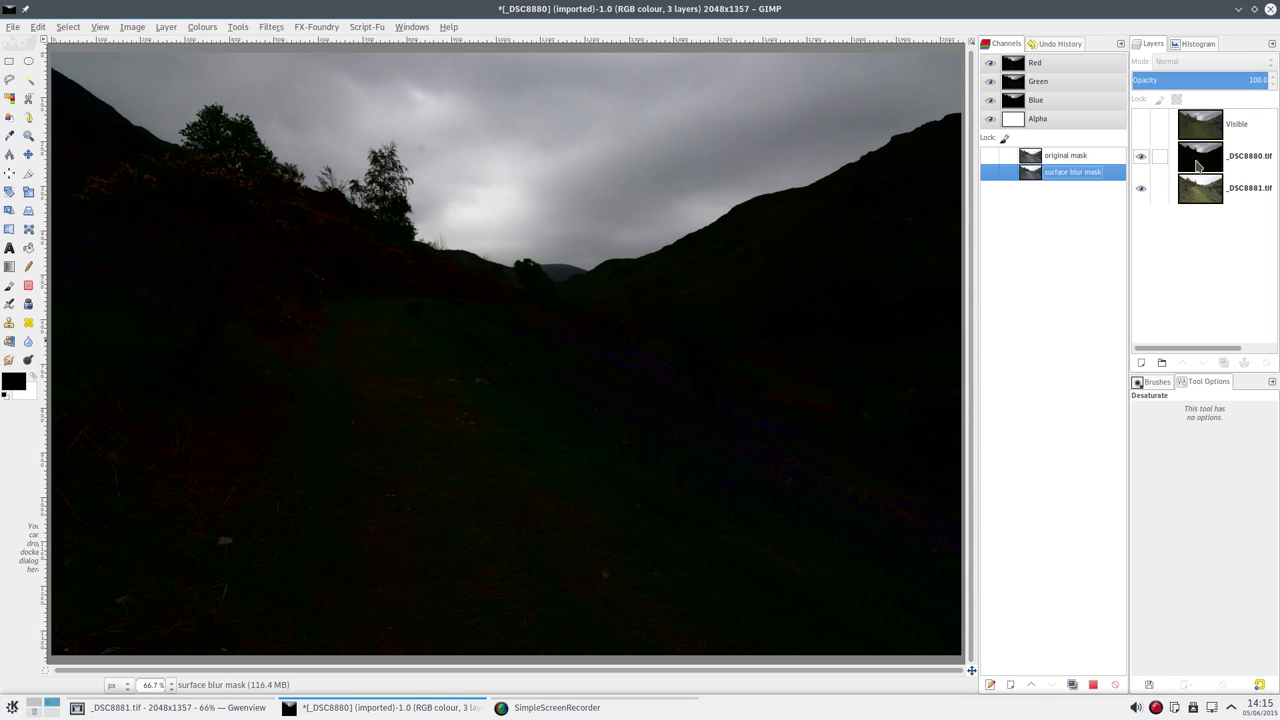
Add a layer mask to _DSC8880.tif using the surface blur mask channel.
right_click(1213, 170)
click(1166, 348)
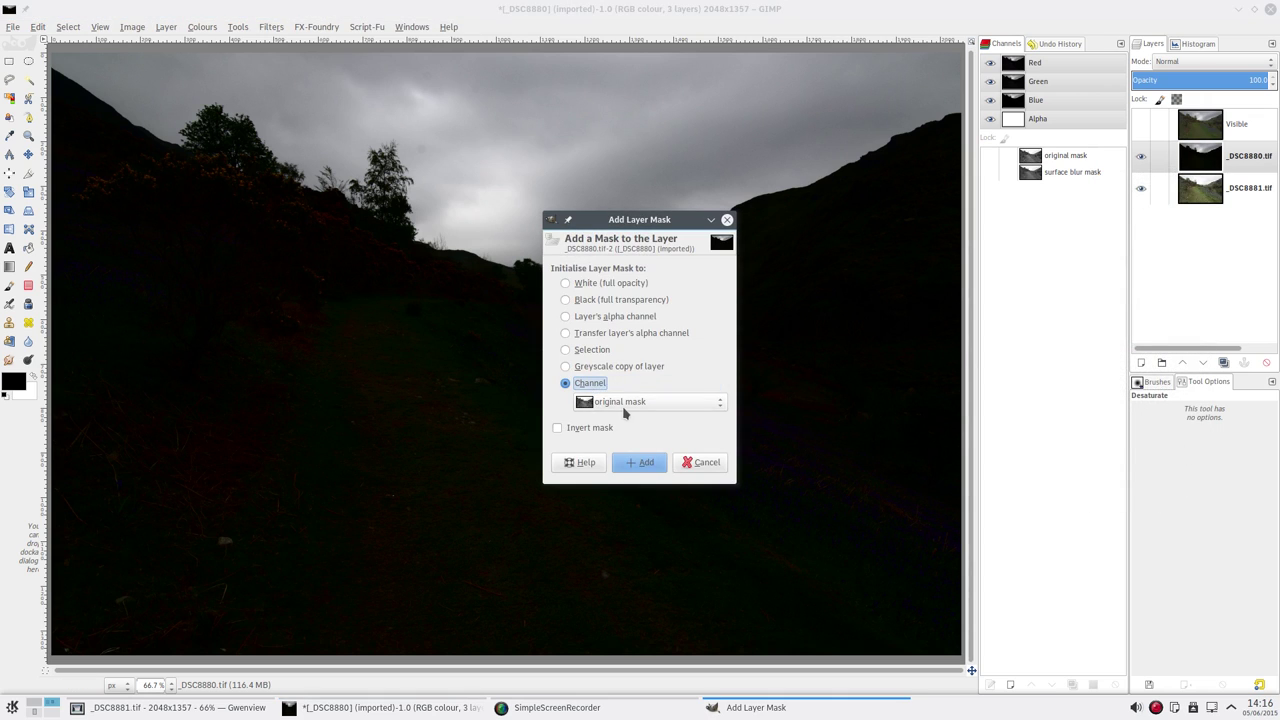
click(622, 402)
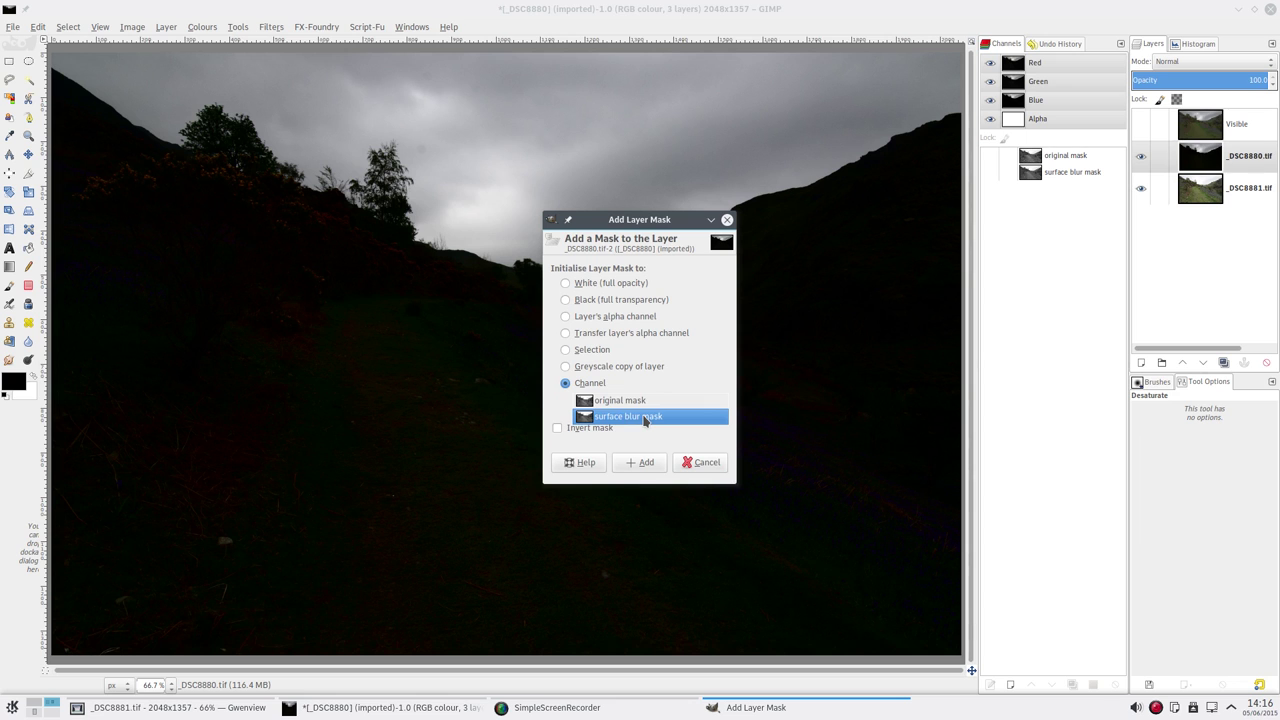
click(645, 416)
click(639, 462)
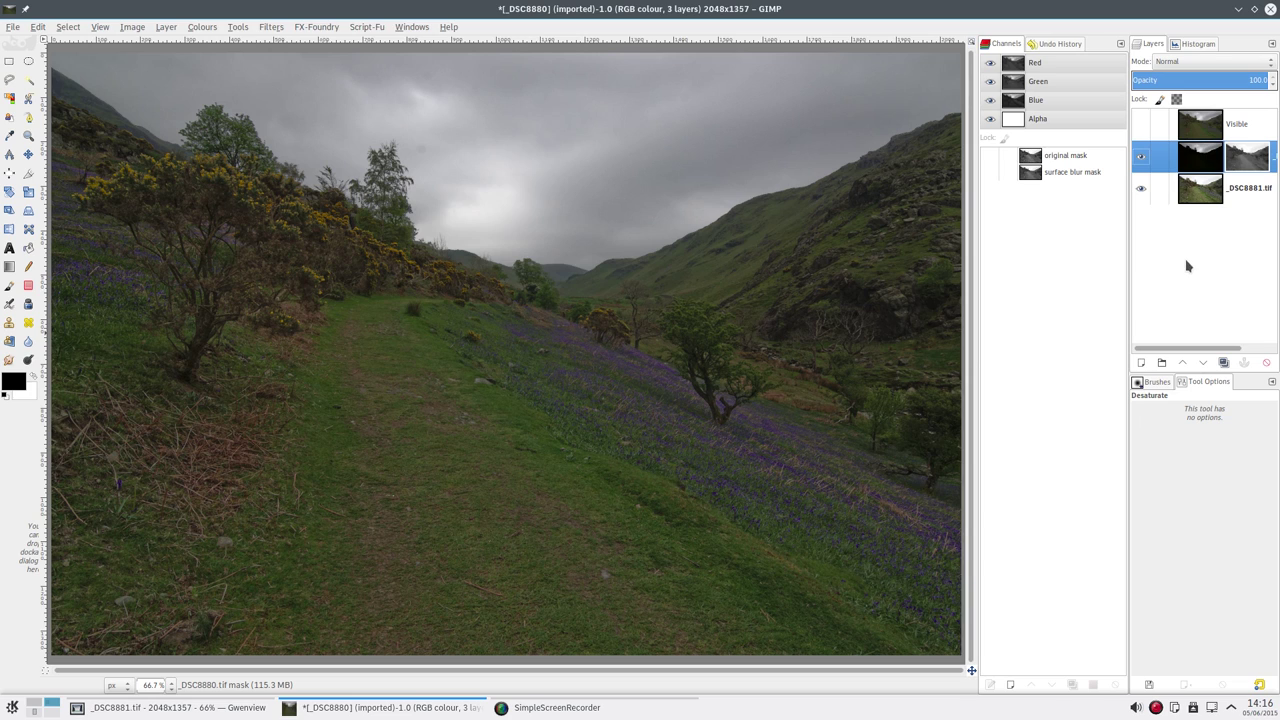
click(1196, 130)
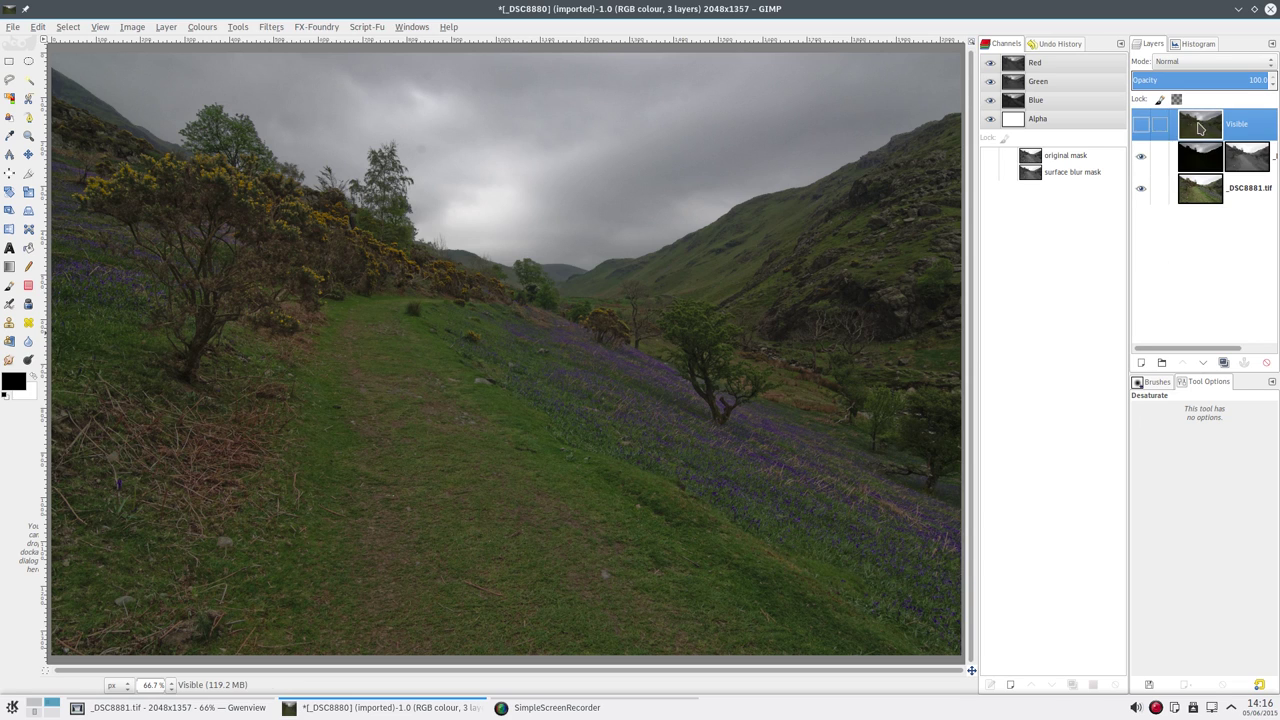
click(1143, 125)
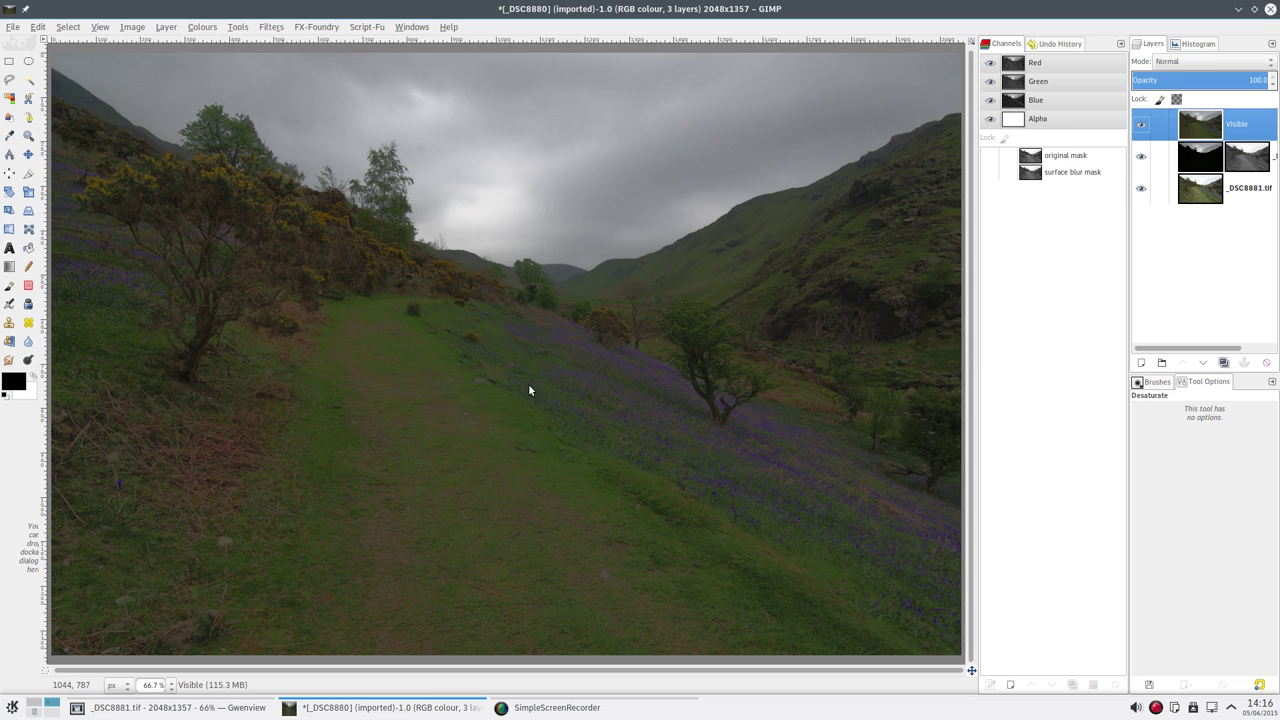
click(1142, 125)
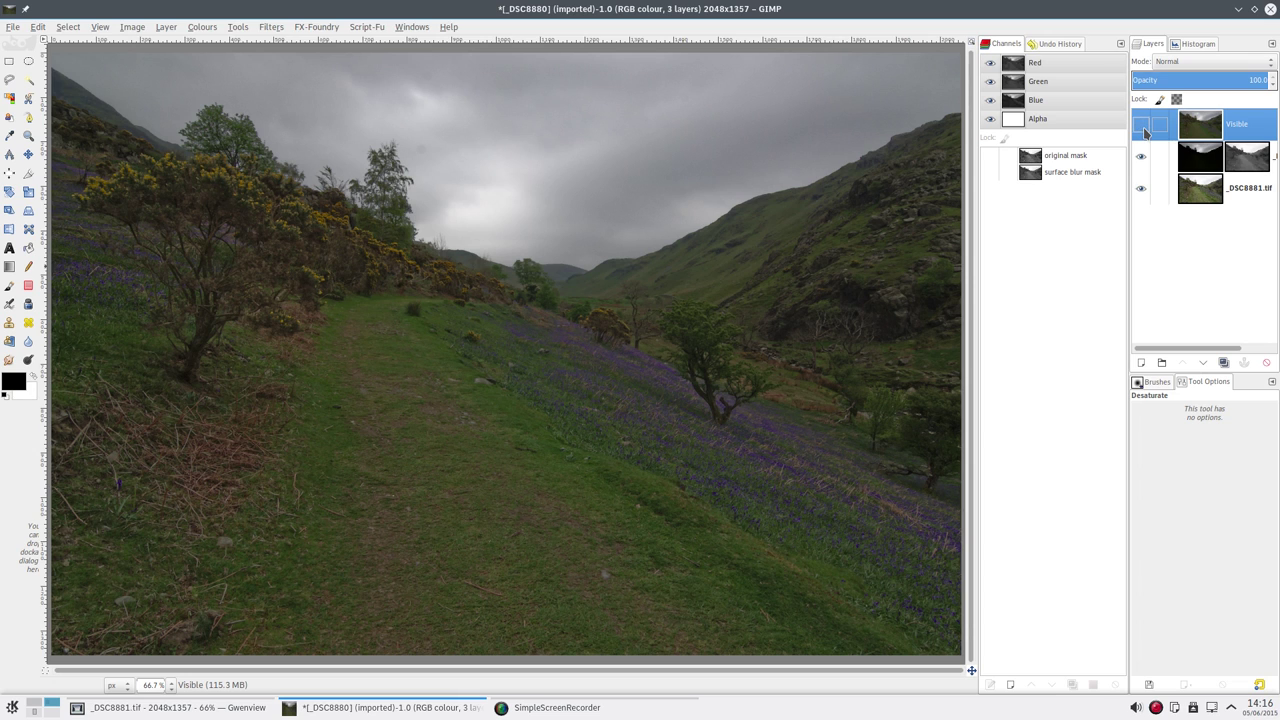
click(1142, 125)
click(1142, 125)
click(1142, 125)
click(1142, 125)
scroll(785, 496, up, 1)
scroll(785, 497, up, 3)
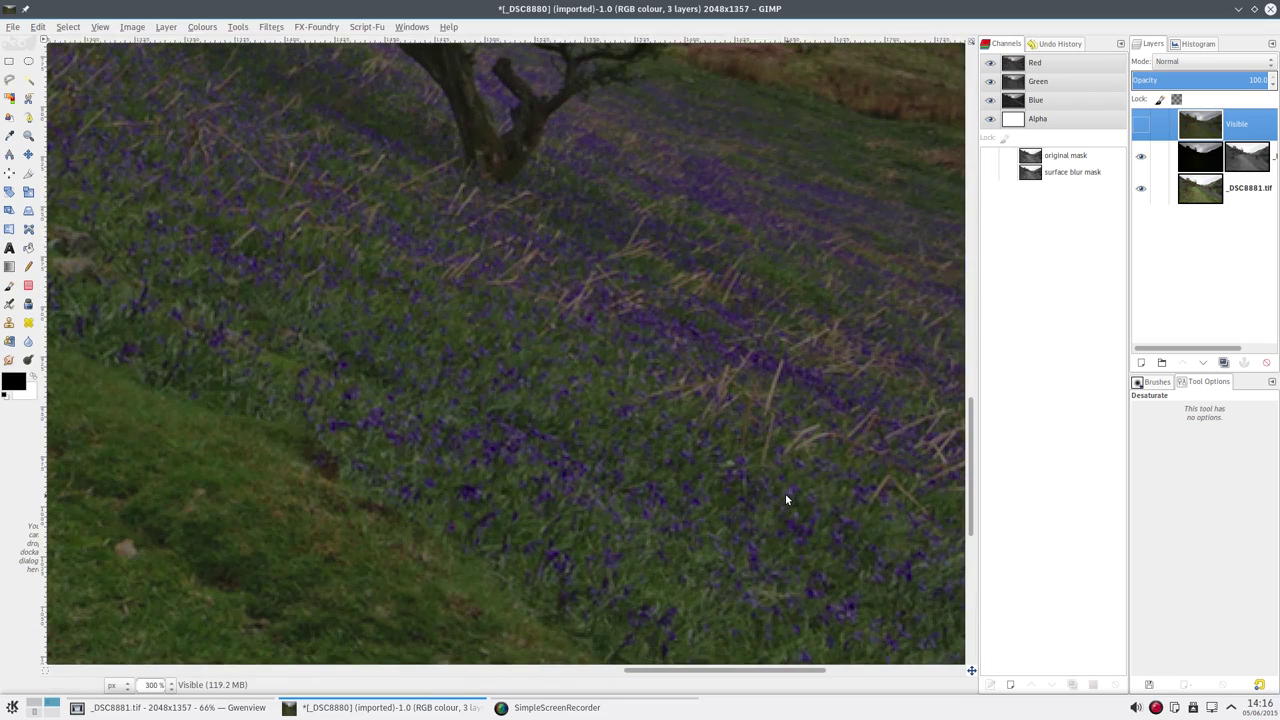
scroll(696, 484, up, 2)
scroll(633, 396, up, 2)
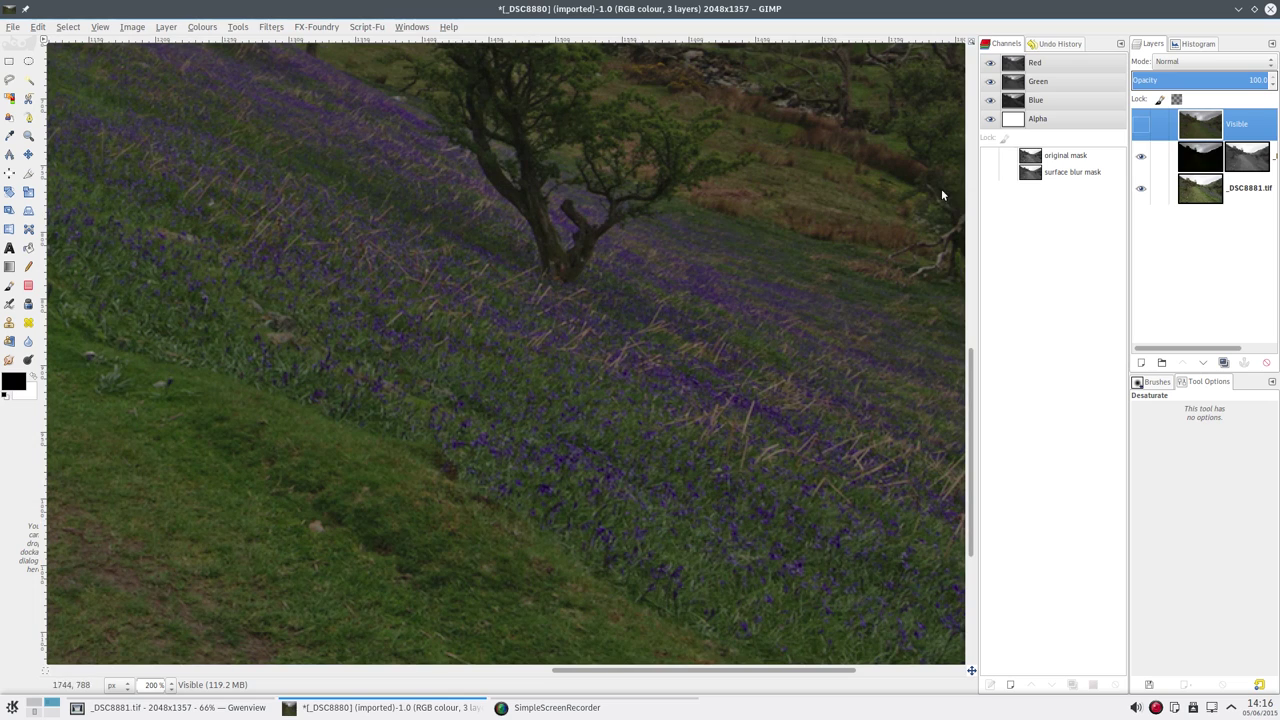
click(1141, 125)
click(1141, 125)
click(1141, 125)
click(1141, 125)
drag(684, 147, 526, 634)
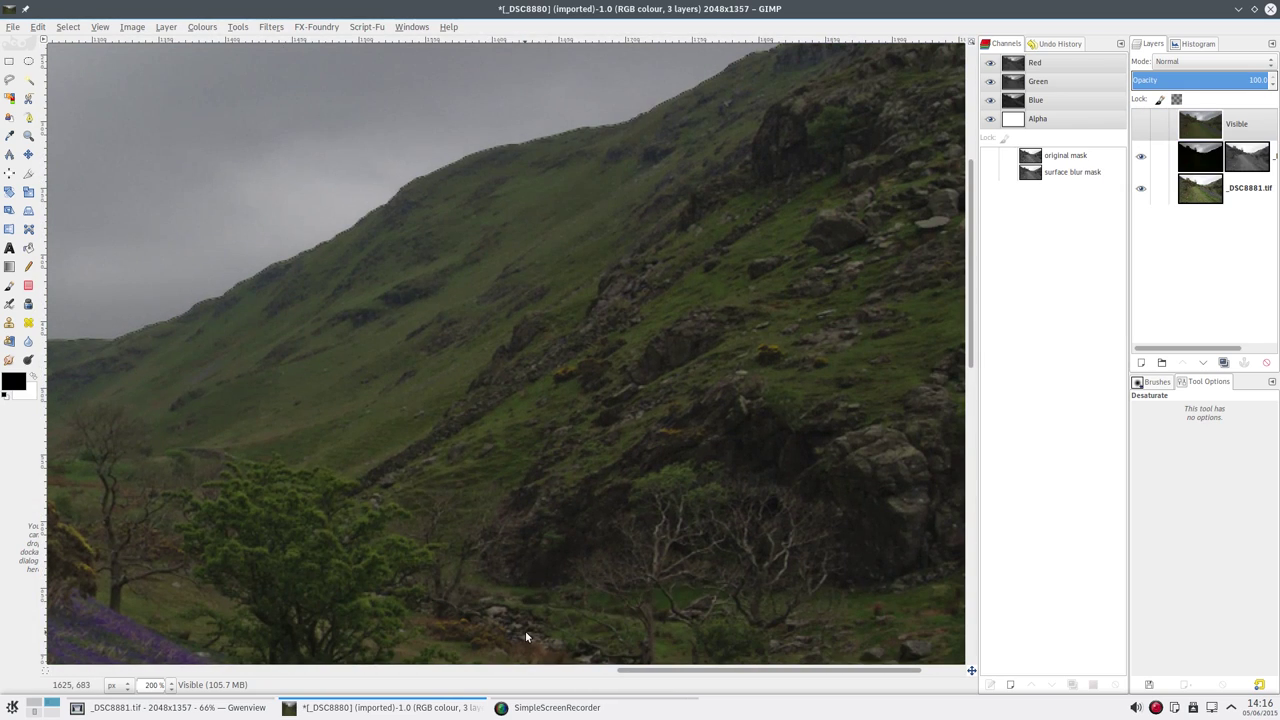
click(1145, 130)
drag(741, 172, 449, 477)
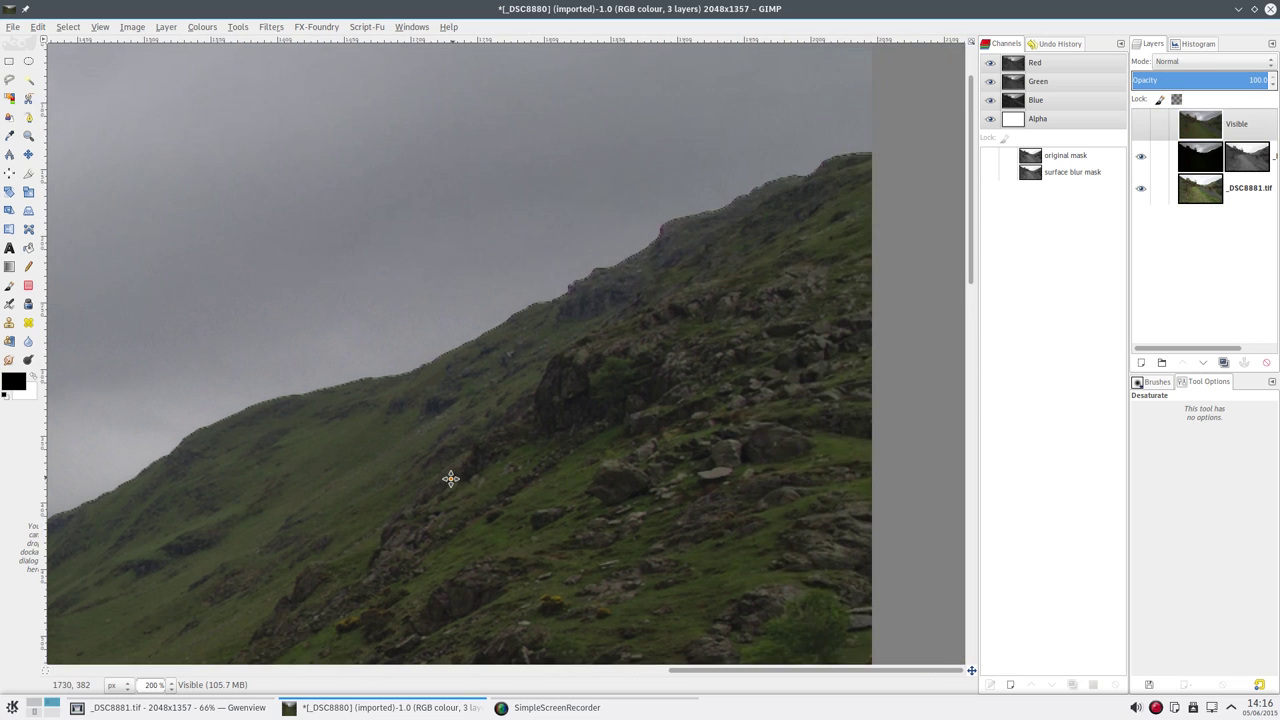
key(1)
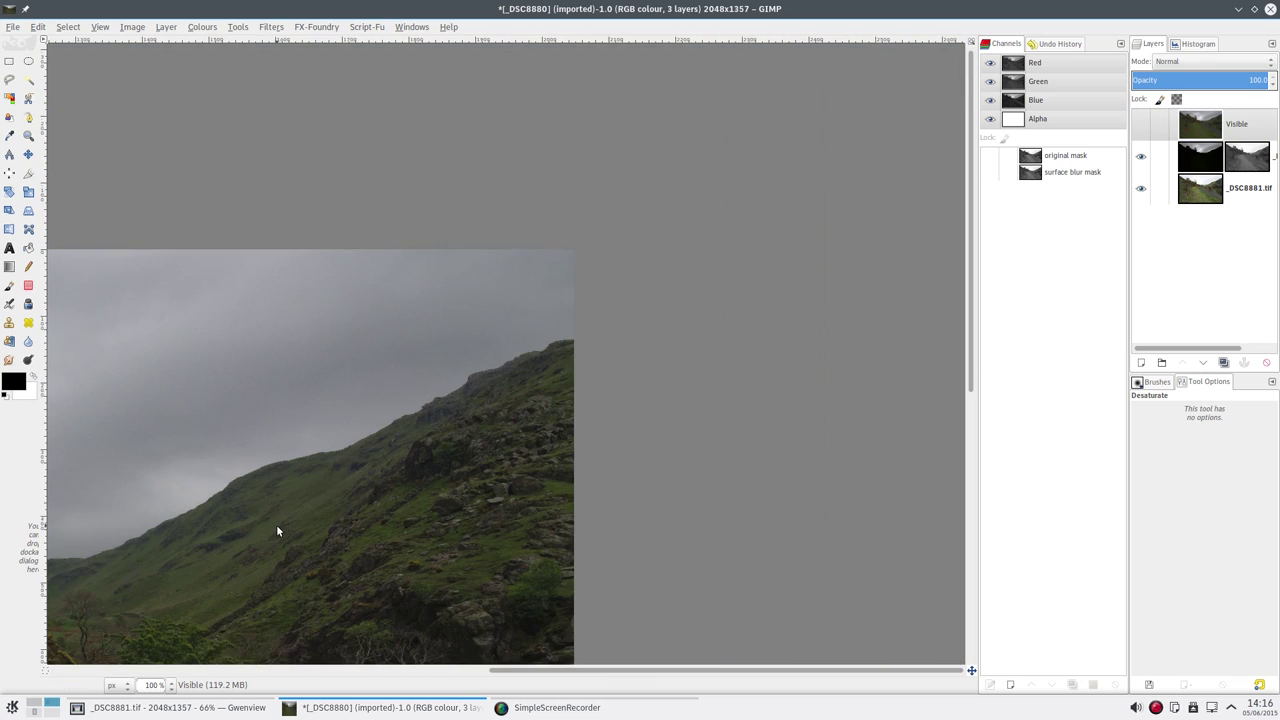
drag(277, 530, 634, 428)
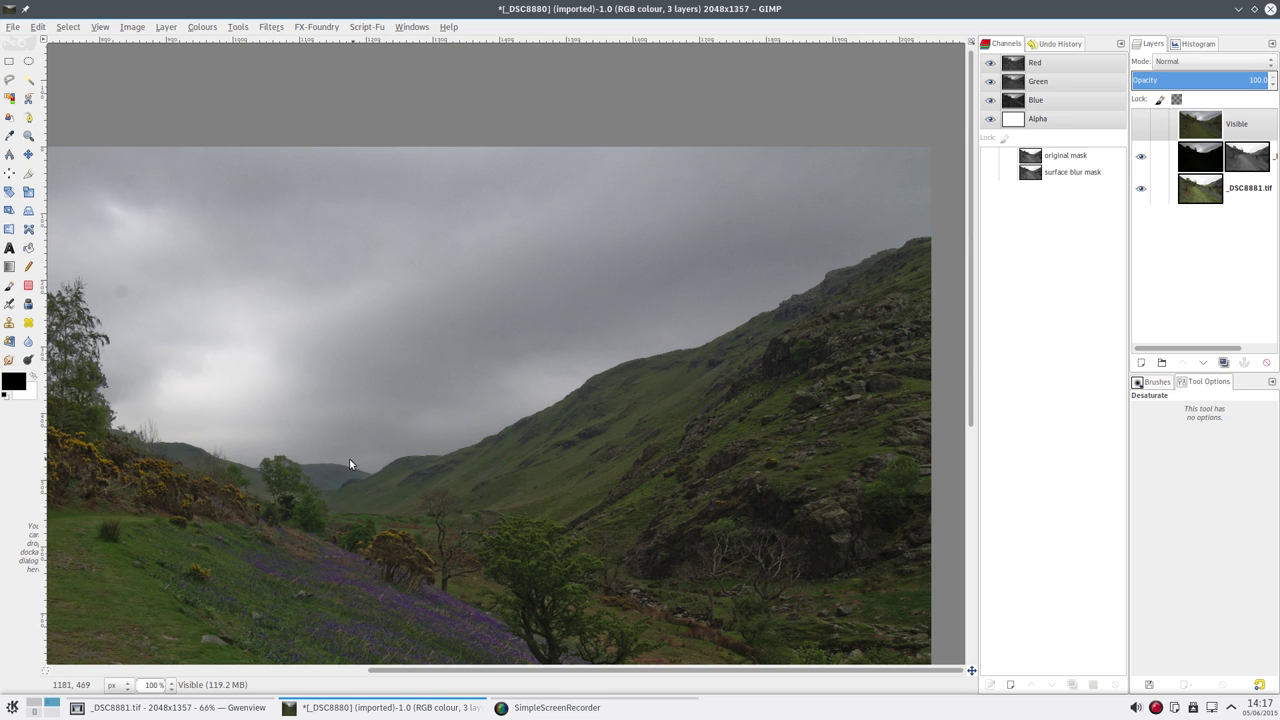
drag(195, 429, 720, 503)
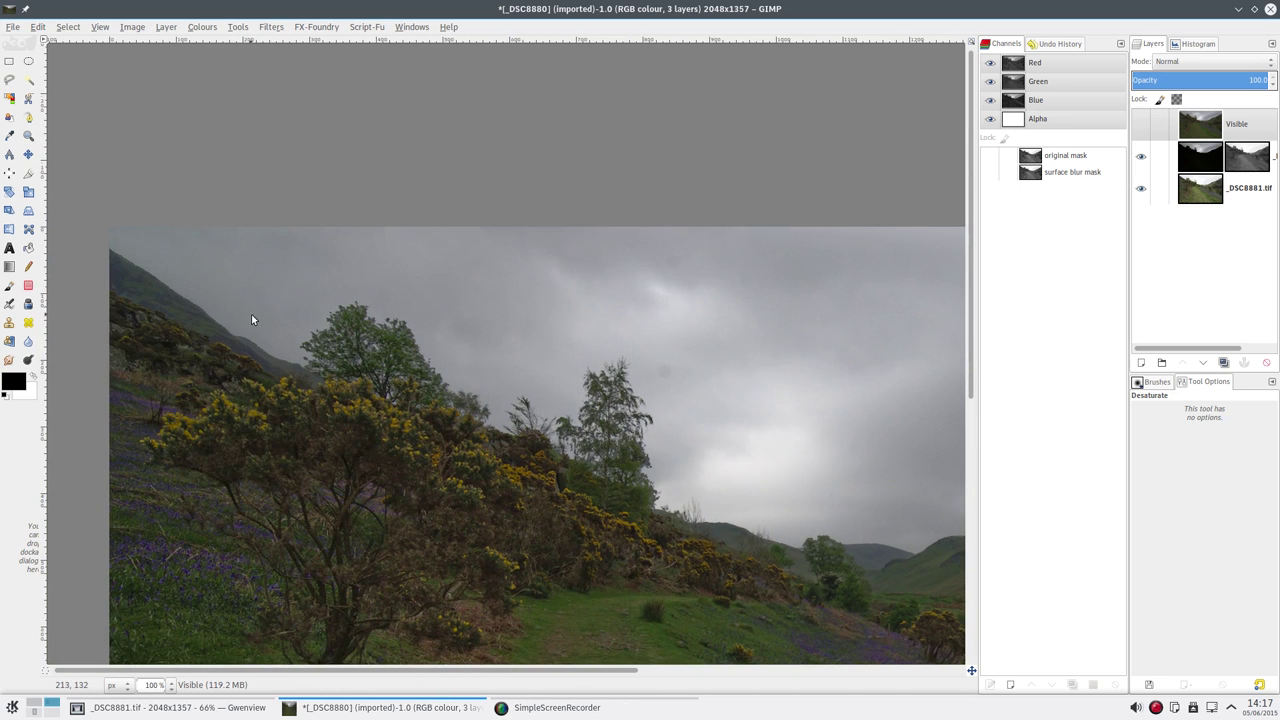
drag(717, 563, 891, 289)
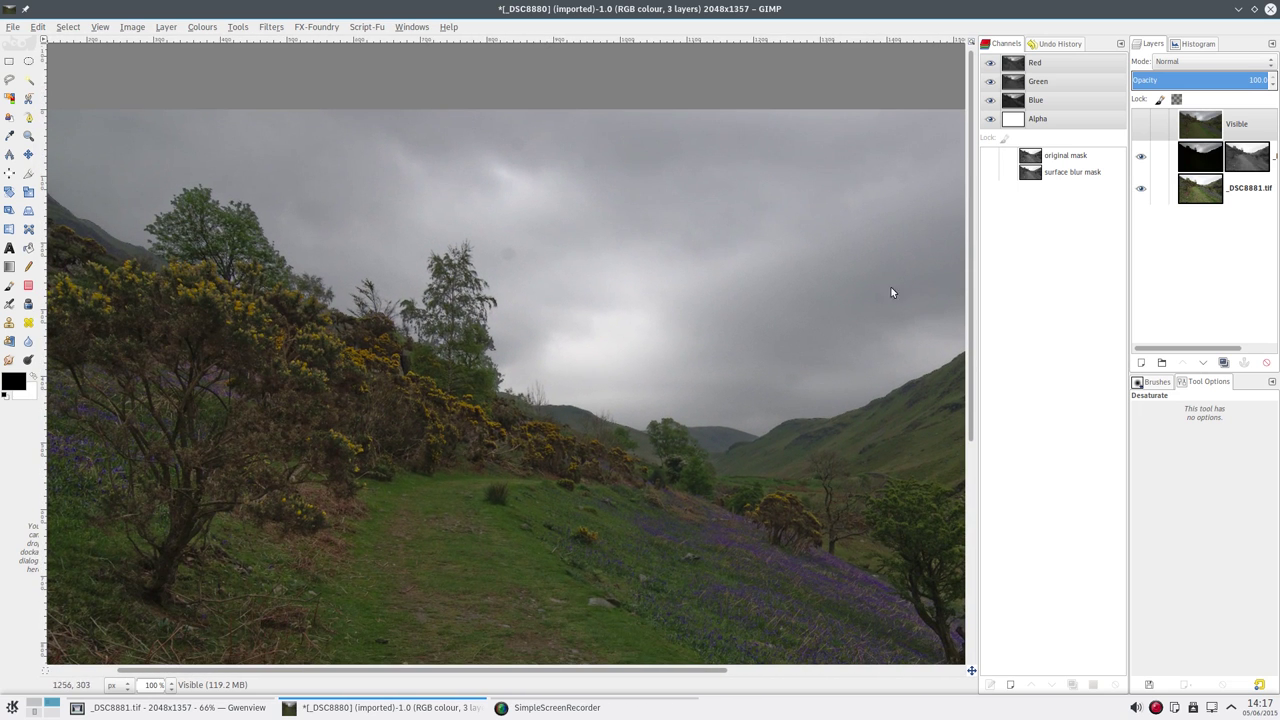
click(1249, 158)
alt+click(1249, 158)
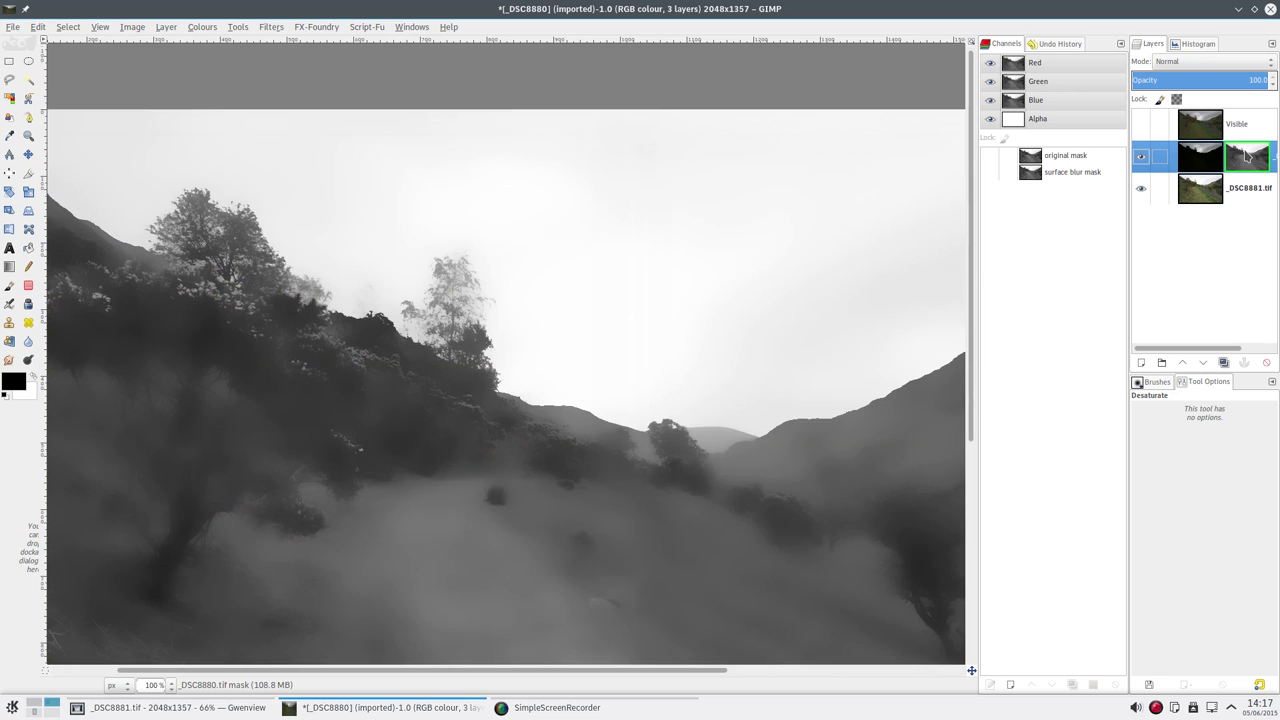
alt+click(1245, 155)
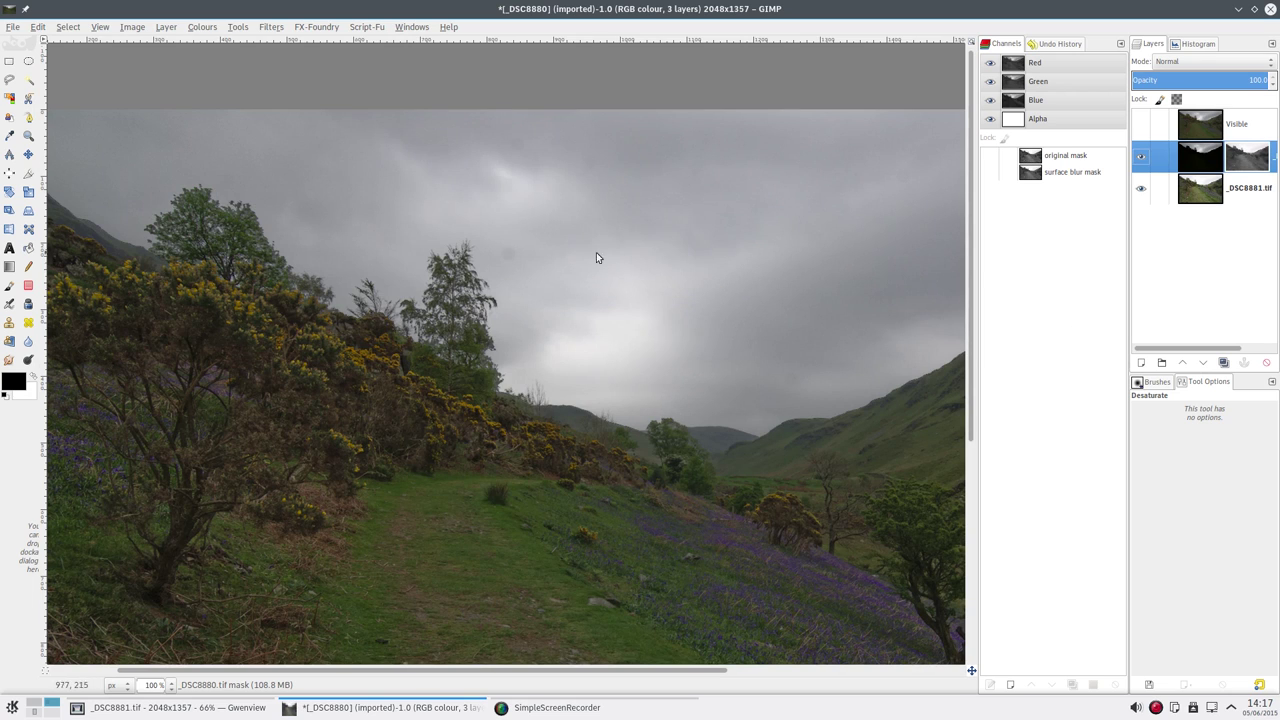
drag(817, 388, 364, 421)
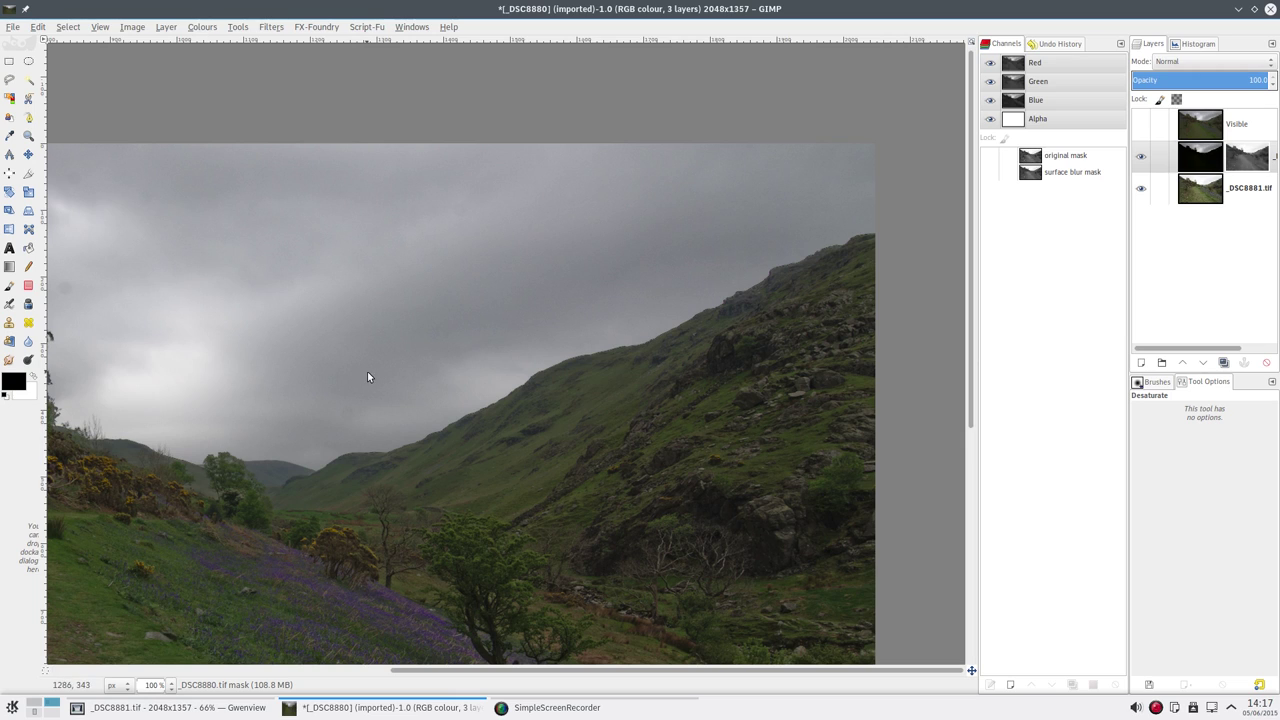
Blur the _DSC8880.tif layer mask with a 2.0 radius IIR Gaussian blur.
click(1250, 158)
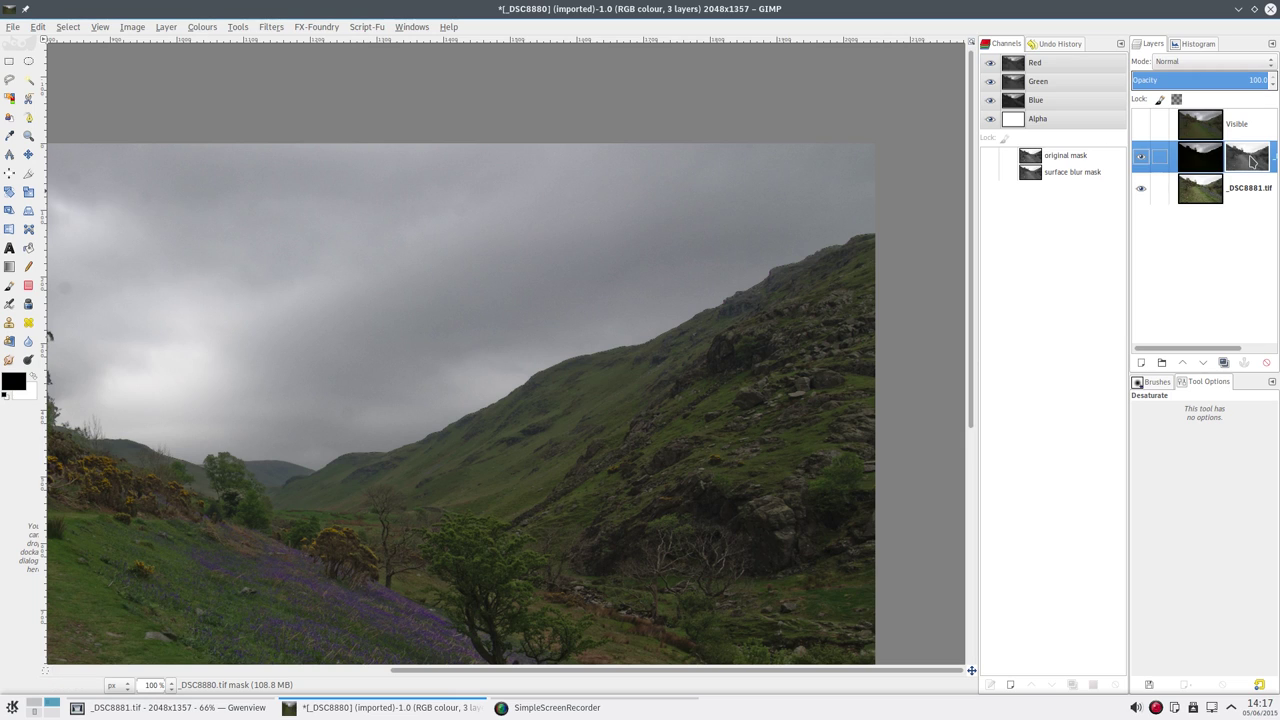
click(276, 29)
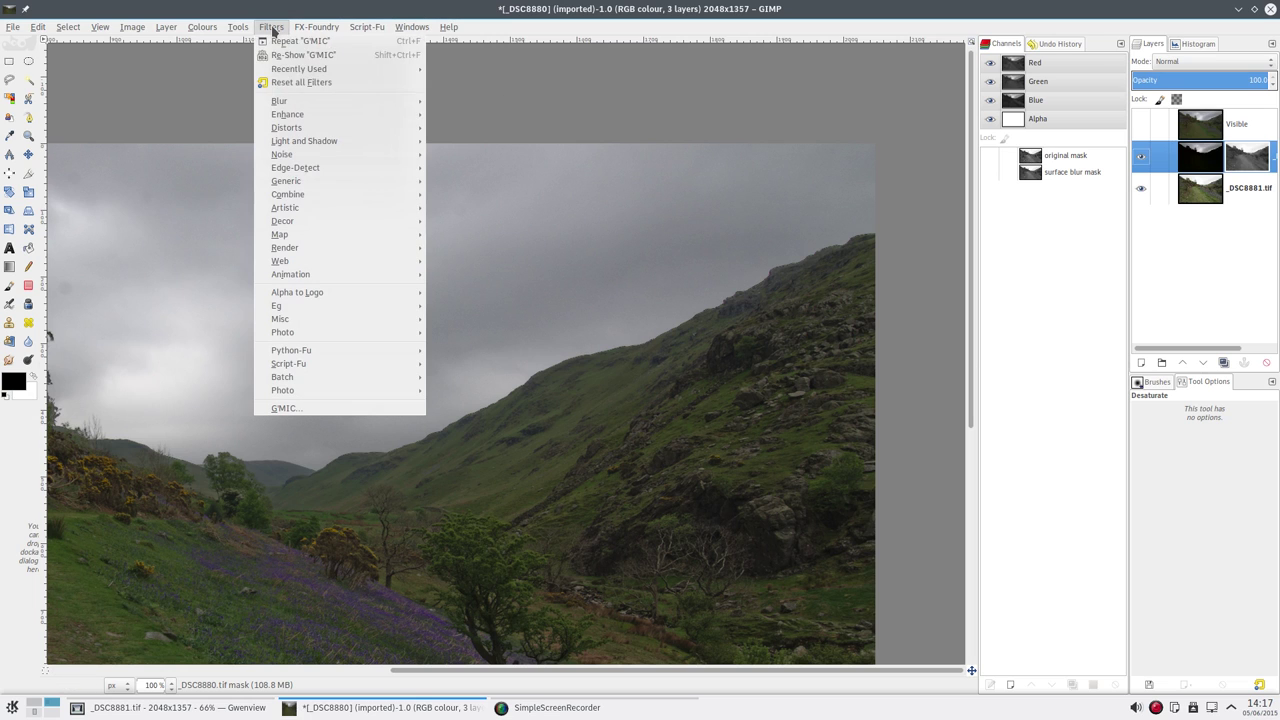
mouse_move(300, 101)
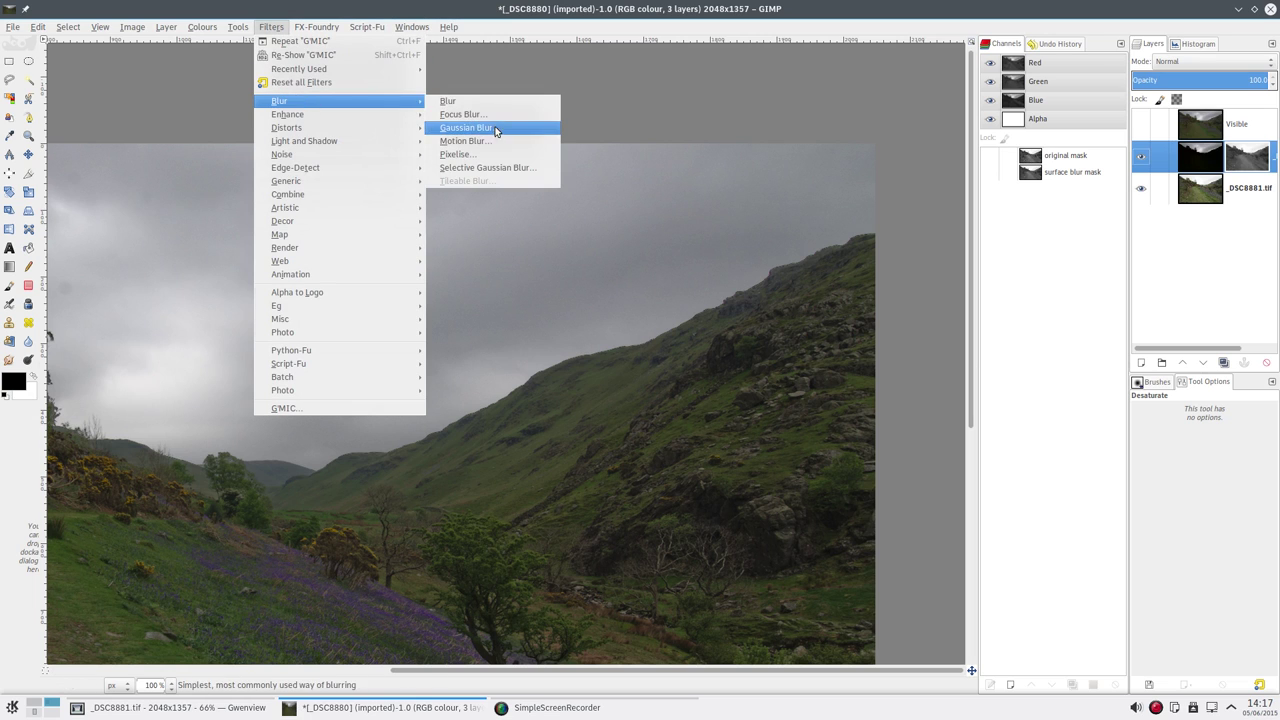
click(495, 128)
click(733, 418)
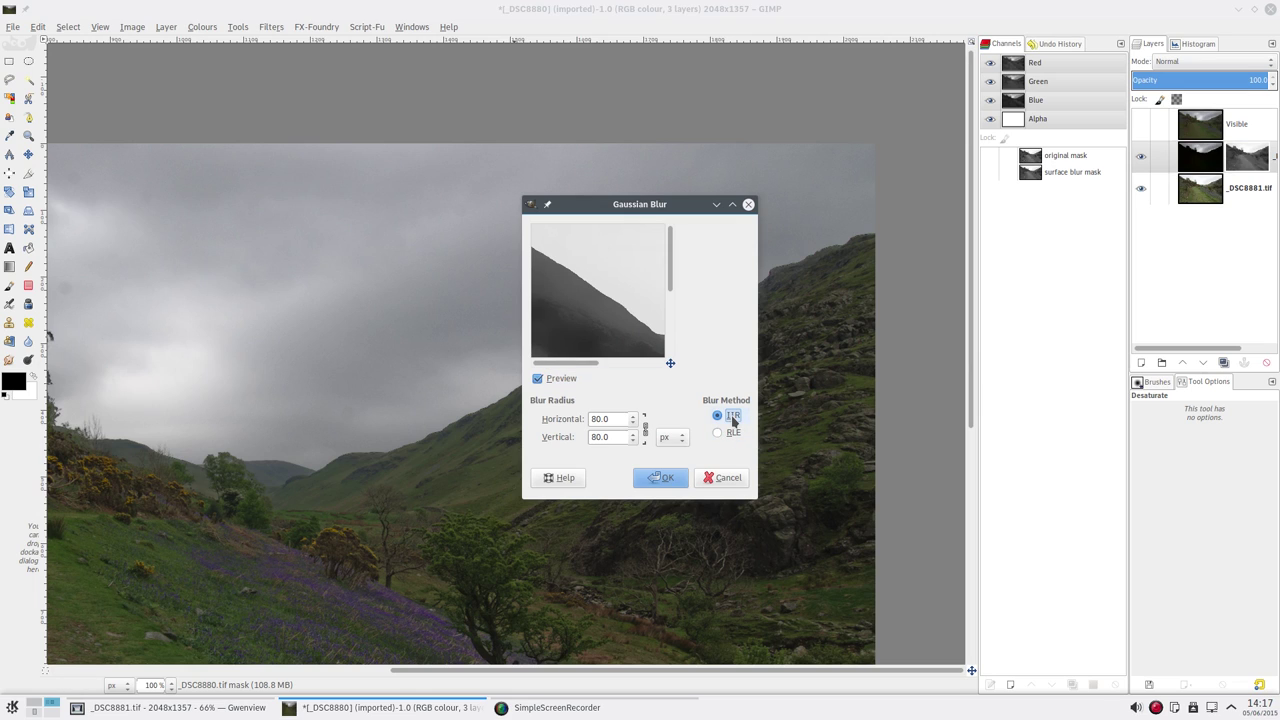
click(617, 419)
double_click(617, 419)
text(2)
click(645, 428)
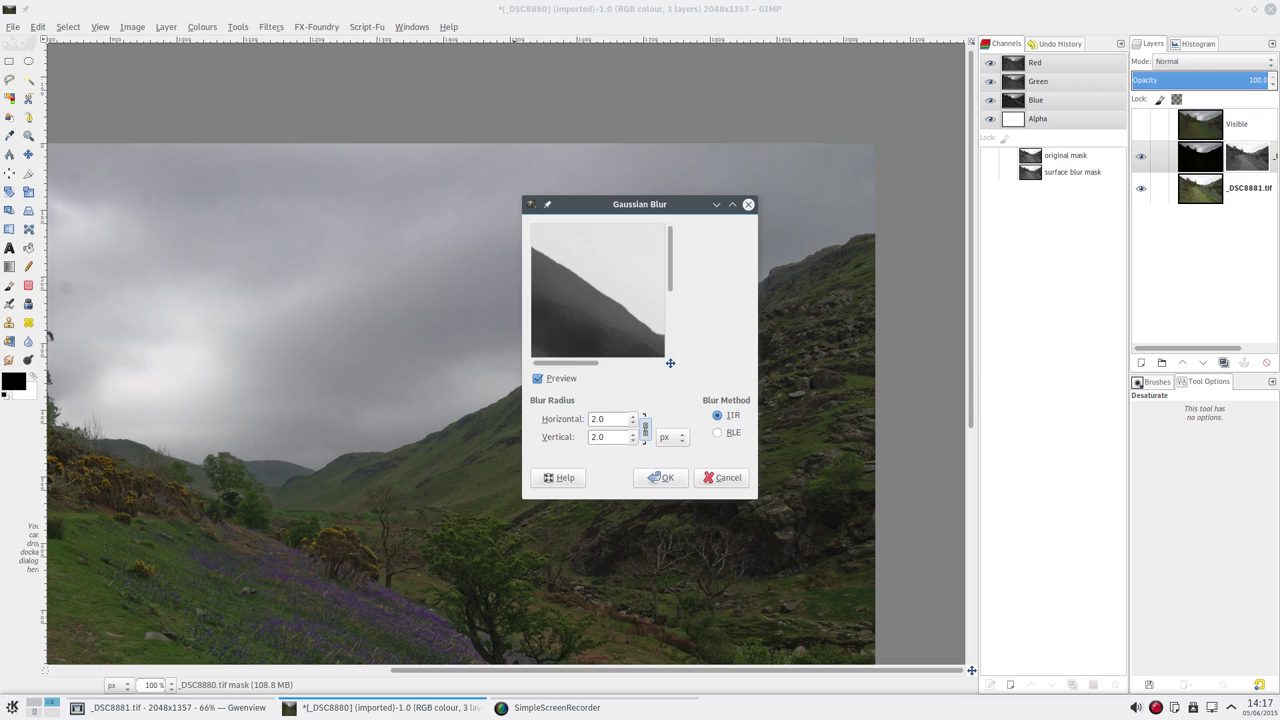
click(664, 478)
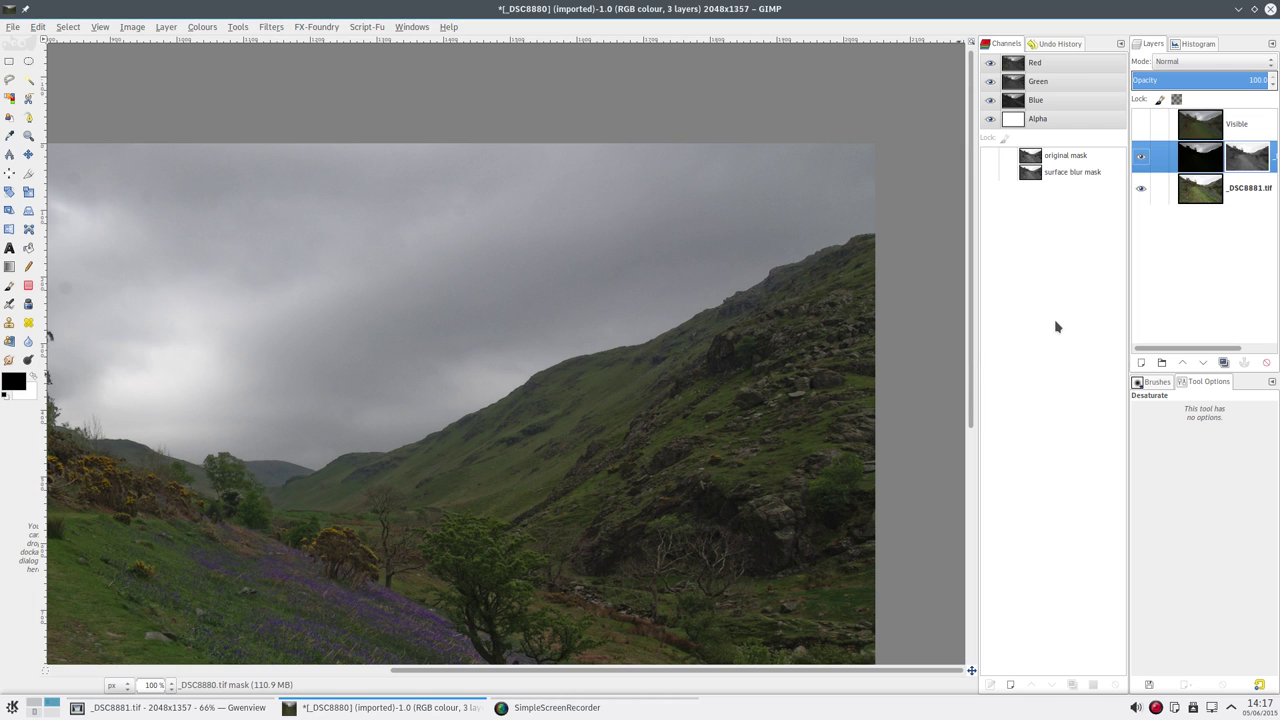
Reapply the radius-2 Gaussian blur to the mask and zoom out to the whole photo.
click(272, 27)
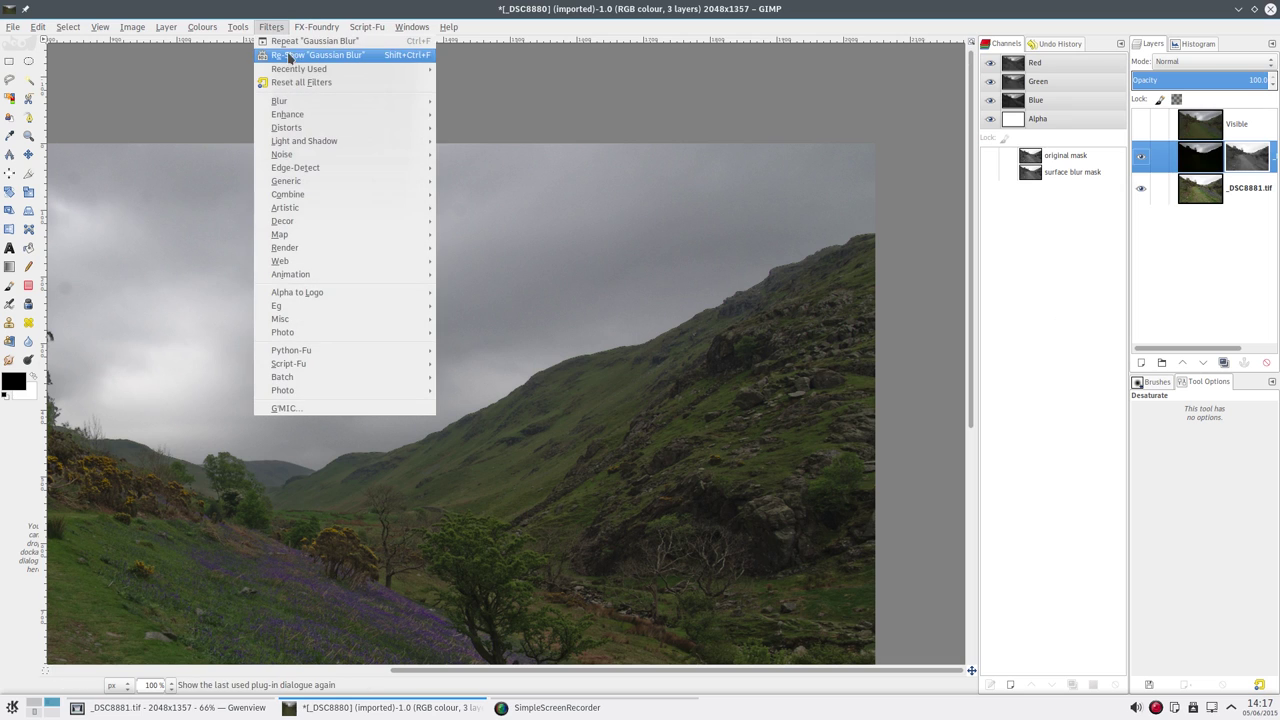
click(288, 57)
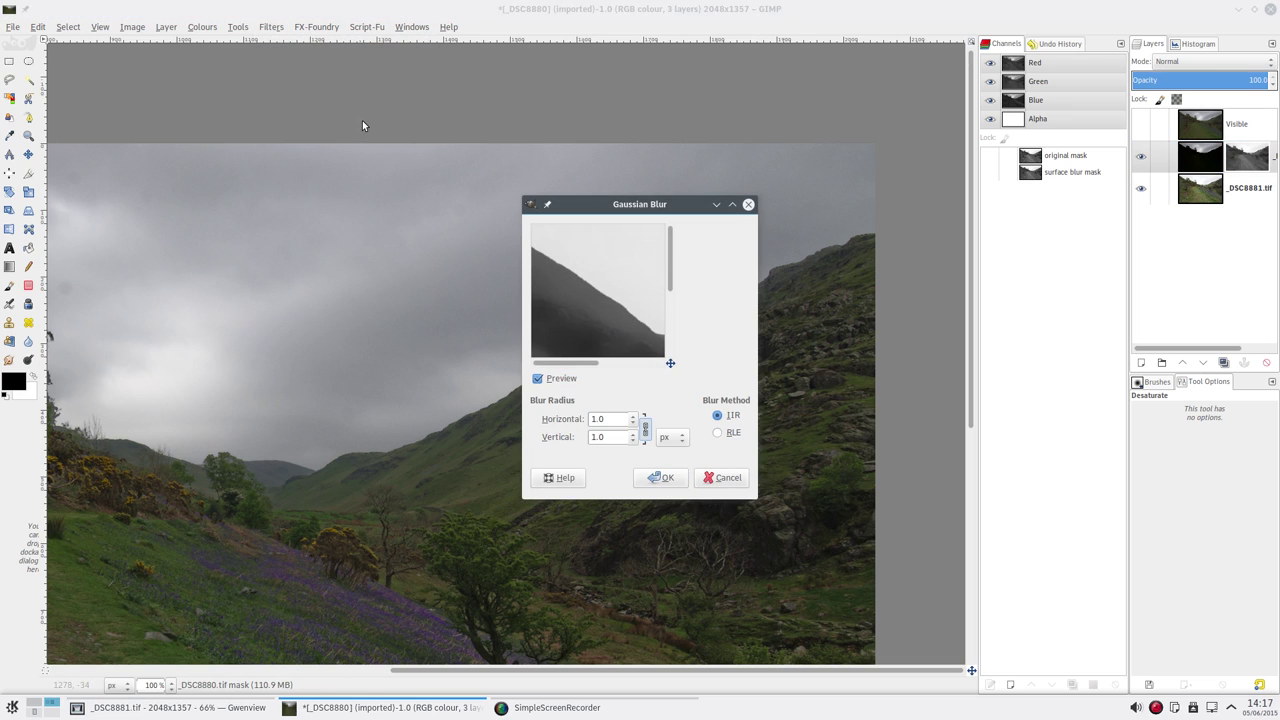
click(661, 479)
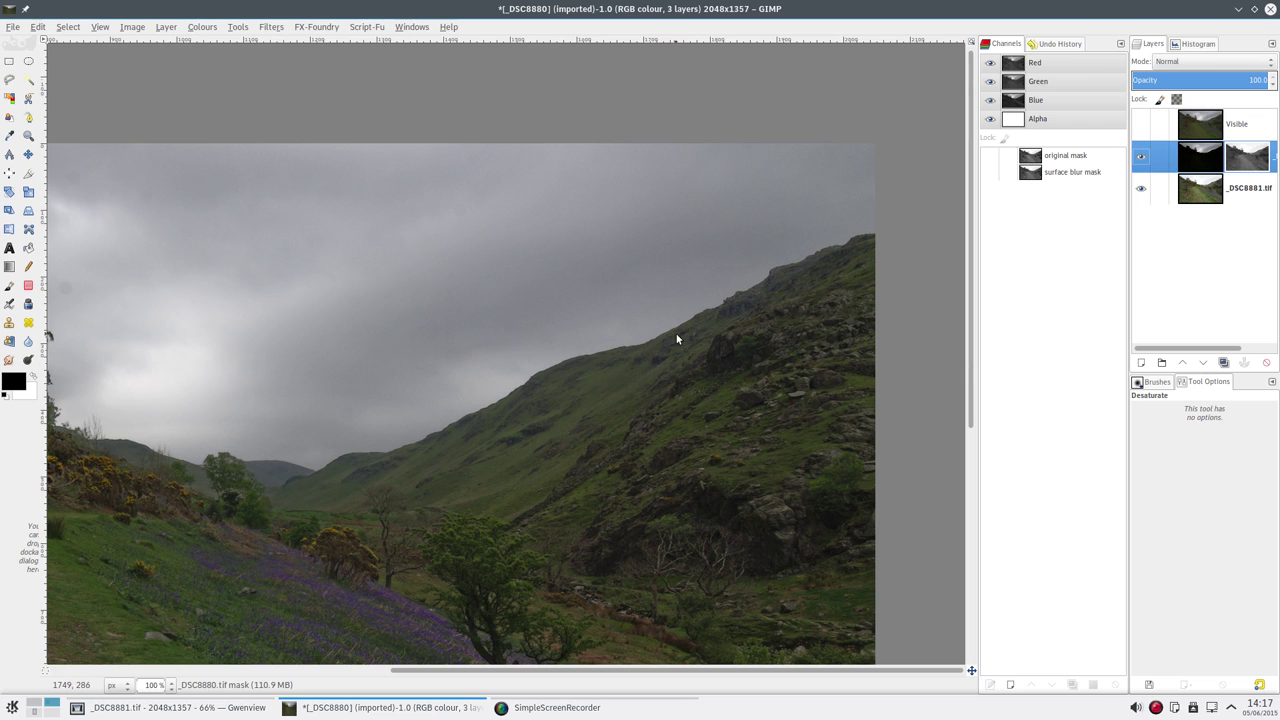
ctrl+scroll(639, 346, up, 2)
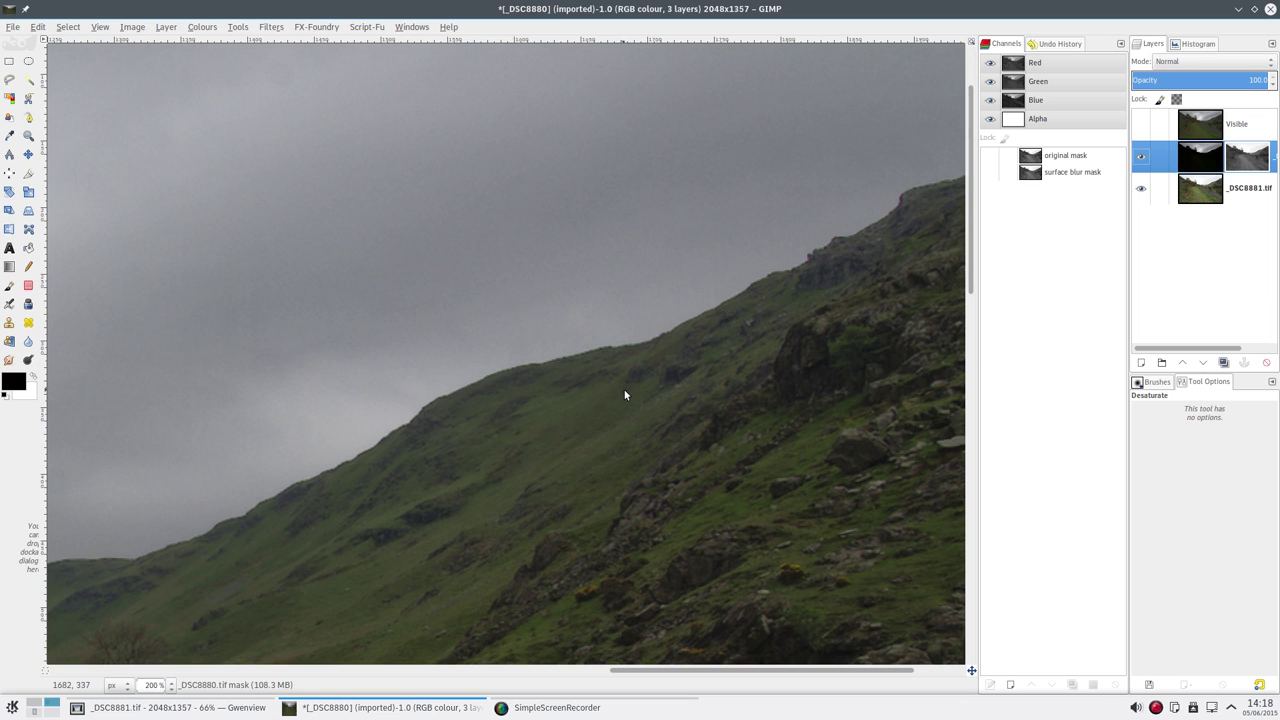
key(minus)
key(minus)
key(minus)
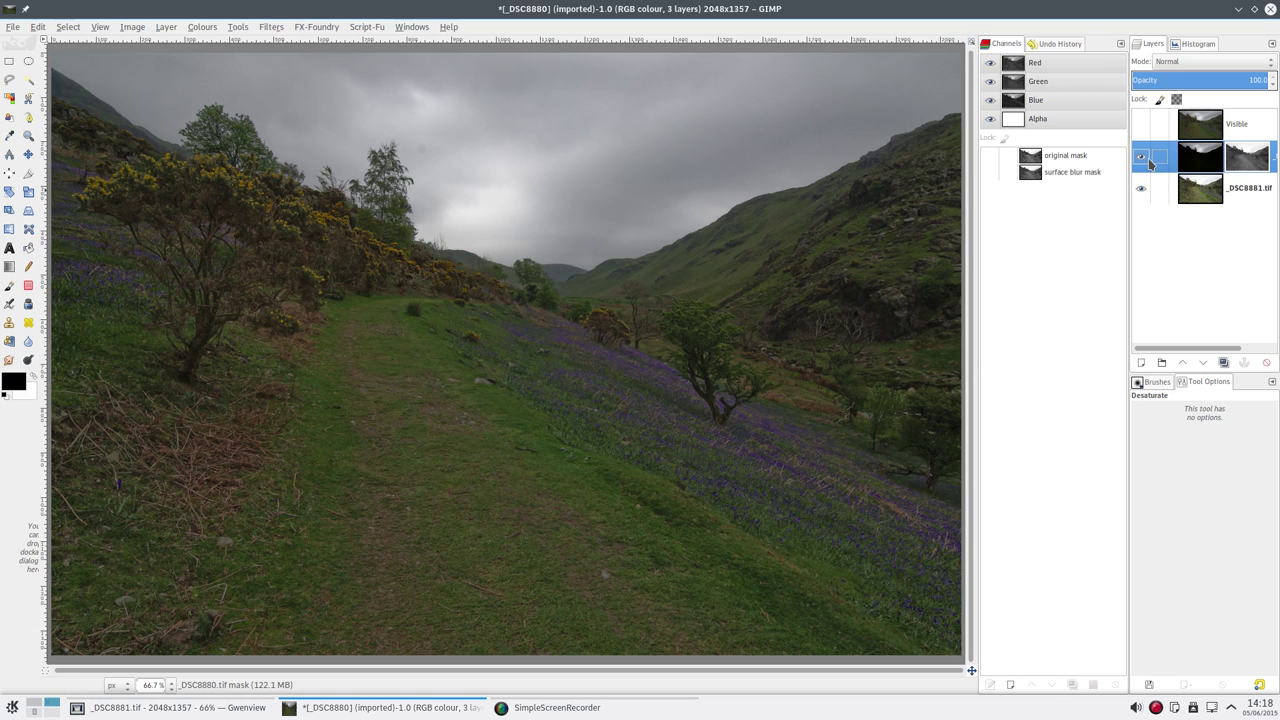
Compare exposures by disabling the mask, toggling the dark and Visible layers, and viewing the mask alone.
ctrl+click(1247, 156)
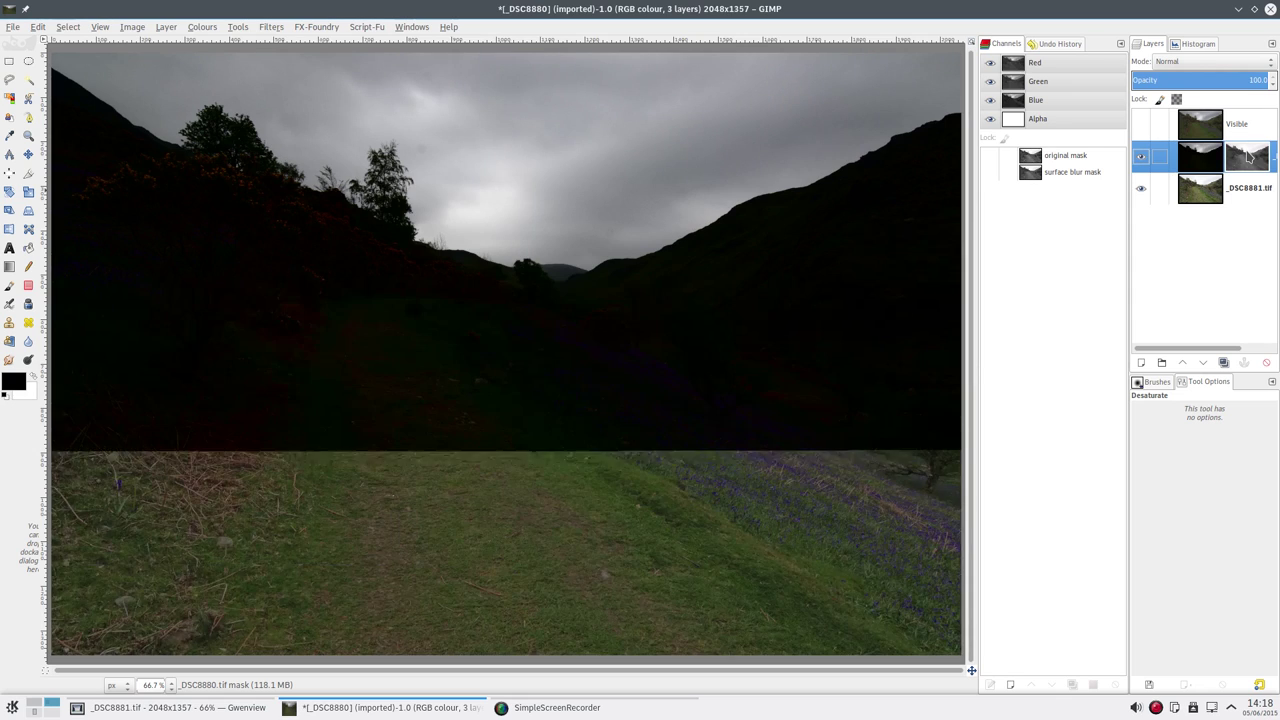
click(1140, 157)
click(1150, 188)
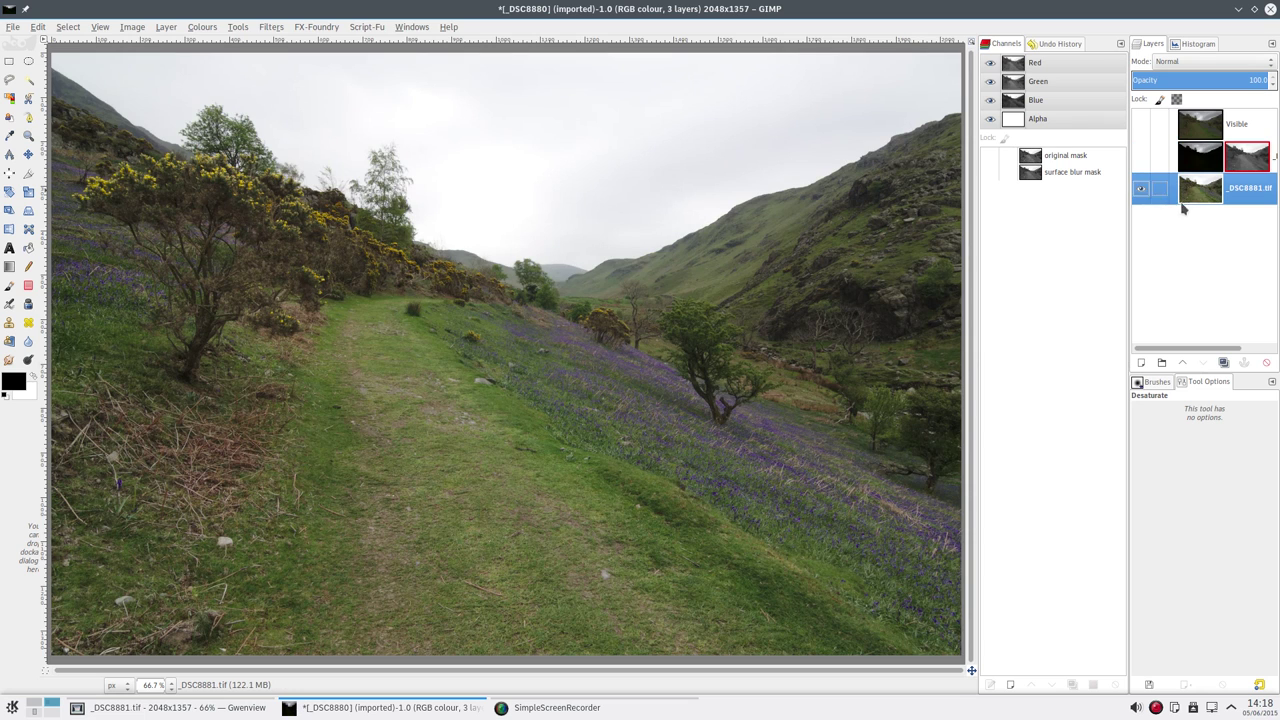
click(1141, 158)
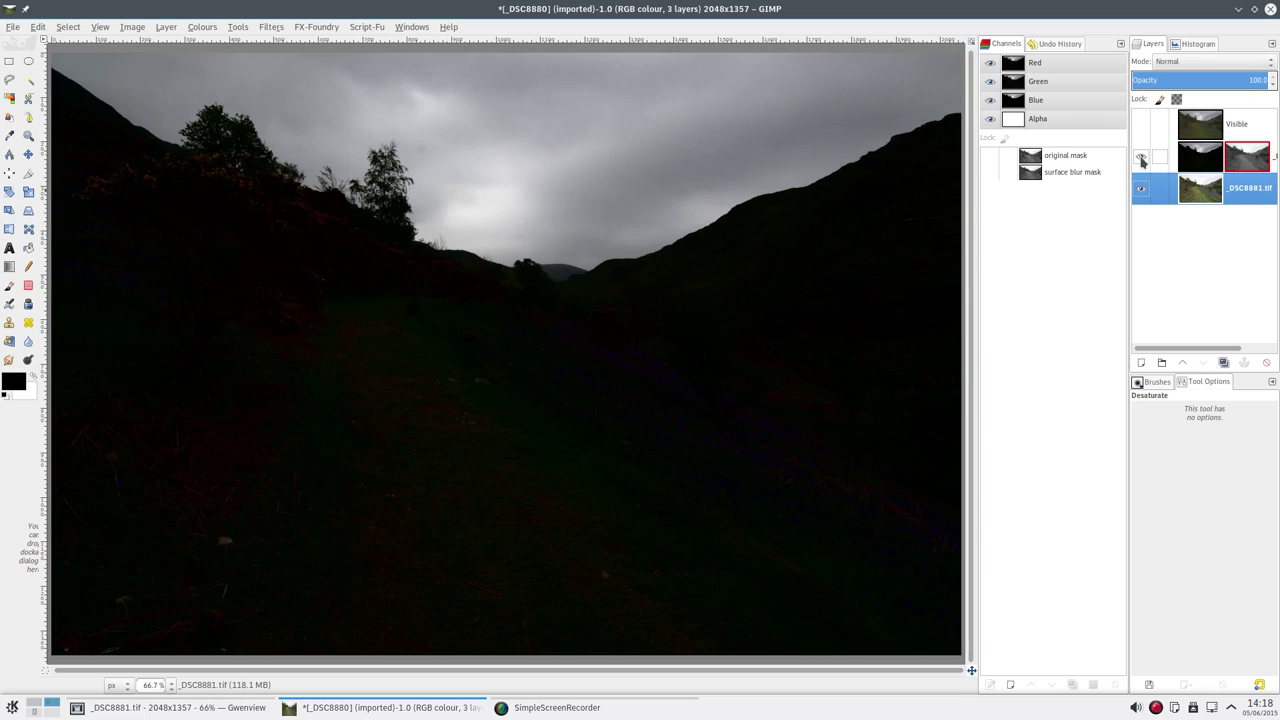
click(1141, 125)
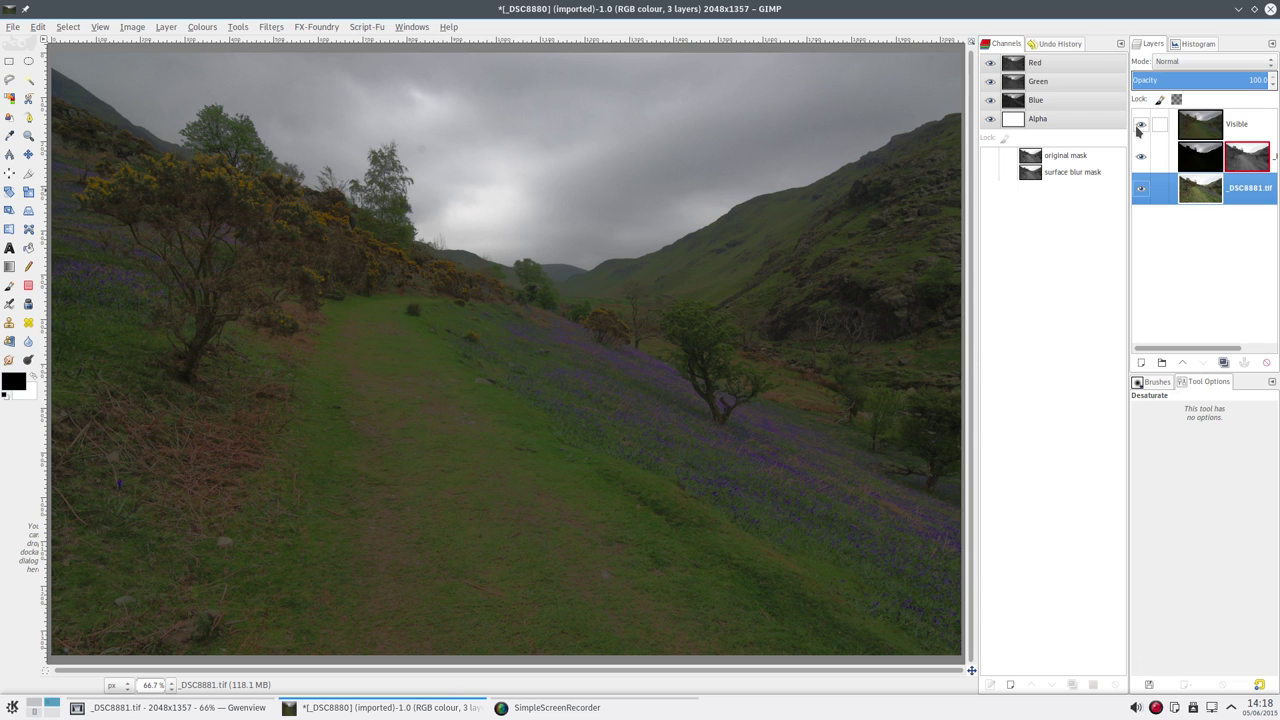
click(1140, 125)
alt+click(1236, 160)
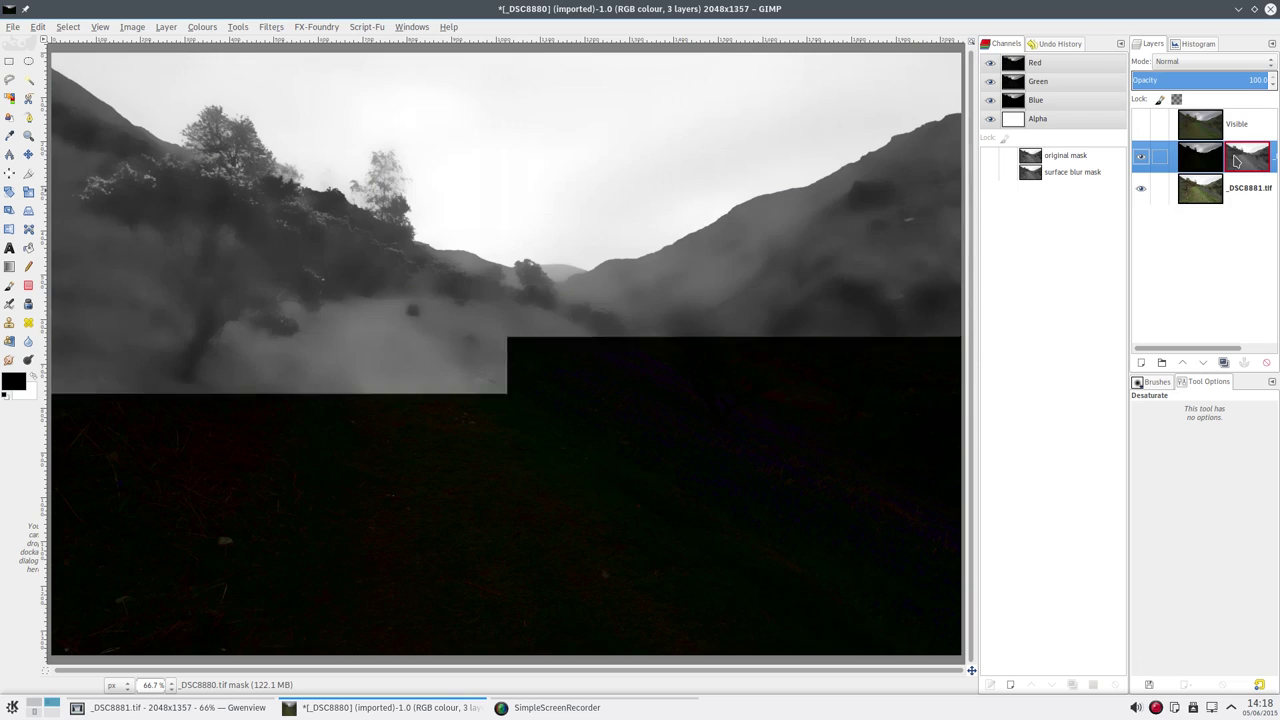
alt+click(1236, 160)
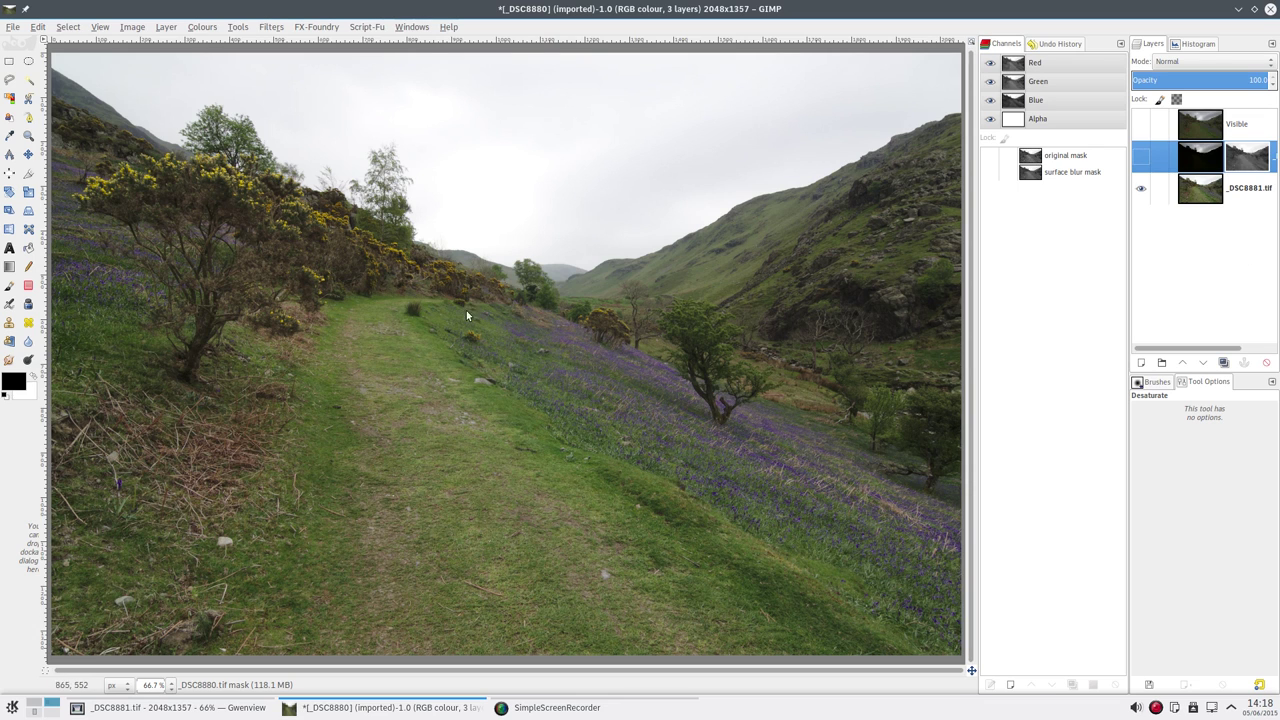
Show the masked dark layer and compare it at 100% by toggling it with undo/redo.
click(1141, 156)
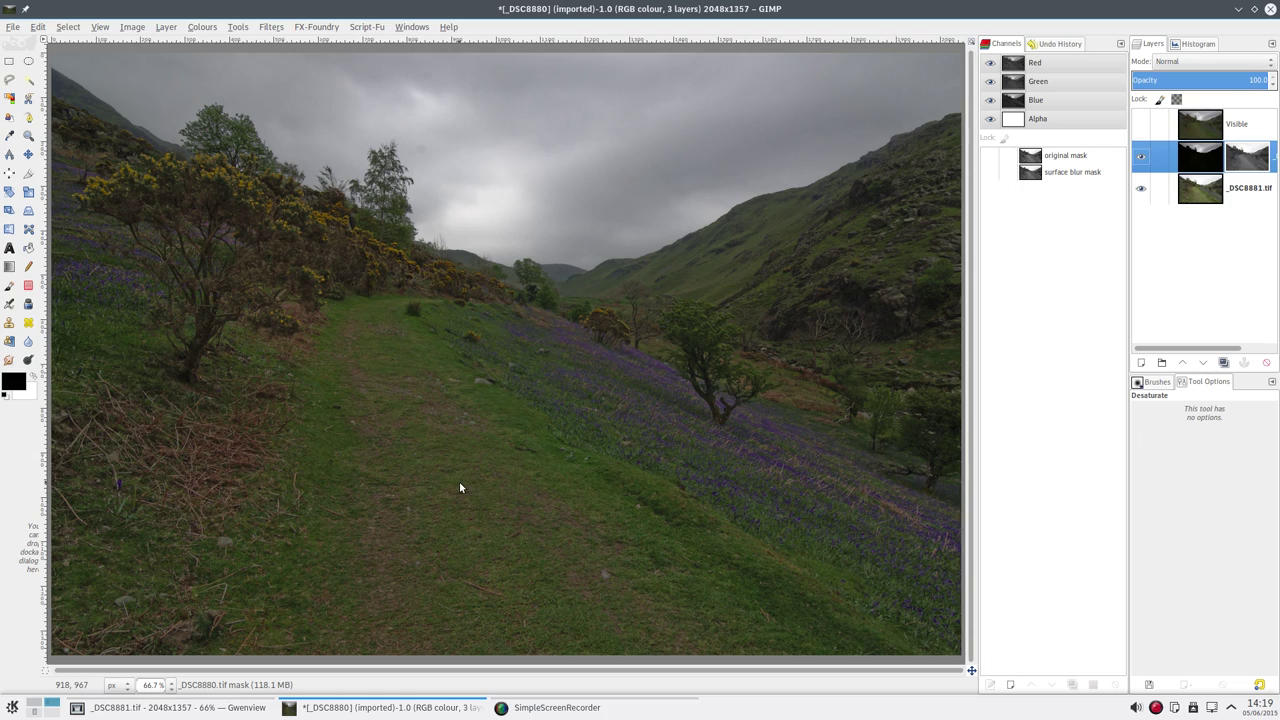
key(1)
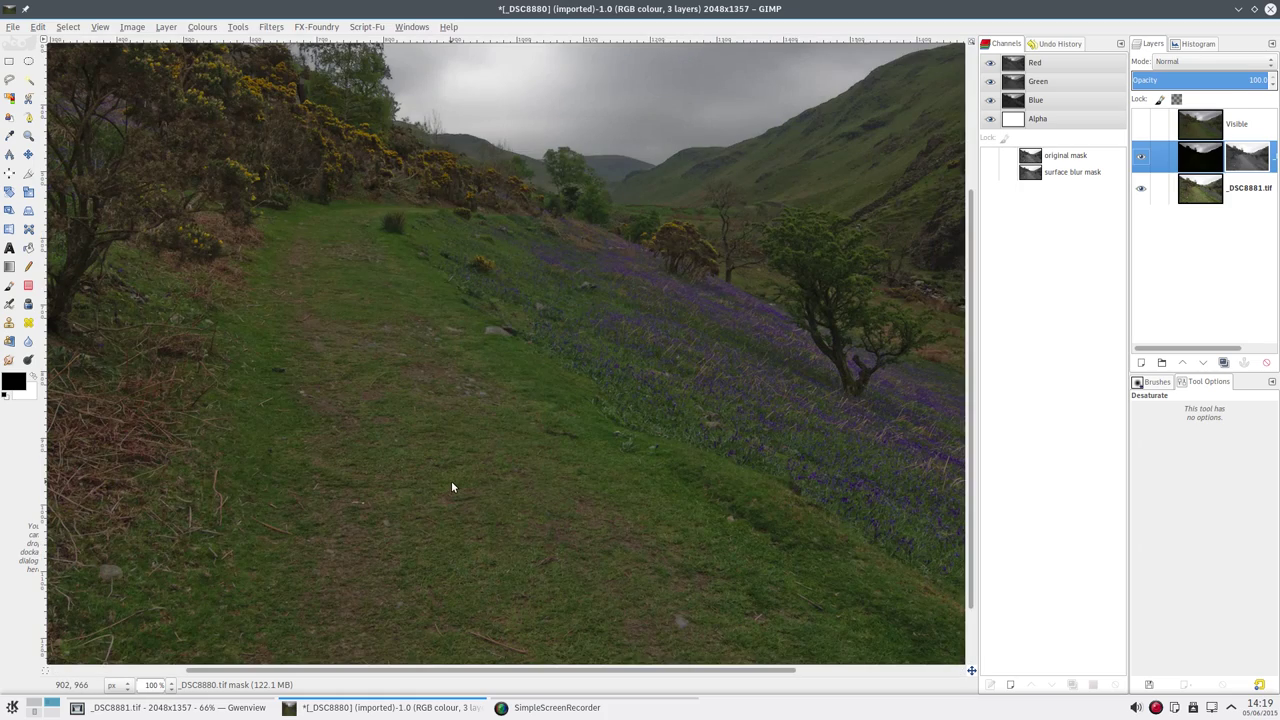
key(ctrl+z)
key(ctrl+y)
key(ctrl+z)
key(ctrl+y)
key(minus)
key(minus)
key(plus)
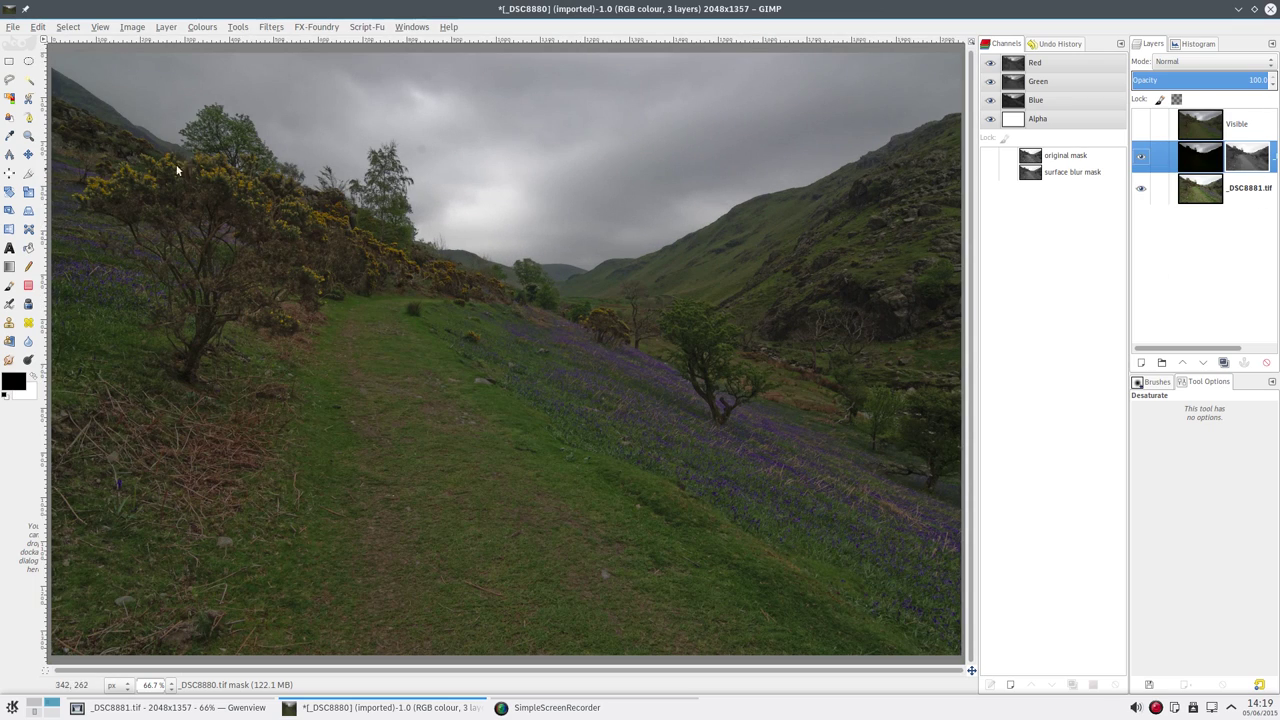
Set Free Select to Add mode, make the masked dark layer active, and hide it.
click(9, 80)
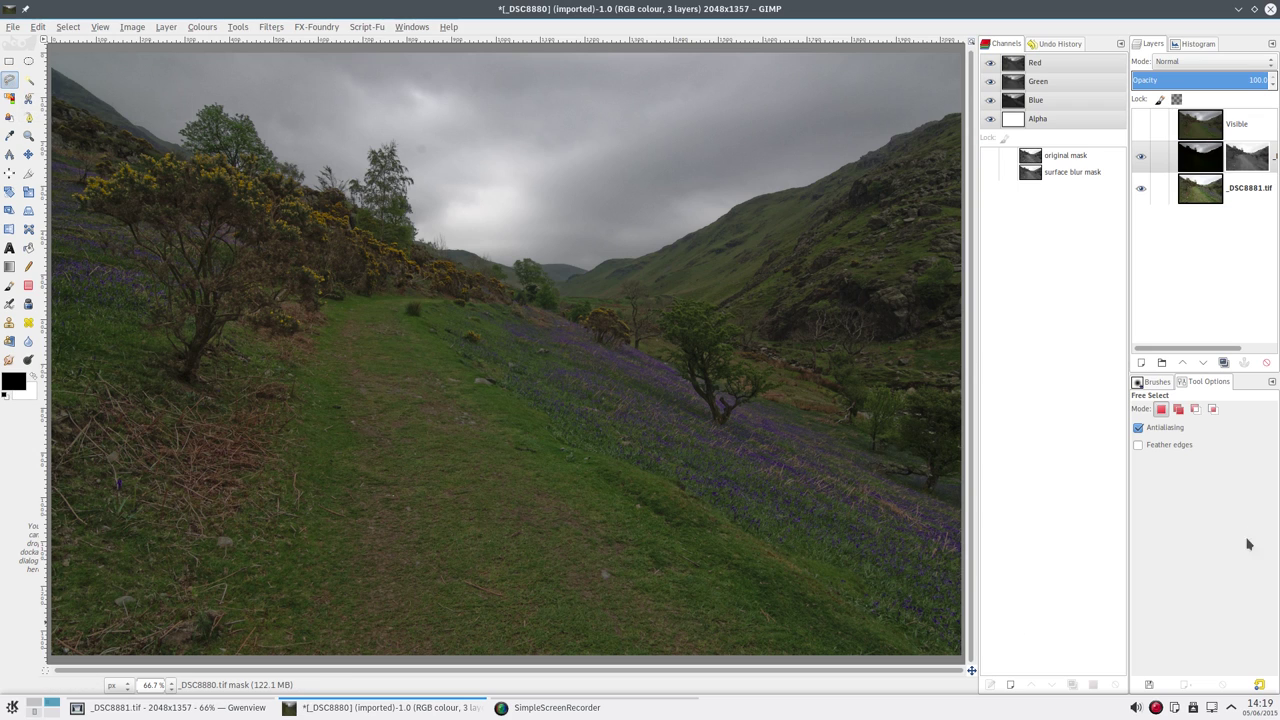
click(1180, 410)
click(1239, 163)
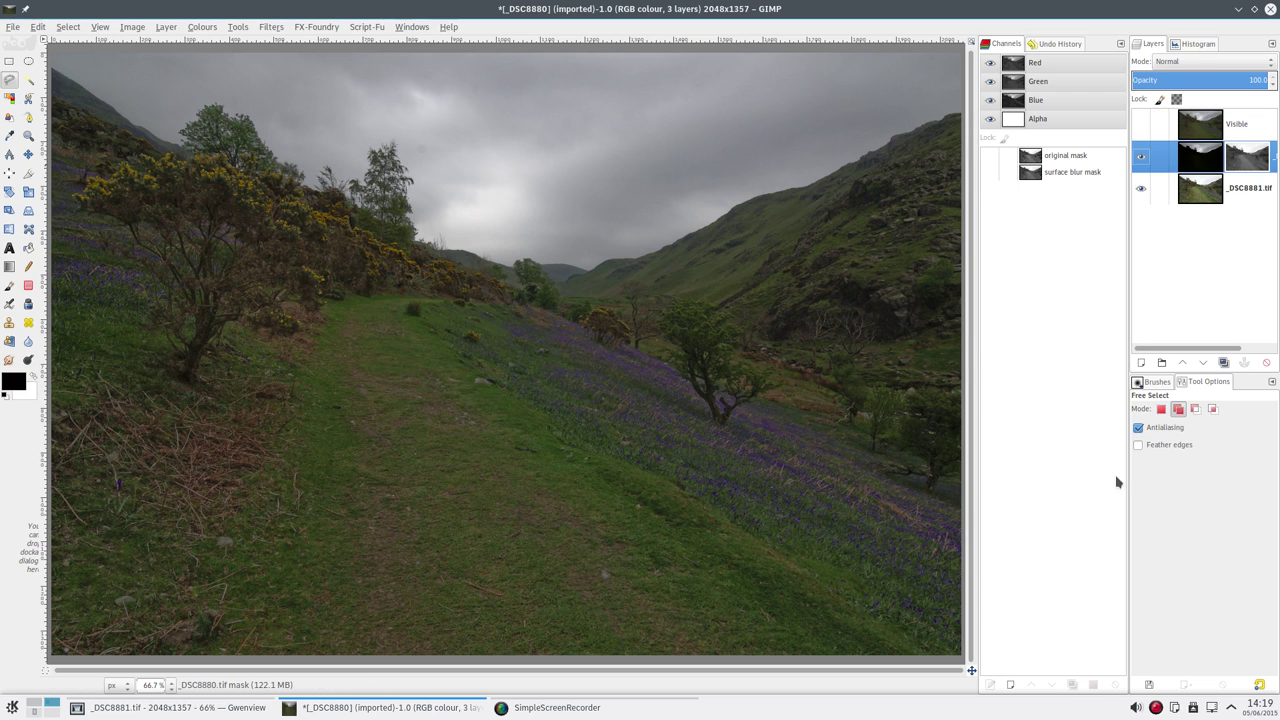
click(1141, 156)
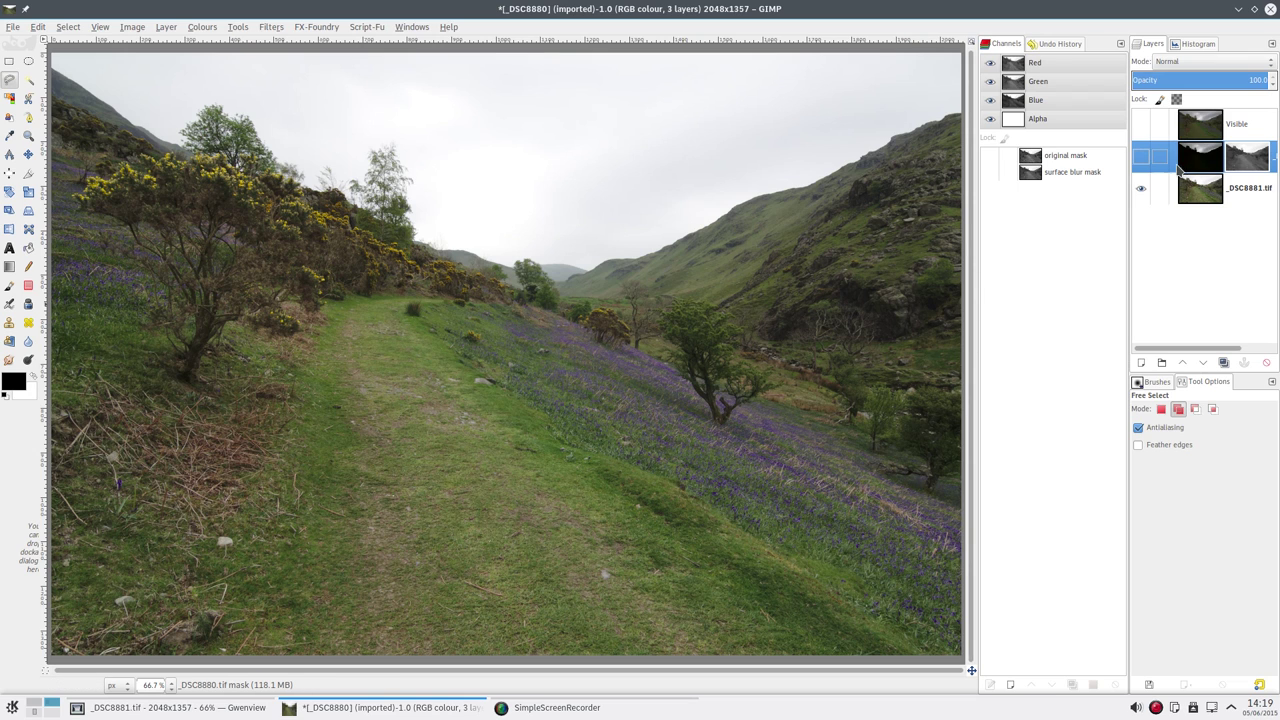
Trace a freehand selection along the left treeline and right ridge, enclosing the land below the skyline.
click(1141, 156)
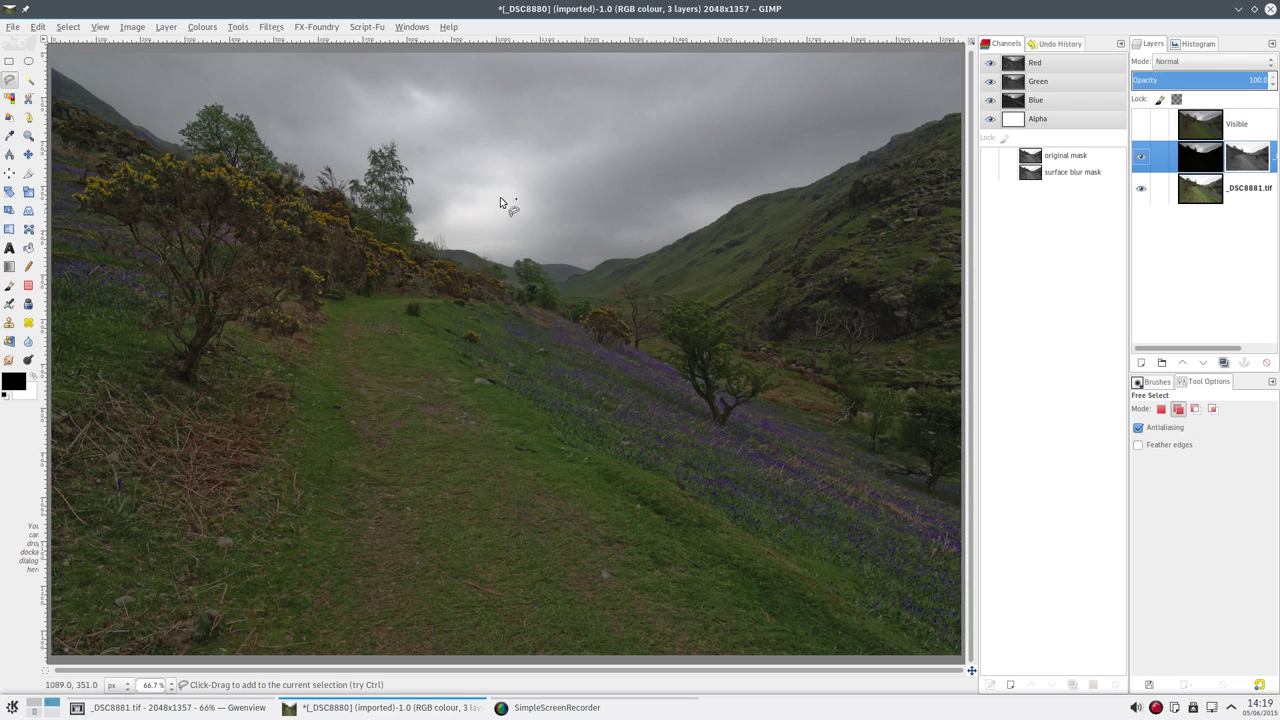
mouse_move(53, 84)
mouse_down()
mouse_move(161, 170)
mouse_move(220, 172)
mouse_move(272, 195)
mouse_up()
drag(337, 225, 457, 277)
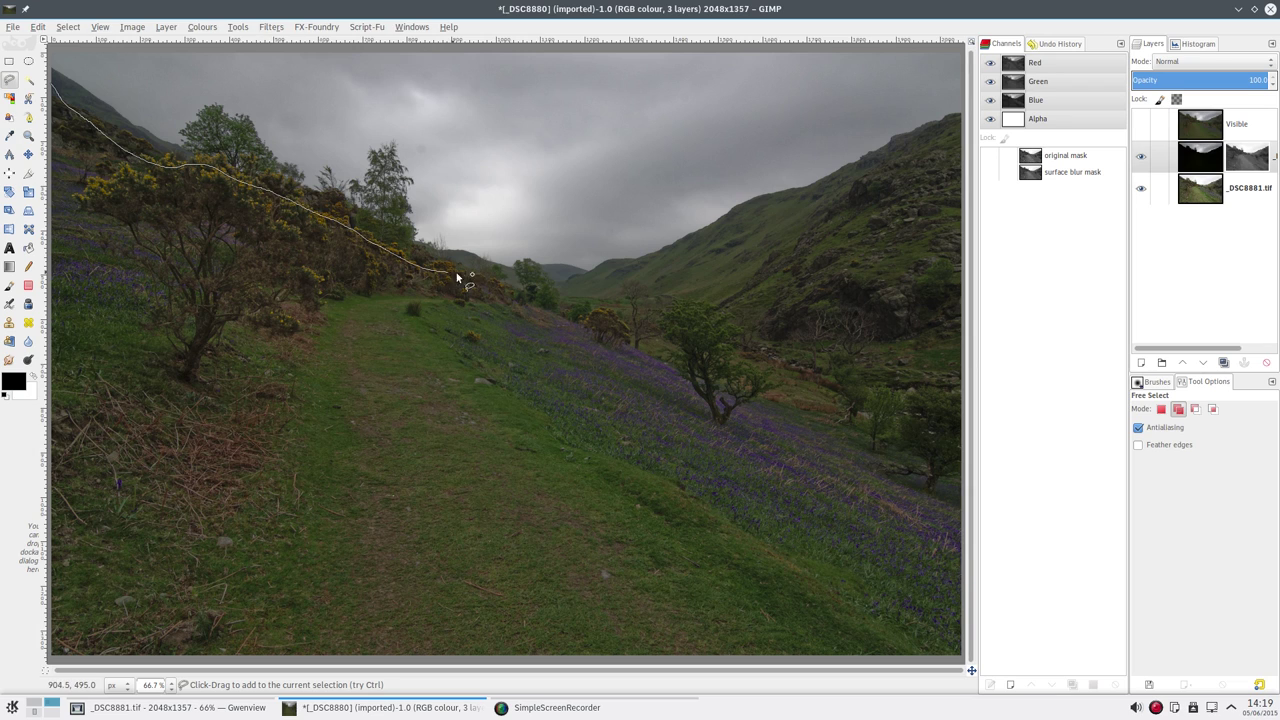
mouse_move(624, 280)
mouse_down()
mouse_move(677, 269)
mouse_move(753, 224)
mouse_move(827, 208)
mouse_move(972, 144)
mouse_move(1006, 642)
mouse_move(971, 677)
mouse_move(709, 692)
mouse_move(343, 676)
mouse_move(56, 686)
mouse_move(13, 645)
mouse_move(1, 498)
mouse_move(7, 297)
mouse_move(54, 86)
mouse_up()
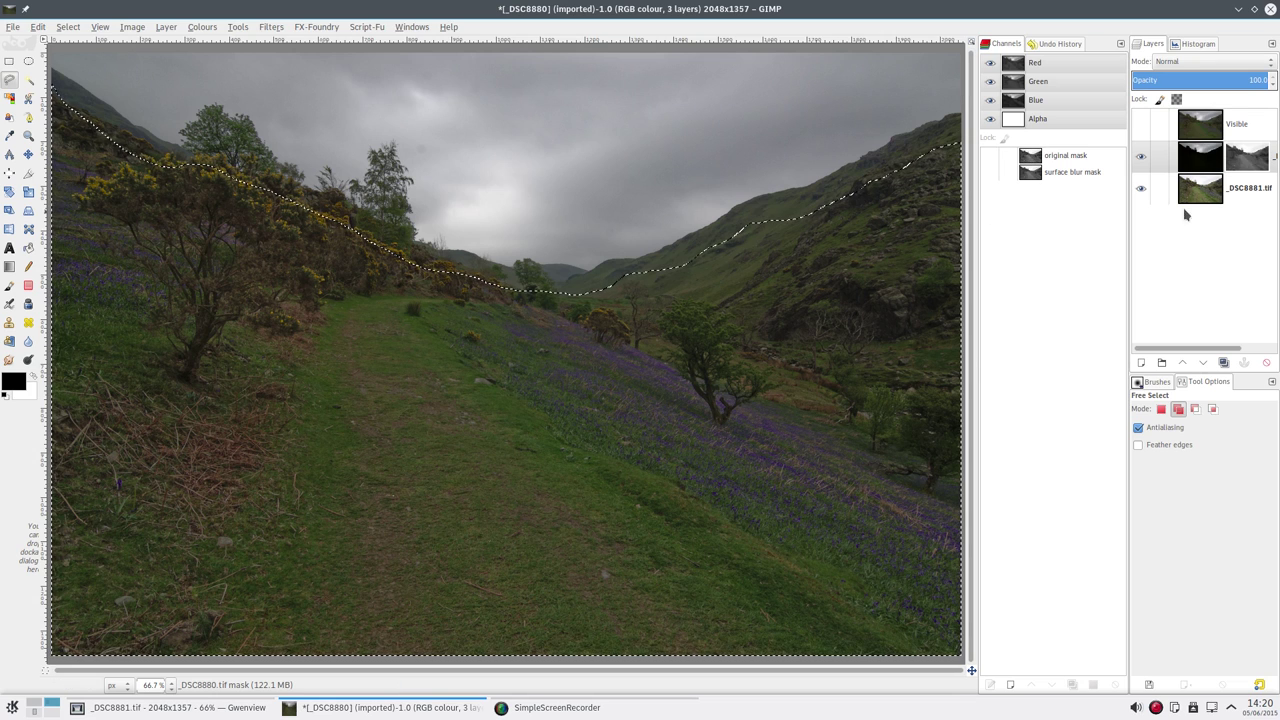
click(1248, 158)
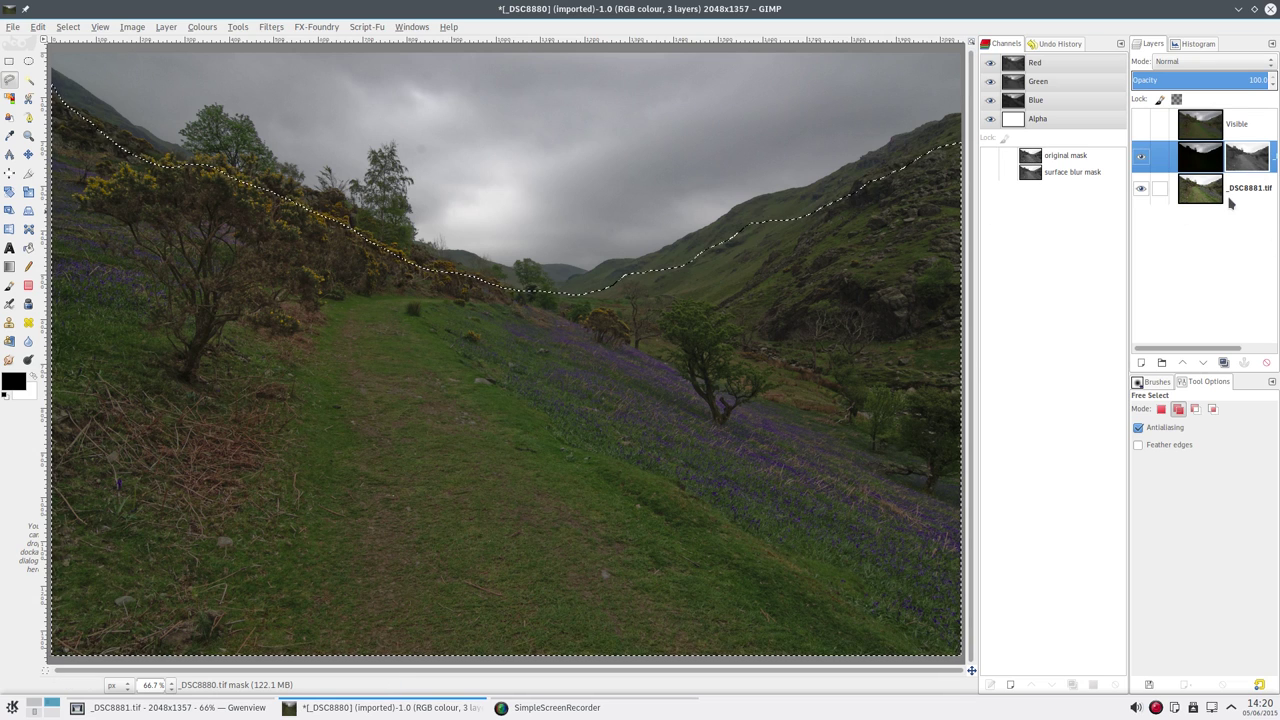
click(67, 27)
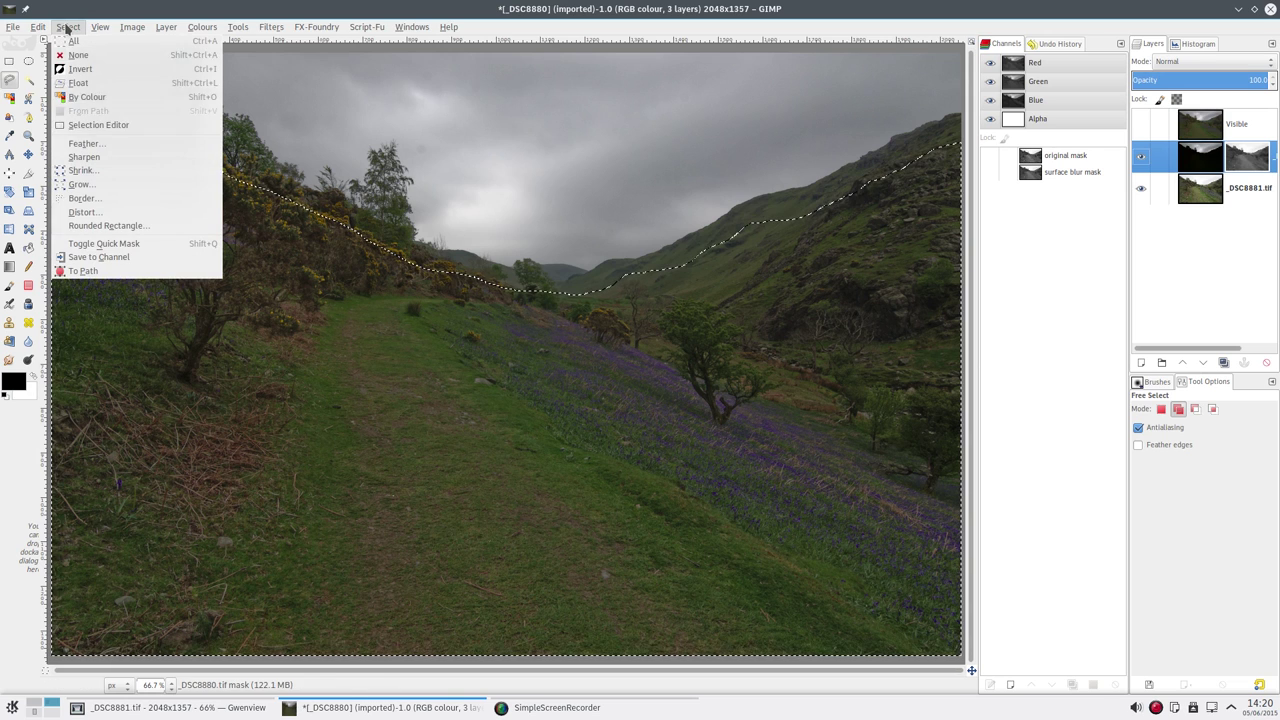
Feather the skyline selection by a large amount, 341.333 px.
click(85, 143)
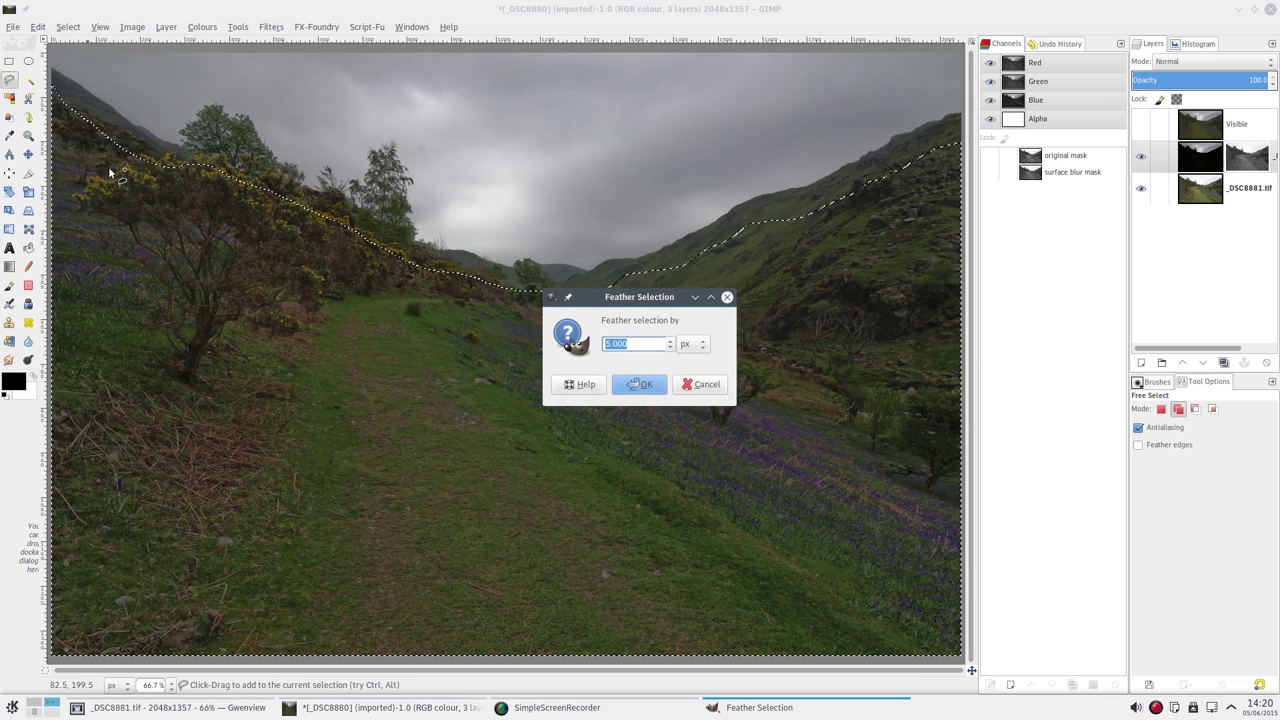
click(648, 344)
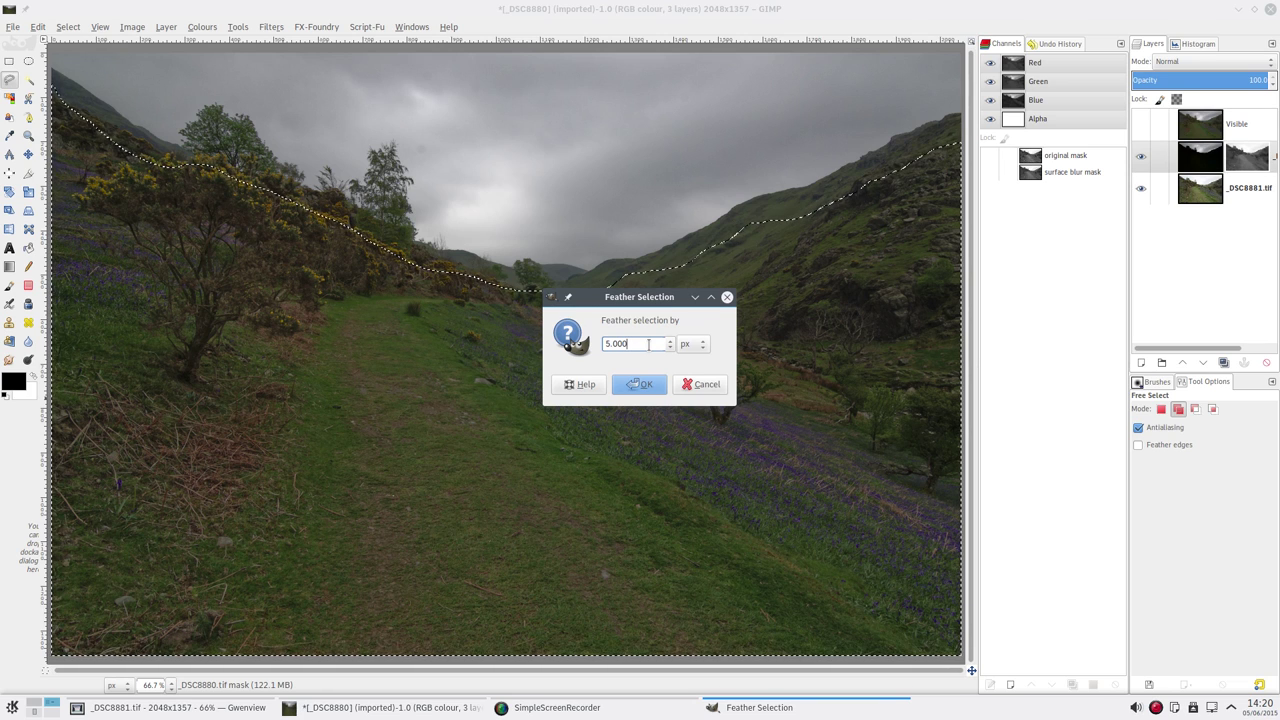
double_click(648, 344)
text(2048)
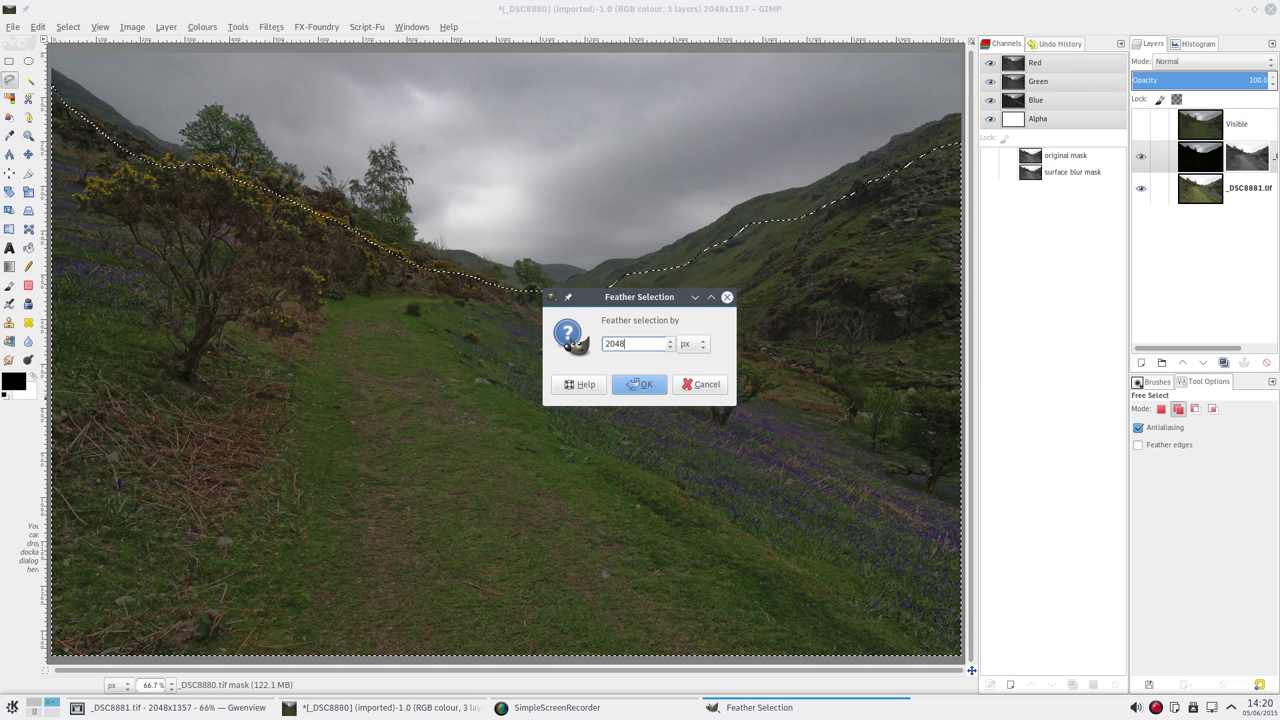
text(/)
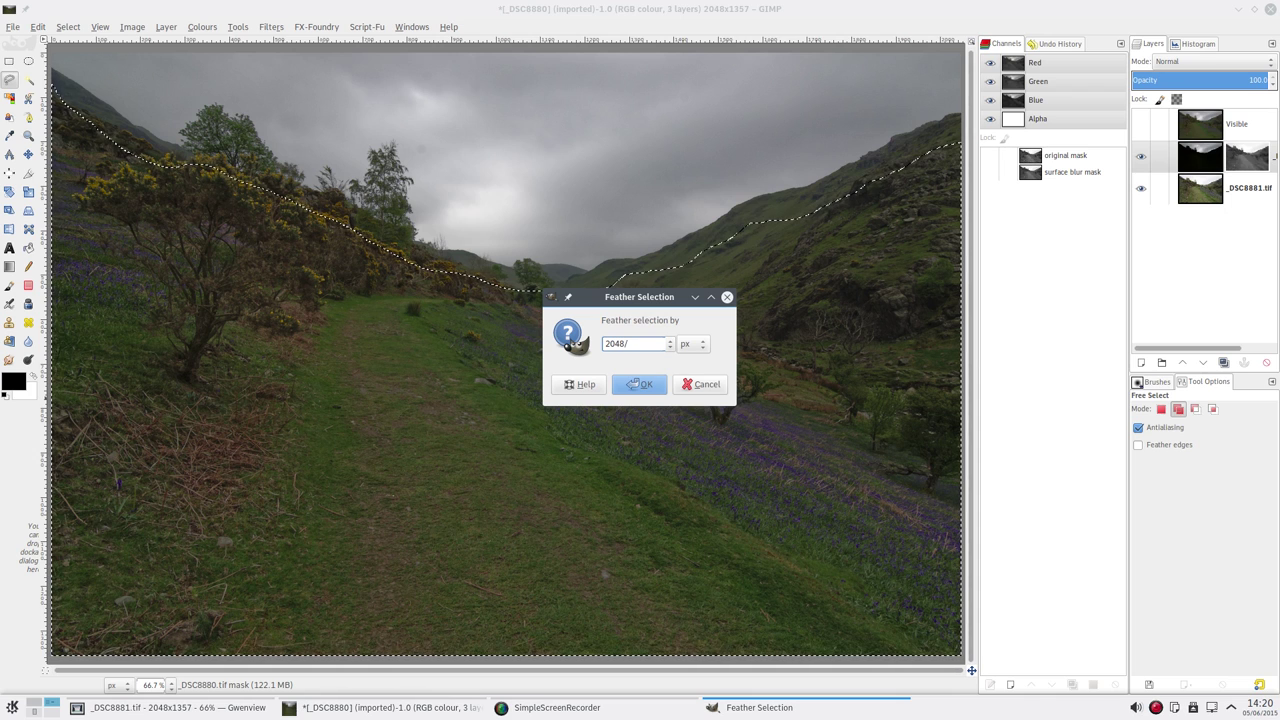
text(10)
key(Return)
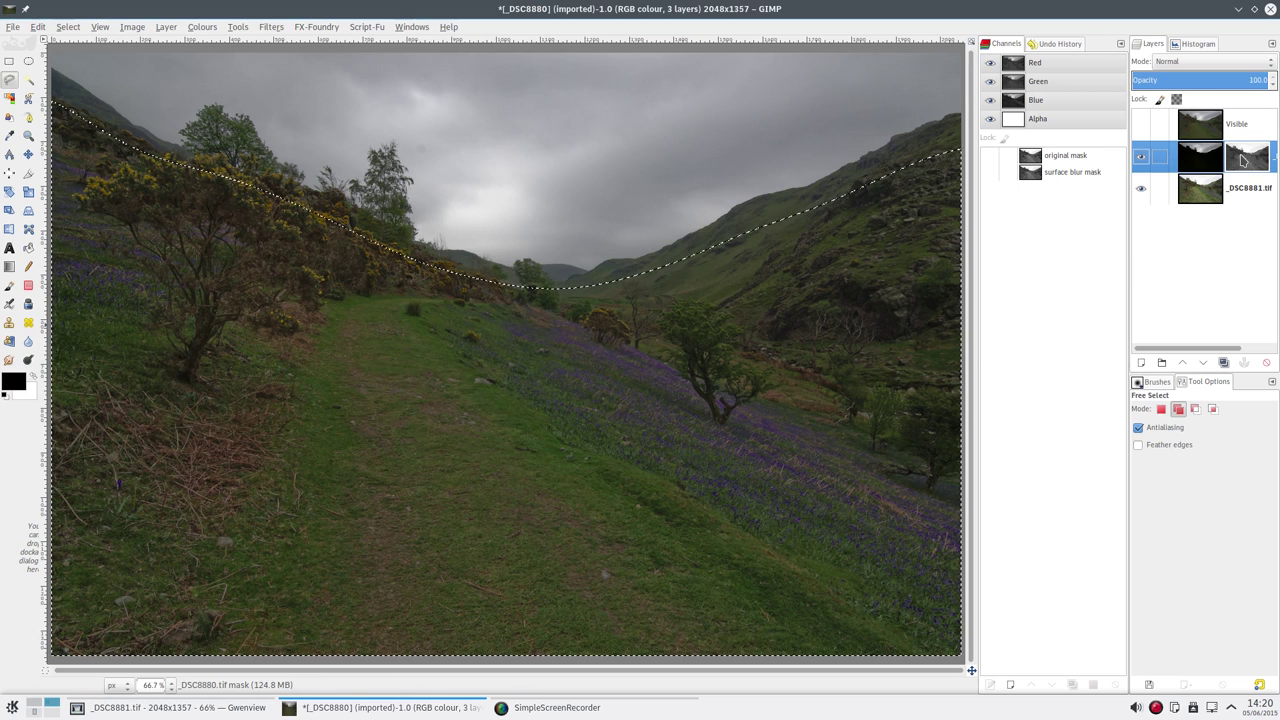
Show the darker middle exposure again after a quick comparison and pick the Bucket Fill tool.
click(1141, 156)
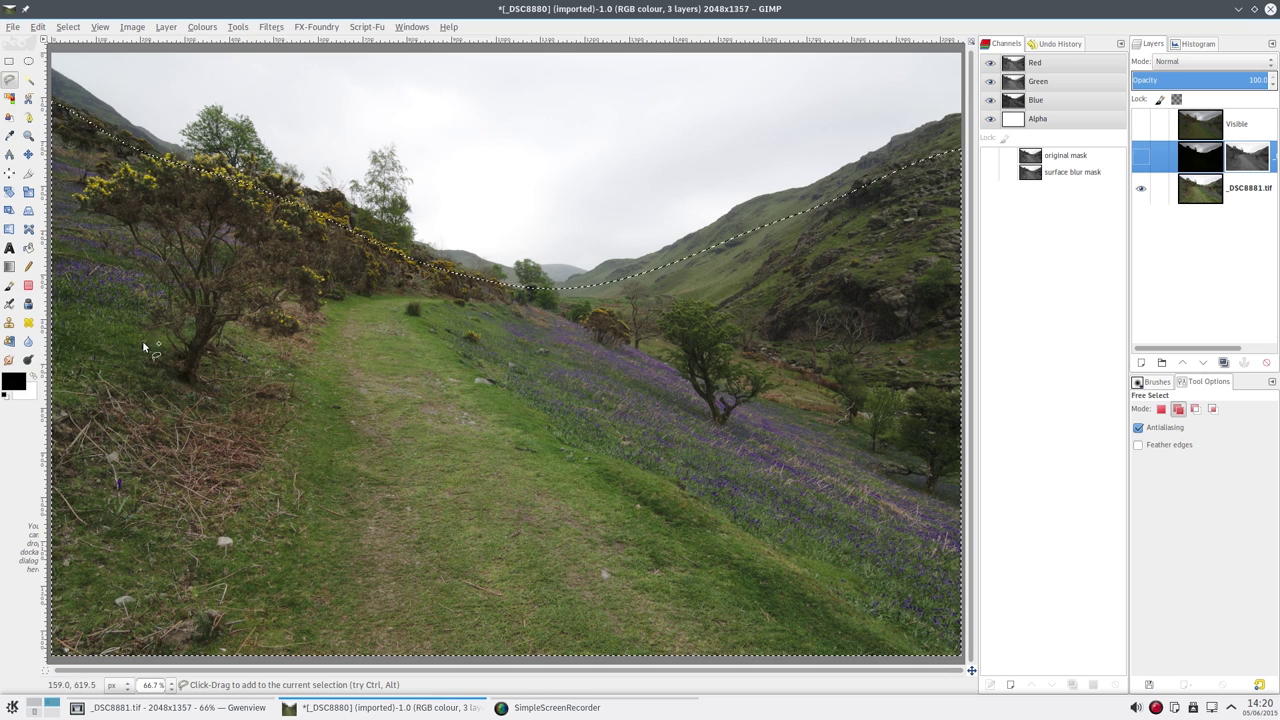
click(1141, 157)
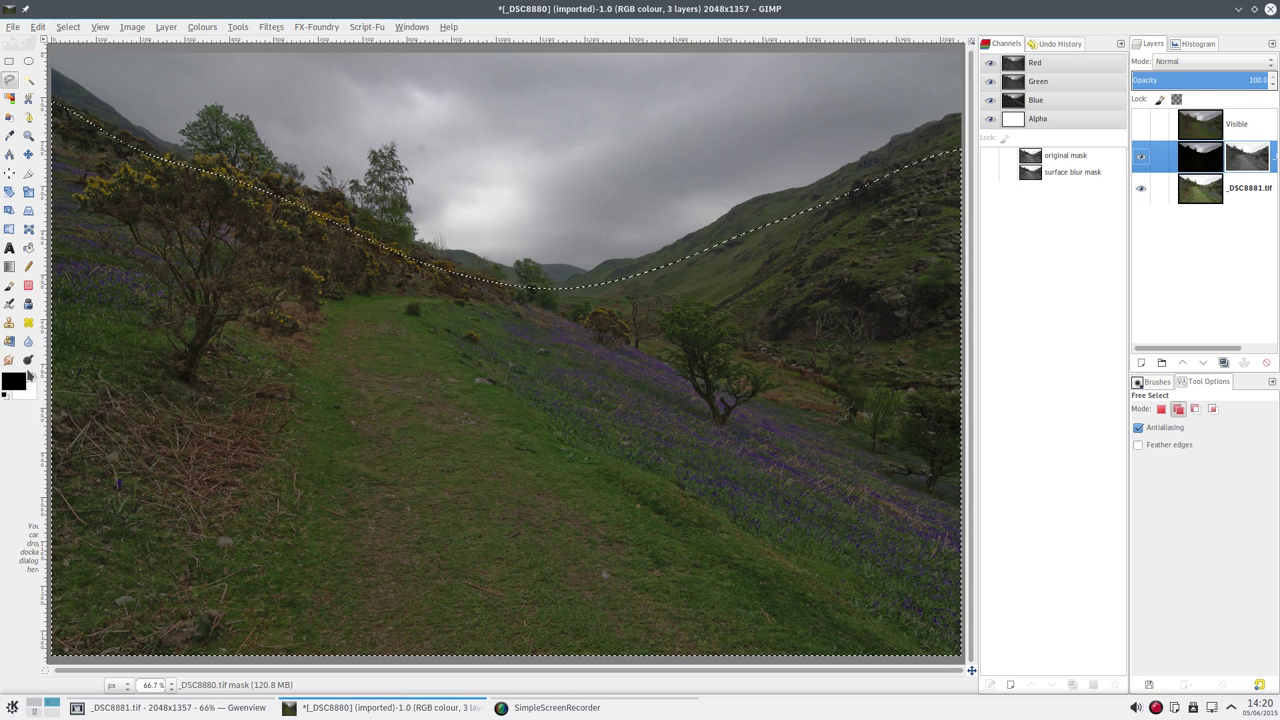
click(28, 252)
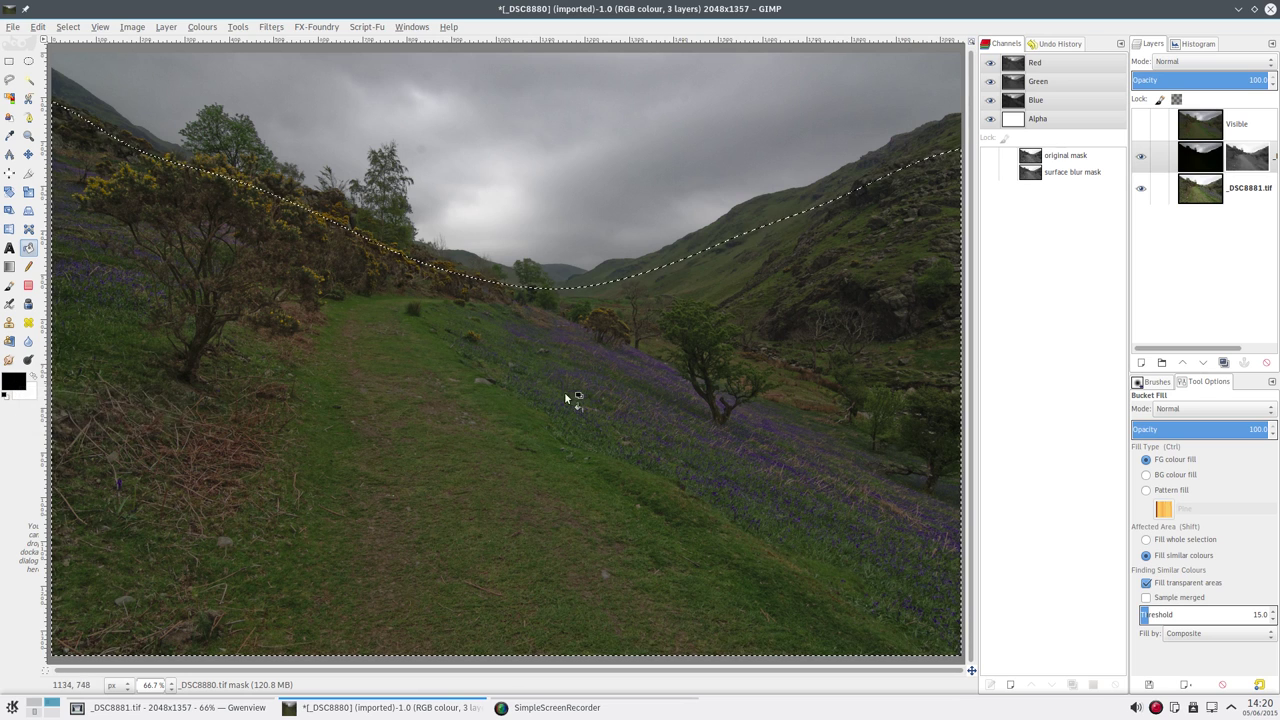
Bucket-fill the mask's landscape below the horizon with black, undo the stray fill, and deselect.
click(1168, 463)
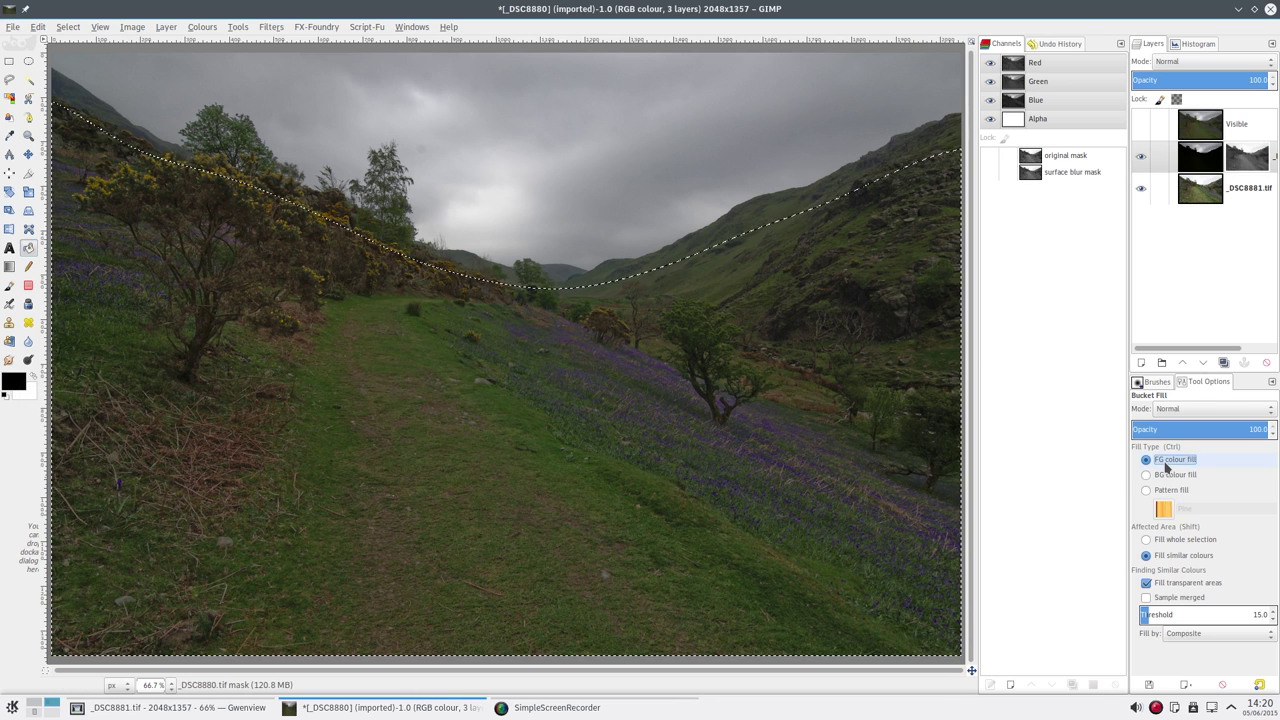
click(522, 393)
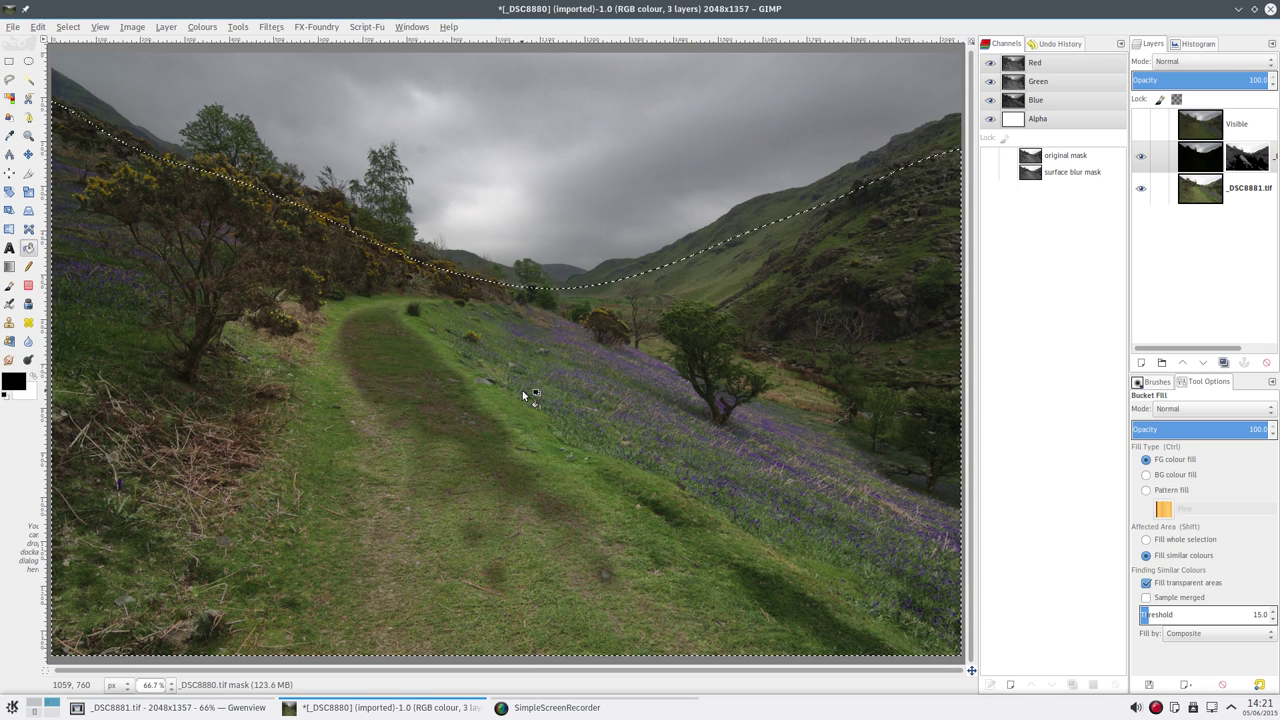
key(ctrl)
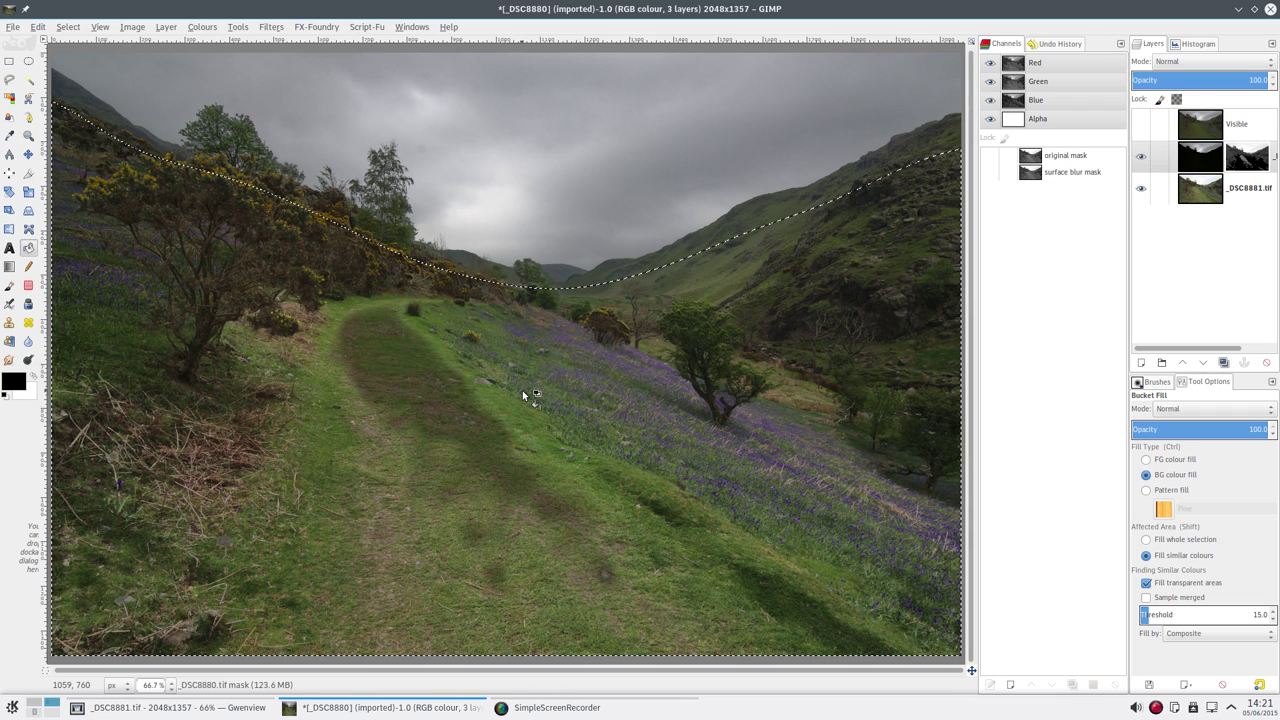
ctrl+click(522, 390)
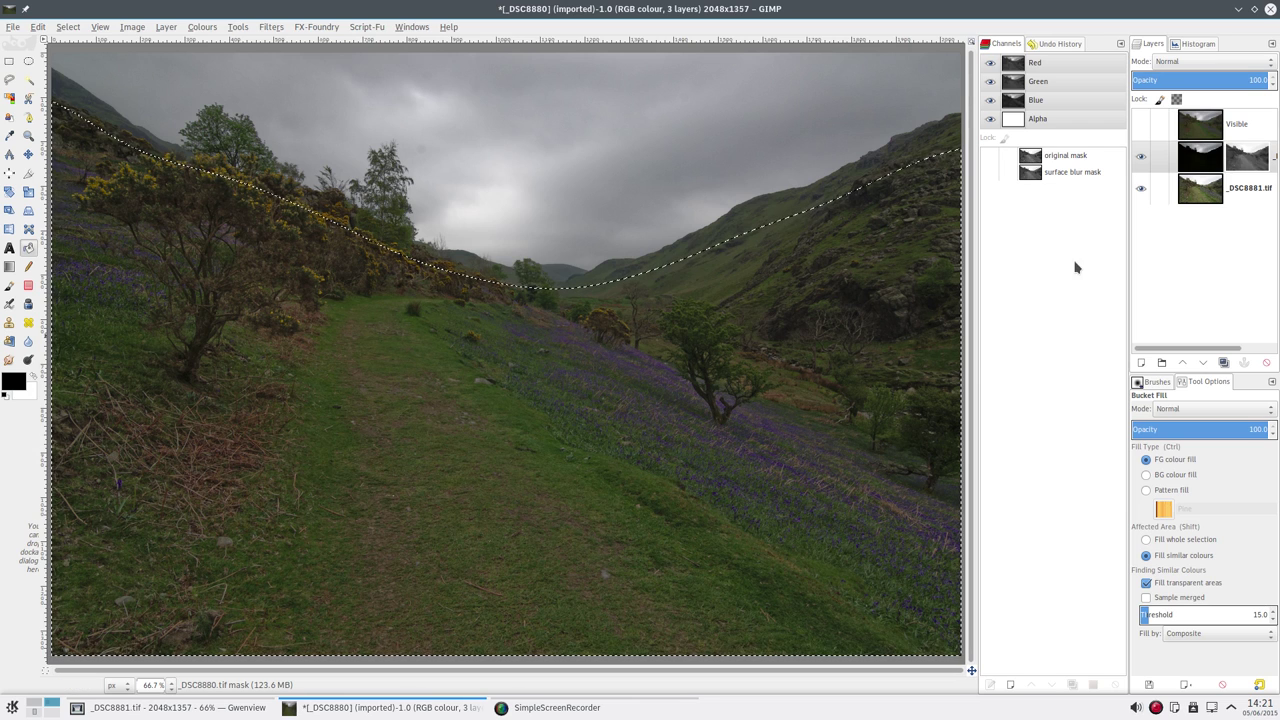
key(ctrl+z)
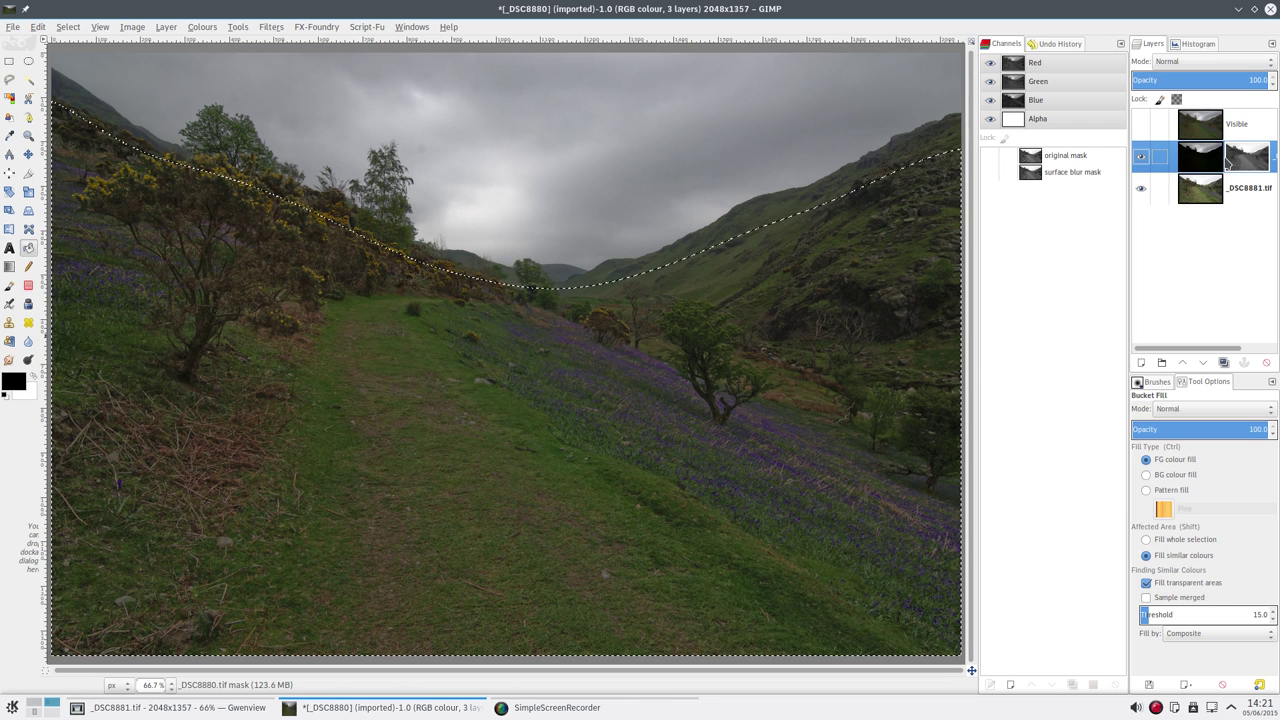
click(785, 363)
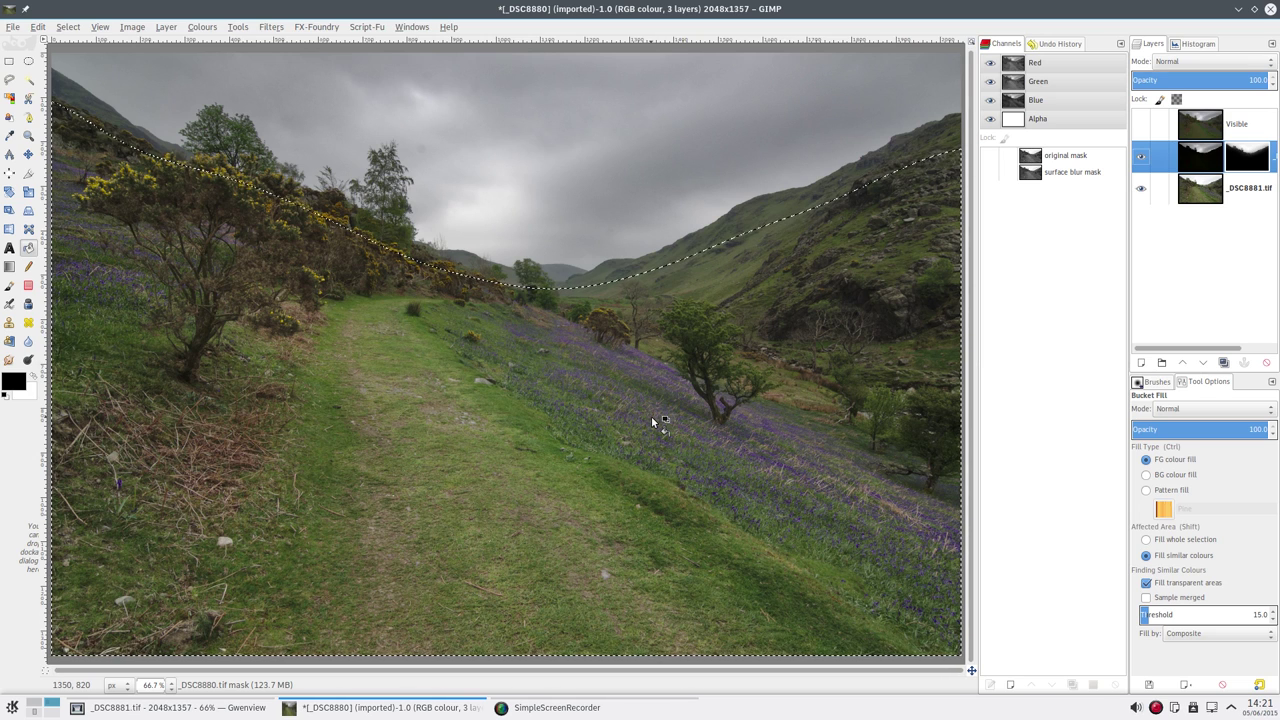
key(shift+ctrl+a)
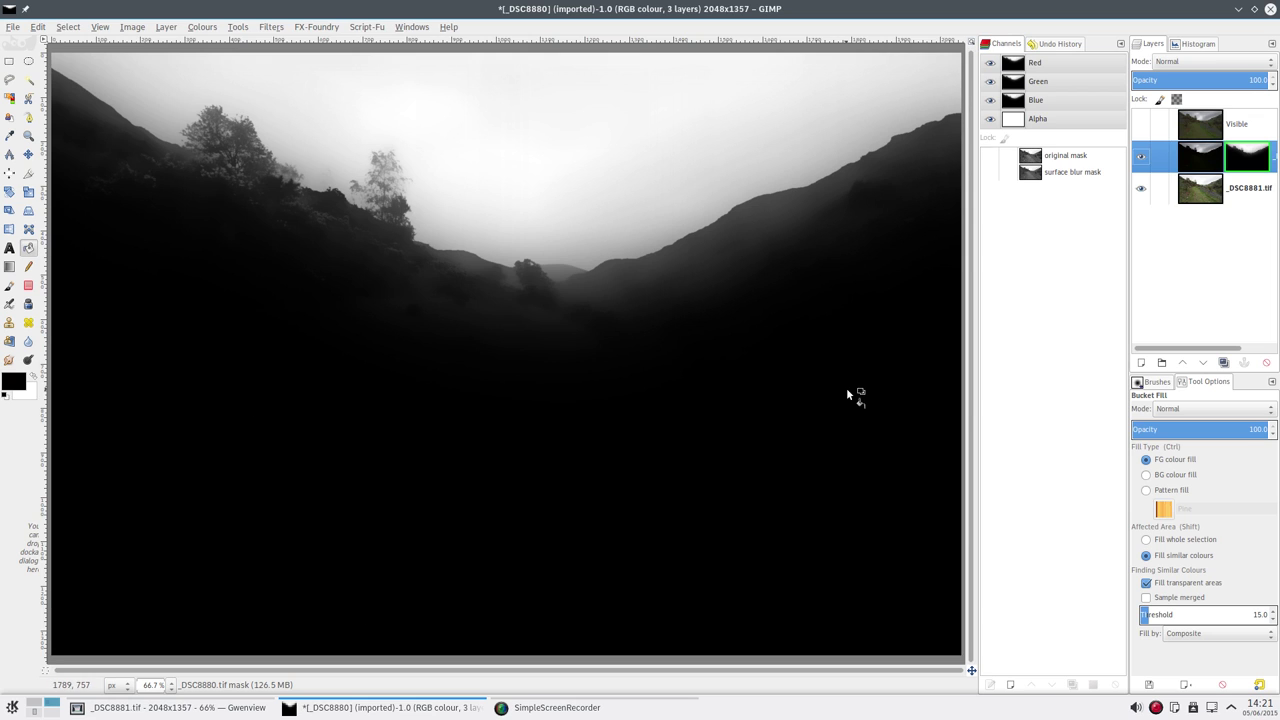
Return to the colour view and hide then show the masked exposure layer to compare.
key(alt+m)
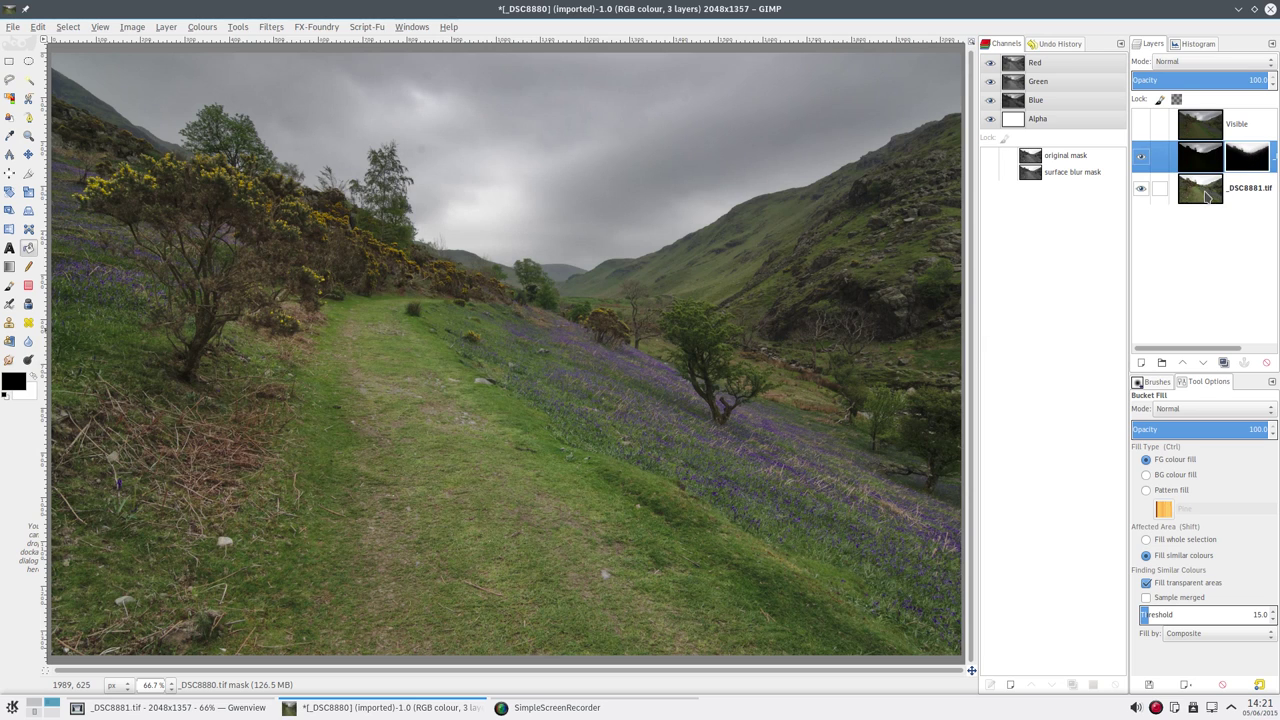
click(1141, 156)
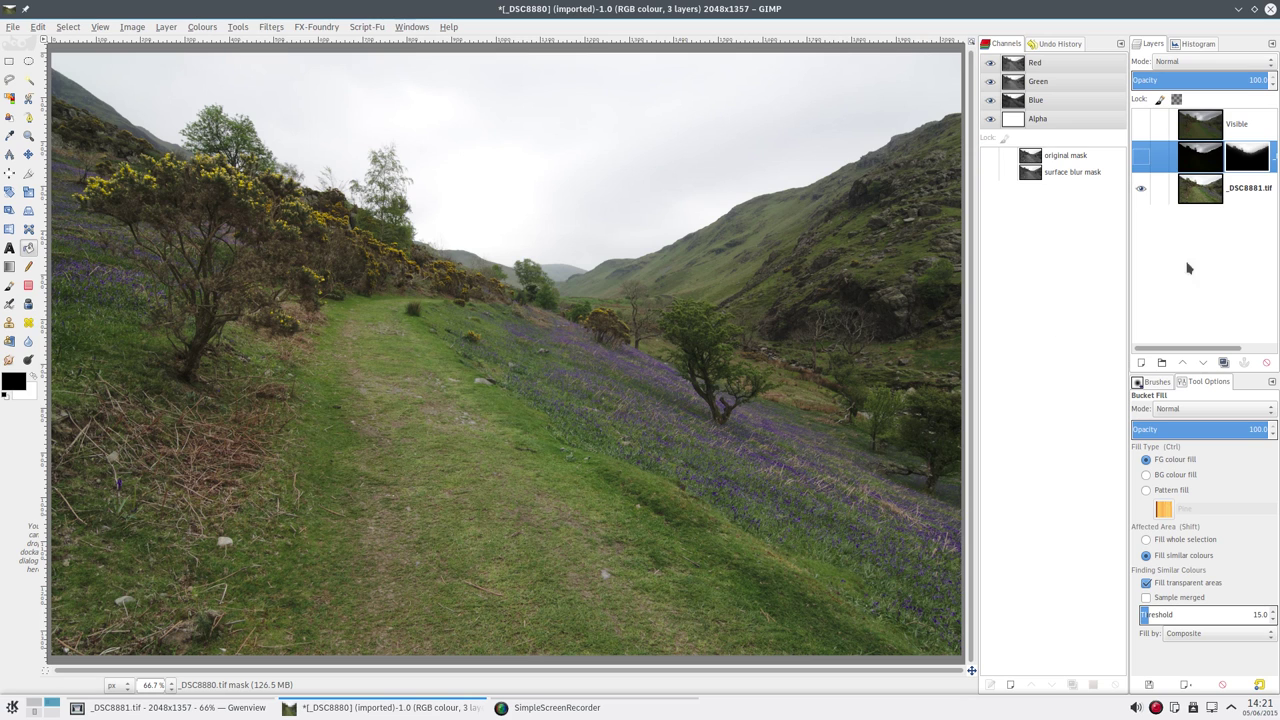
click(1141, 156)
alt+click(1263, 162)
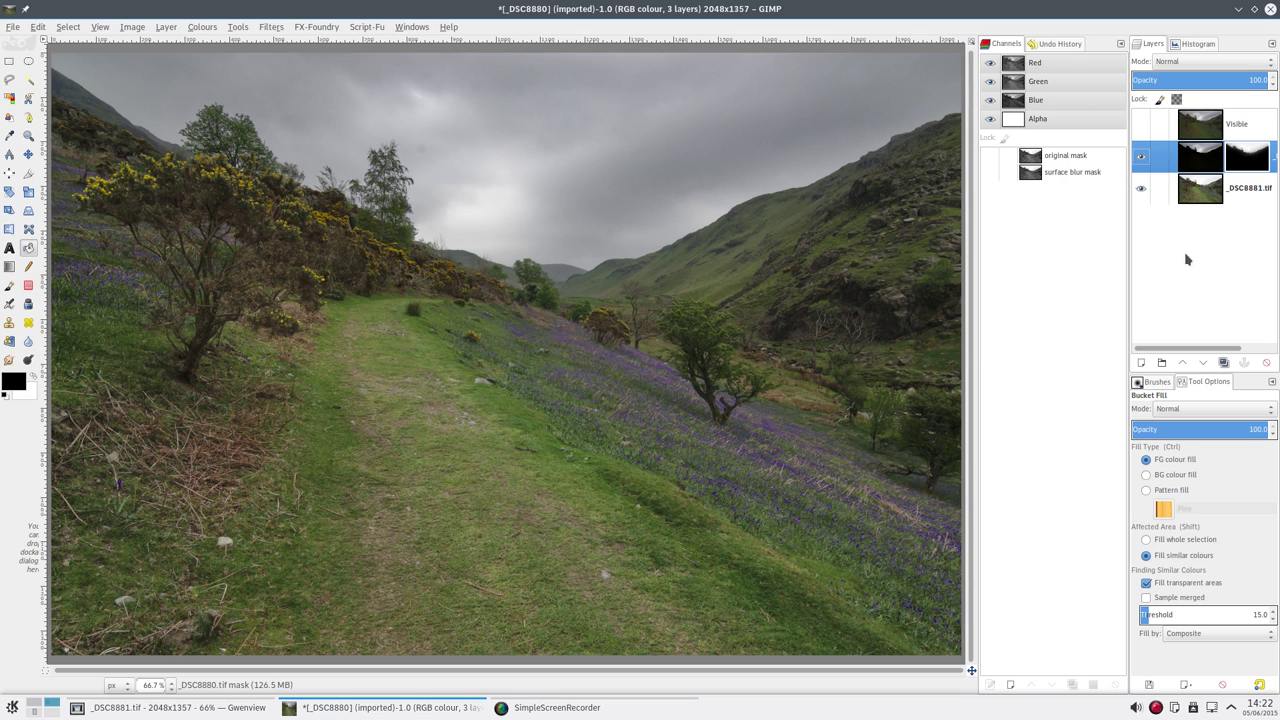
Flip back and forth with undo/redo to compare the sky with and without the masked layer.
key(ctrl+z)
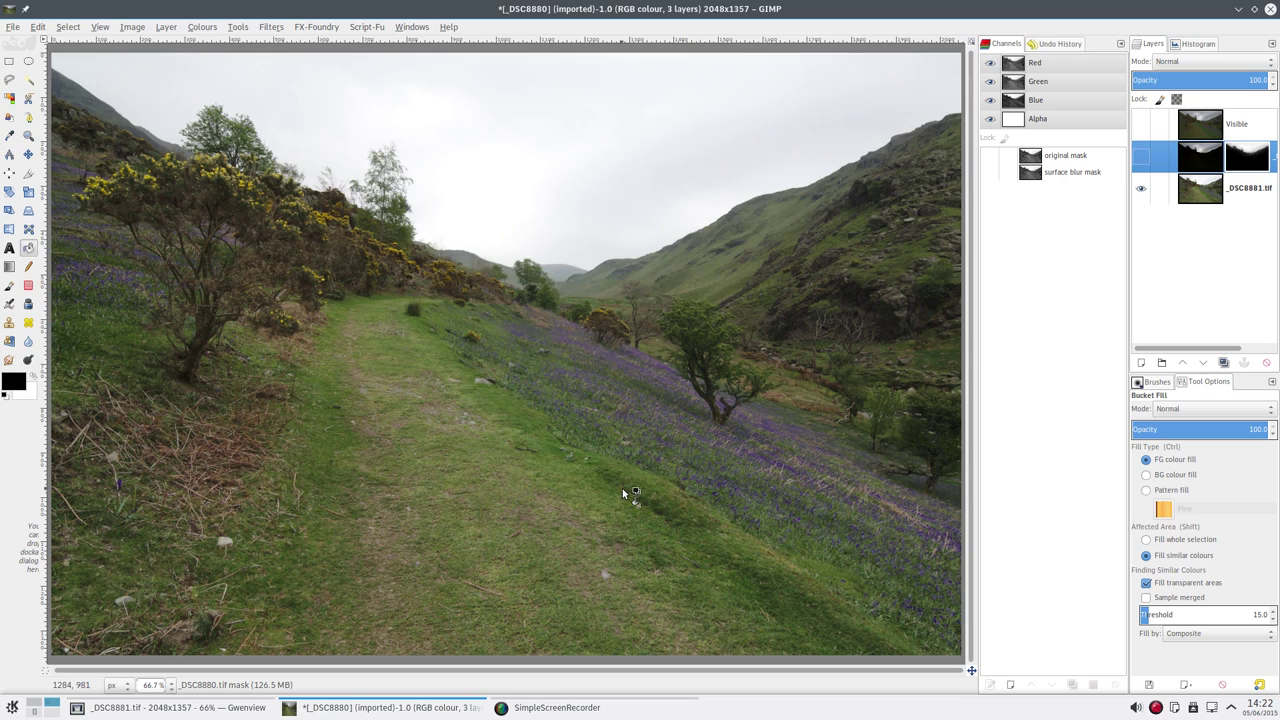
key(ctrl+y)
key(ctrl+z)
key(ctrl+y)
key(ctrl+z)
key(ctrl+y)
key(ctrl+z)
key(ctrl+y)
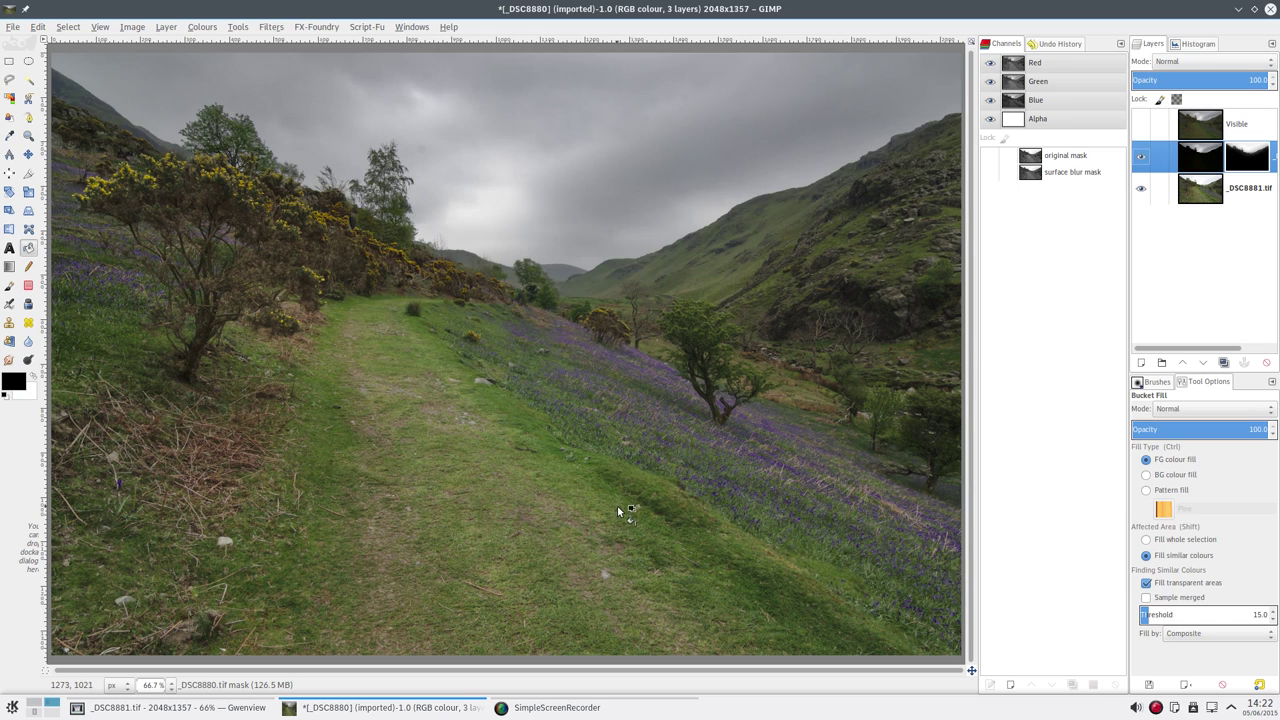
key(ctrl+z)
key(ctrl+y)
Undo and redo the black mask fill repeatedly to compare the blend before and after.
key(ctrl+z)
key(ctrl+y)
key(ctrl+z)
key(ctrl+y)
key(ctrl+z)
key(ctrl+y)
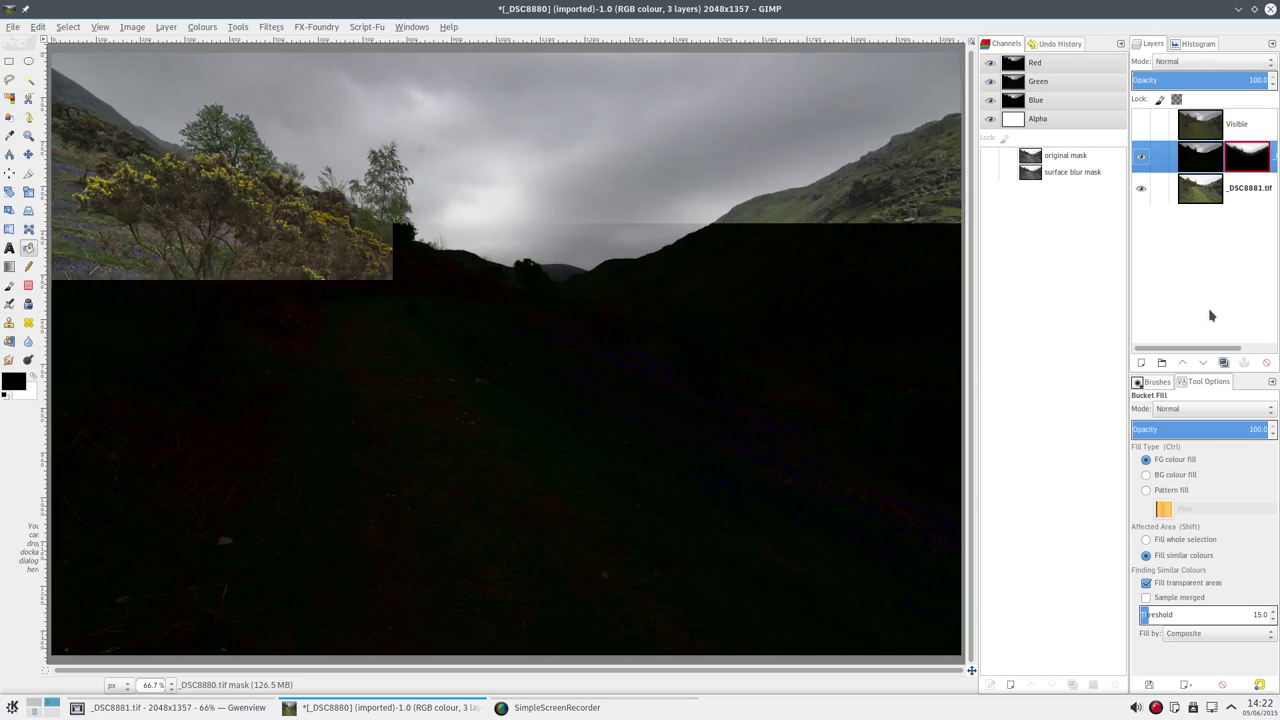
key(ctrl+z)
key(ctrl+y)
key(ctrl+z)
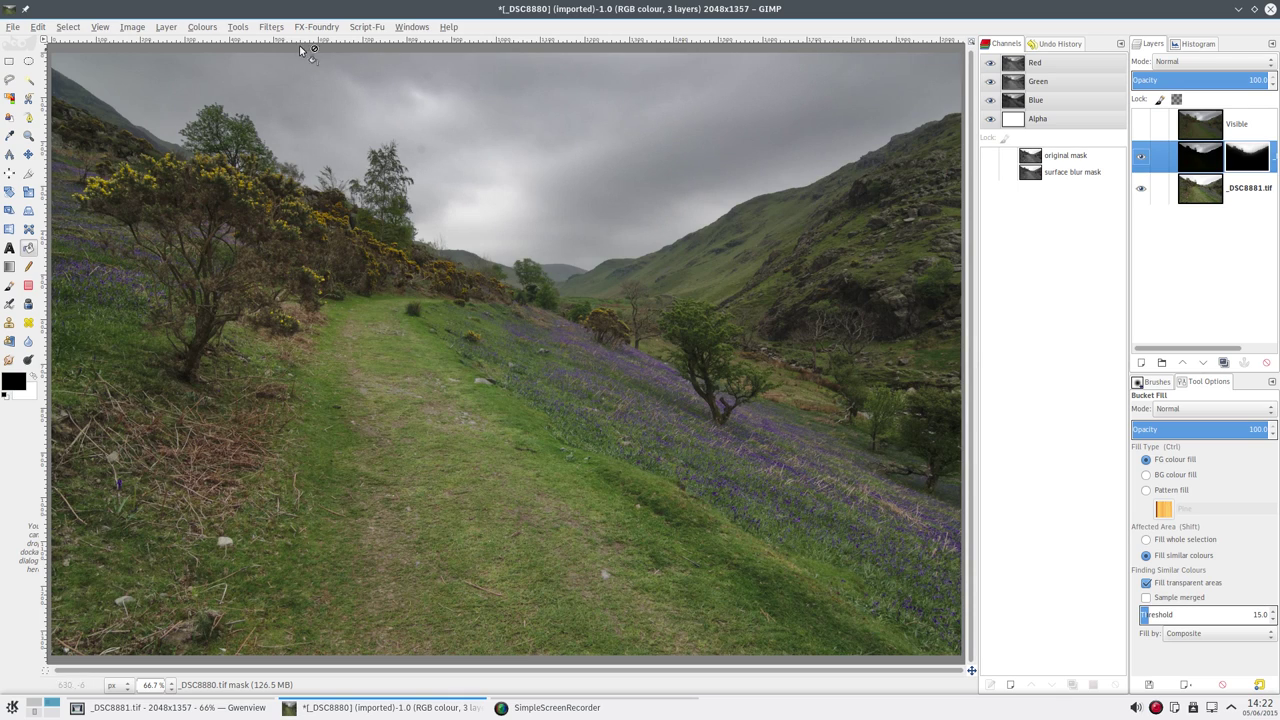
Create a new layer from visible, then hide the masked exposure layer to compare.
click(164, 29)
click(177, 55)
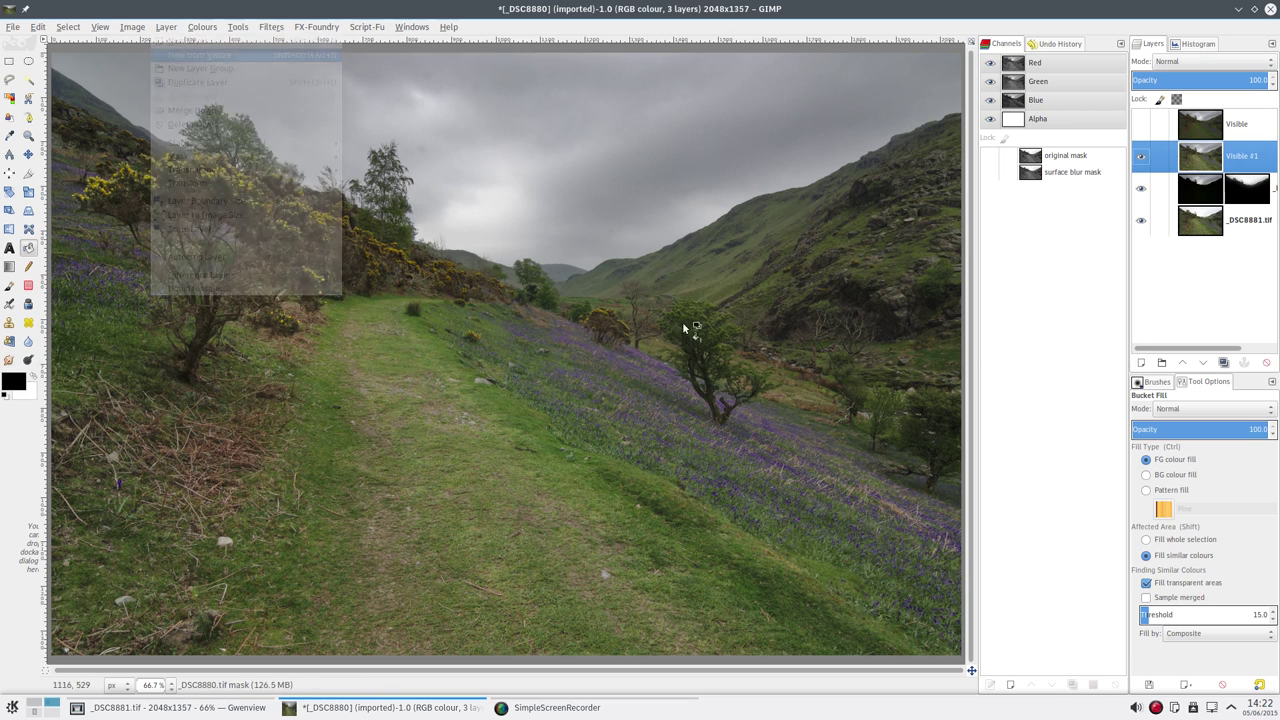
click(1200, 190)
click(1141, 188)
Show the masked _DSC8880.tif layer again and view its mask alone in greyscale.
click(1200, 220)
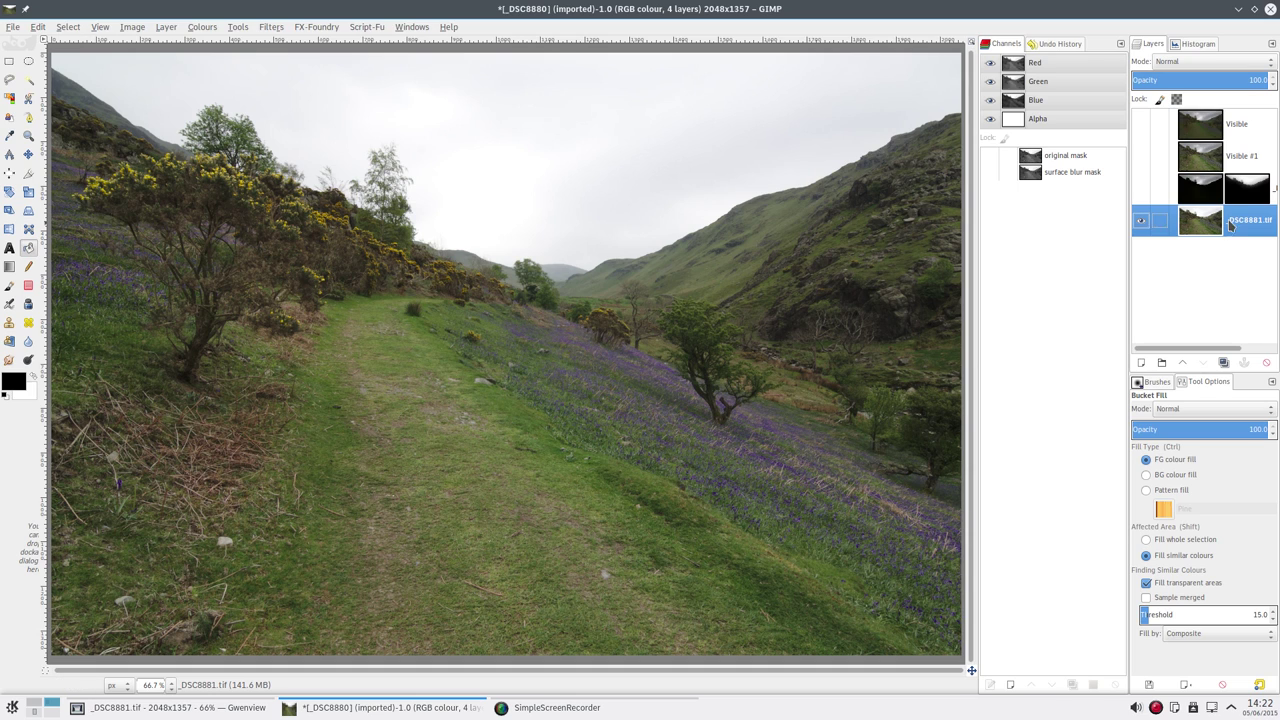
click(1141, 188)
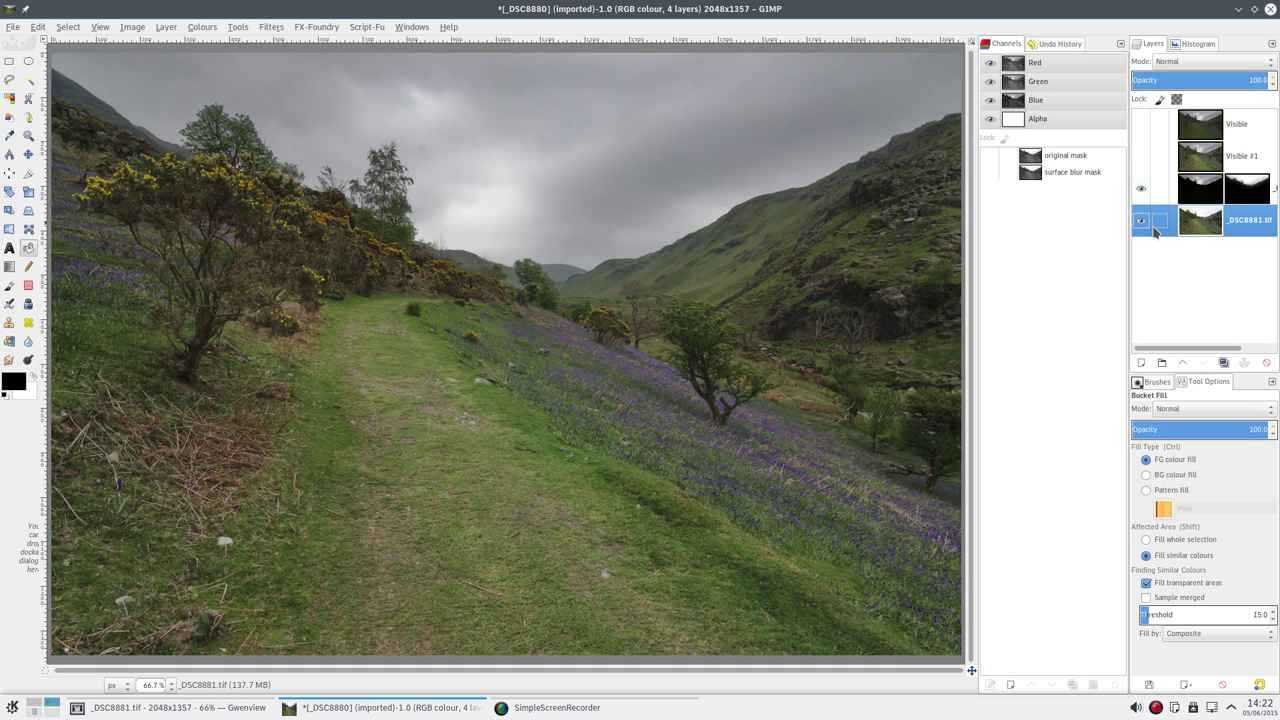
click(1230, 190)
alt+click(1230, 190)
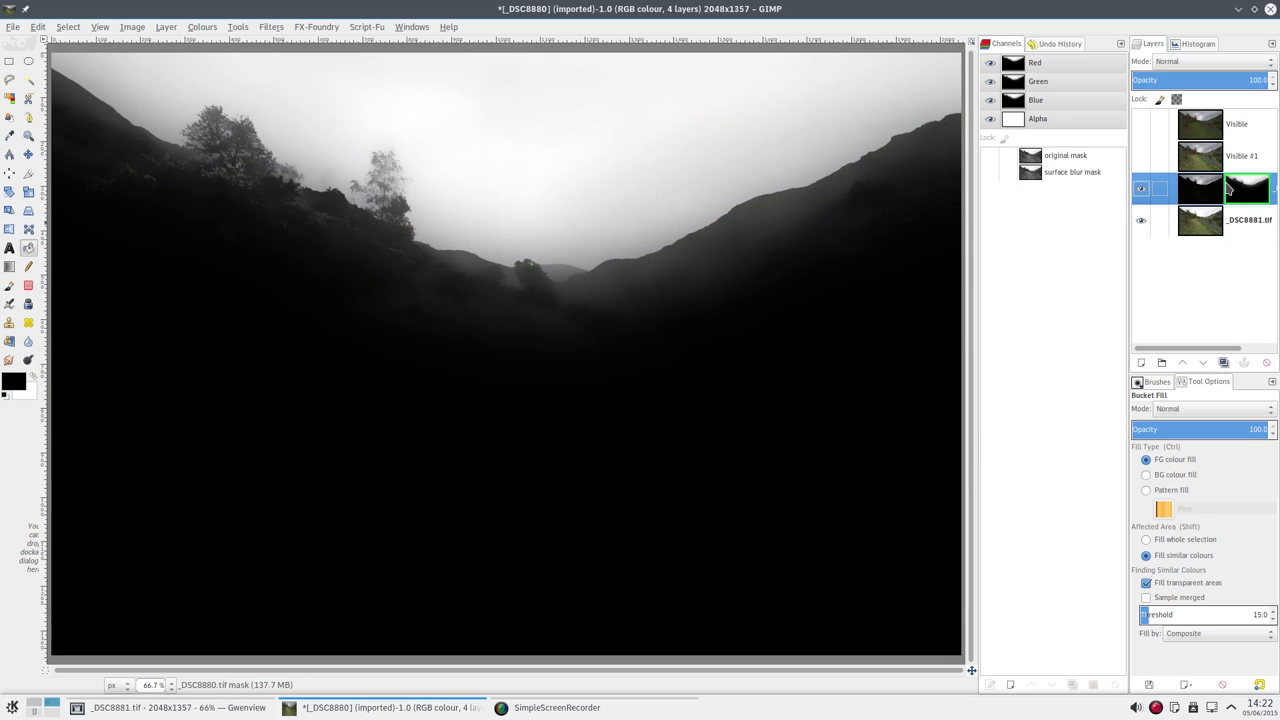
Disable and re-enable the layer mask, toggle the Visible layer, and switch on Visible #1.
alt+click(1222, 190)
ctrl+click(1222, 190)
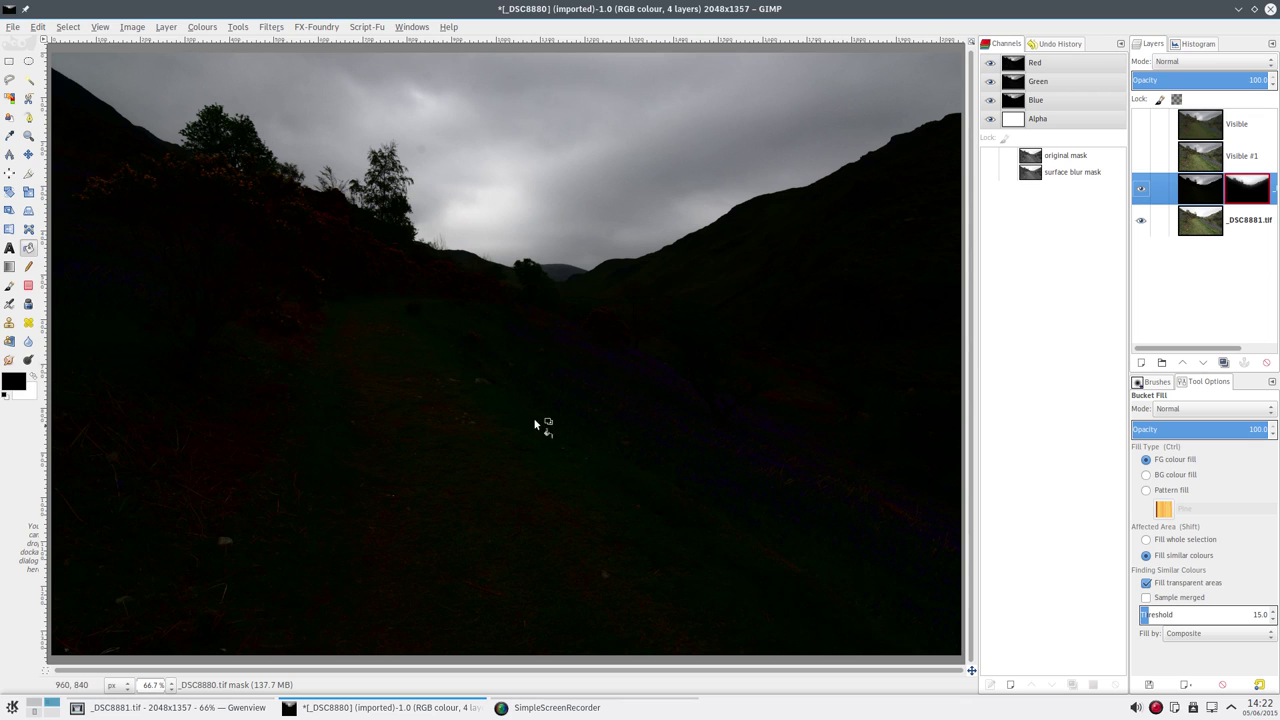
click(1142, 124)
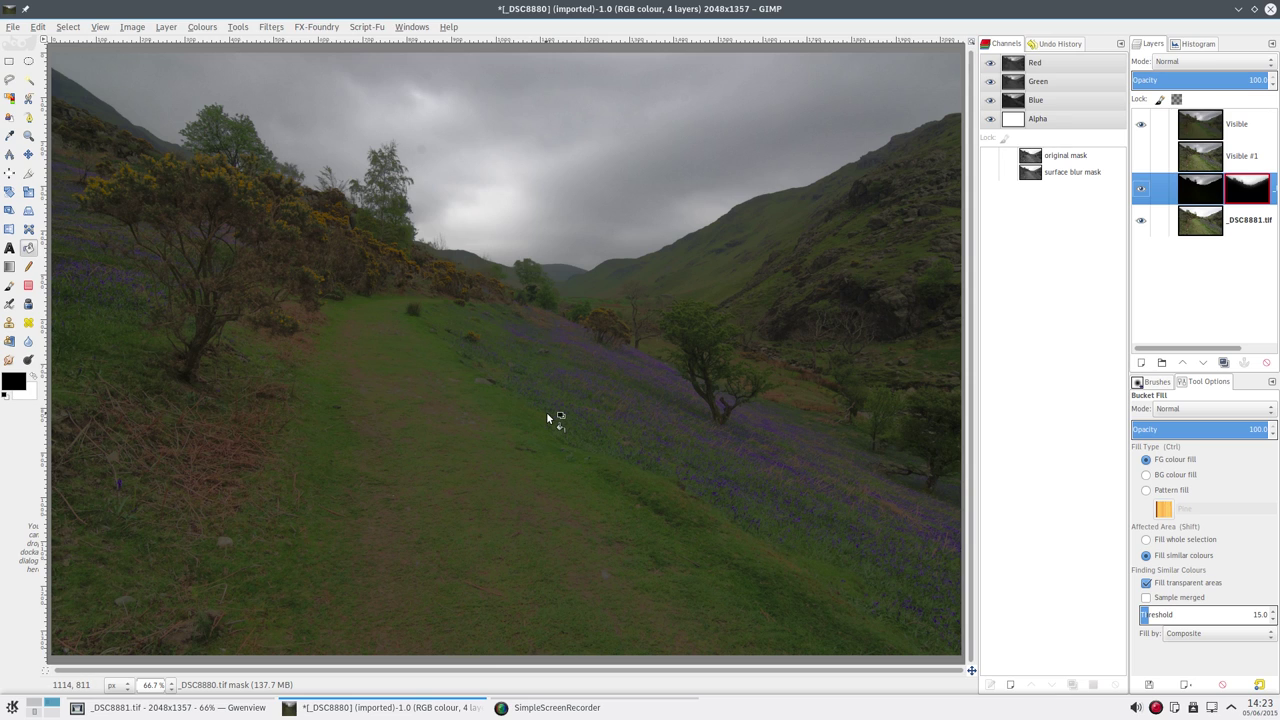
click(1141, 124)
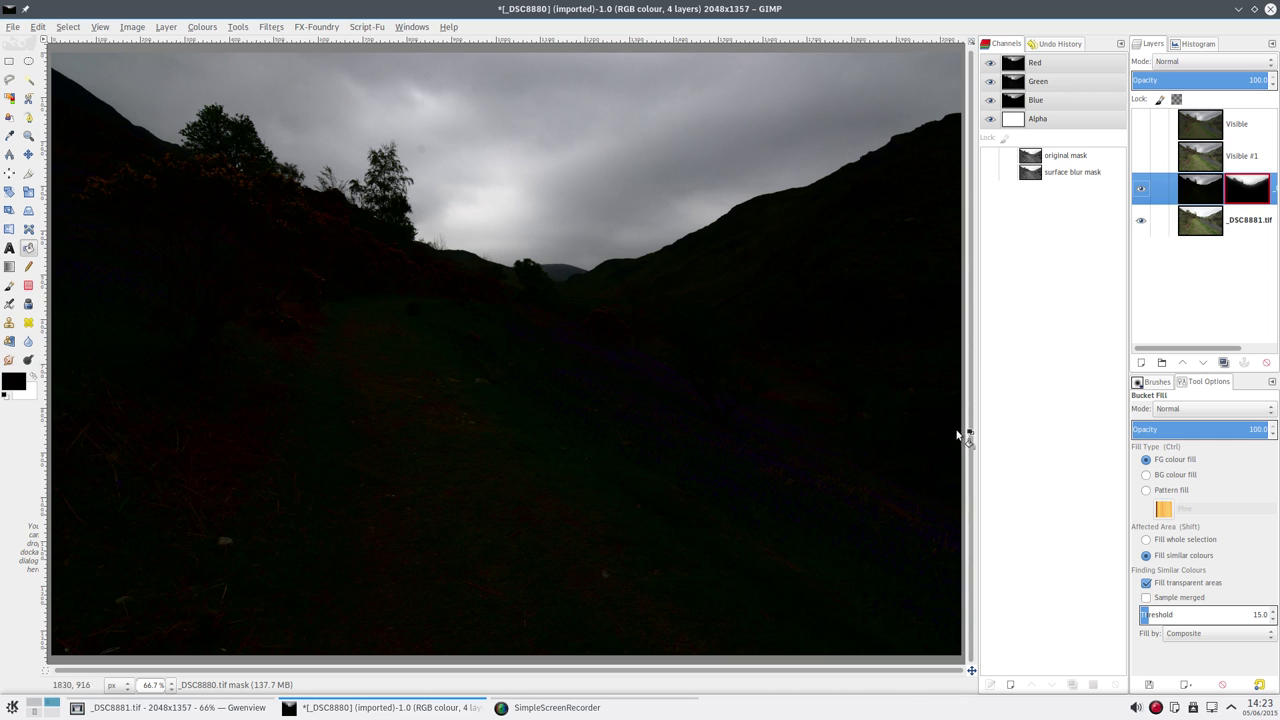
ctrl+click(1247, 188)
click(1141, 156)
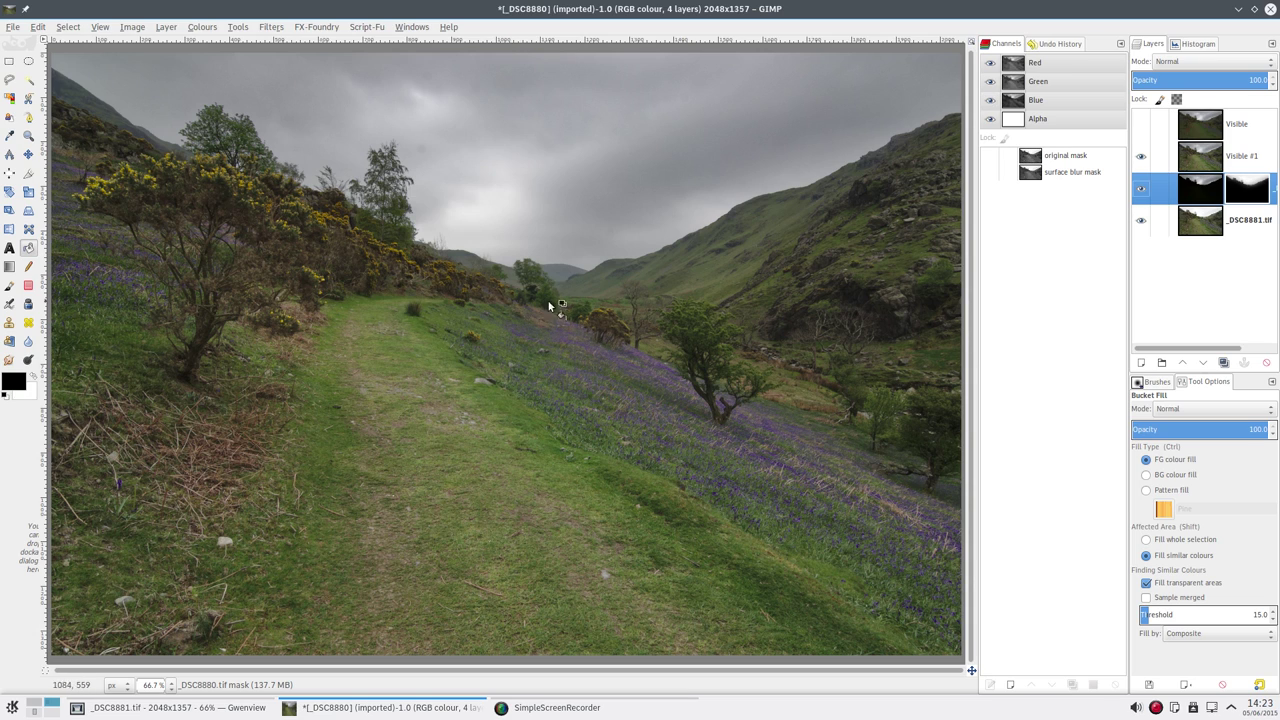
Toggle the greyscale mask view on and off, then show the virtual desktop grid with Ctrl+F8.
alt+click(1245, 188)
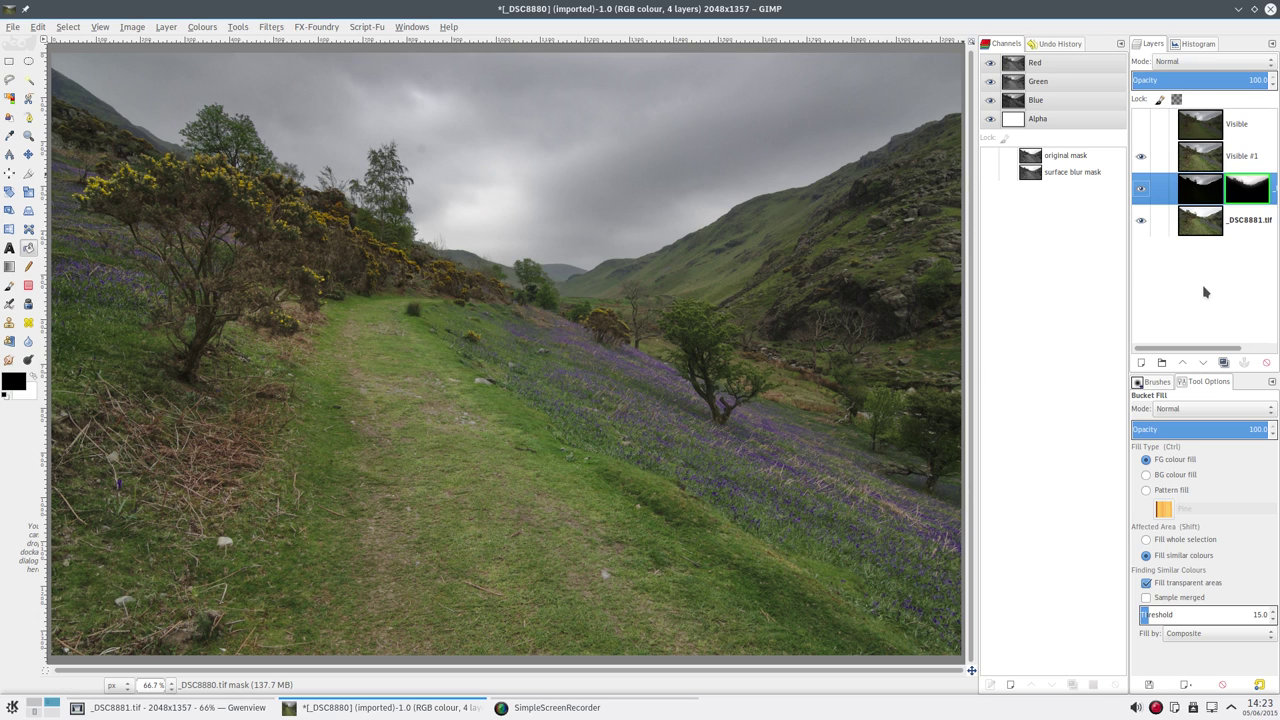
alt+click(1247, 197)
alt+click(1245, 193)
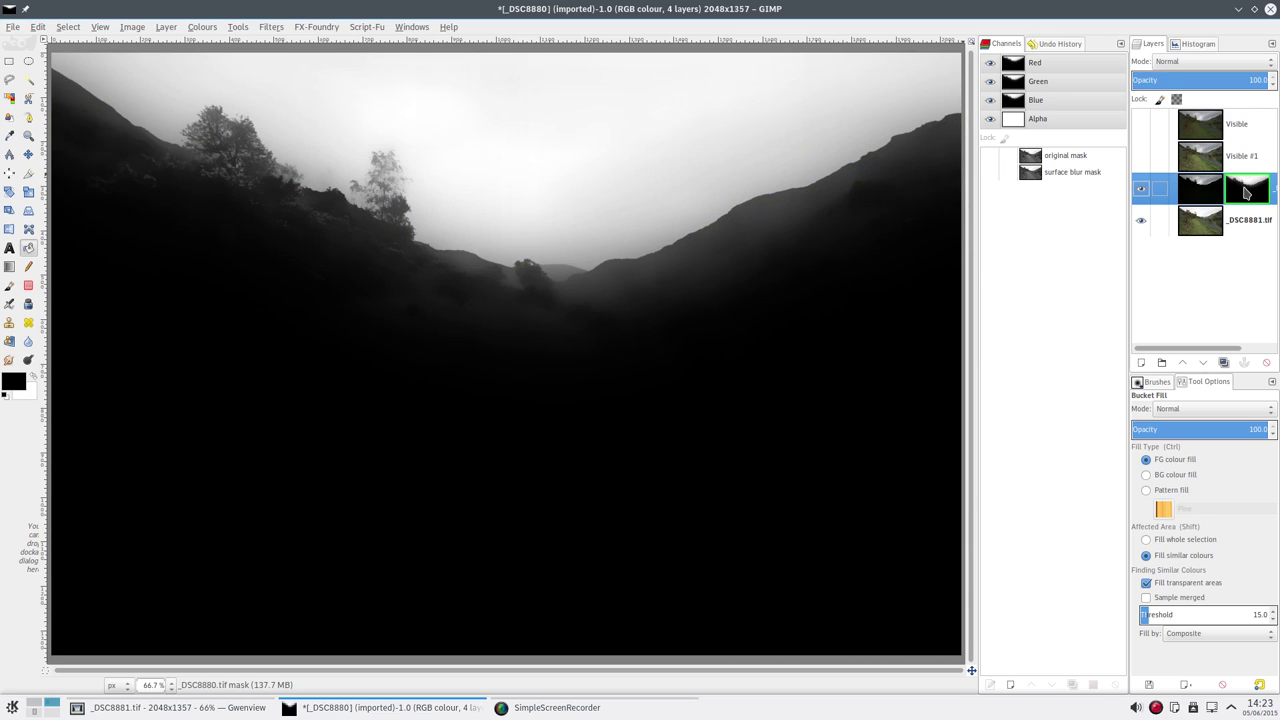
alt+click(1245, 193)
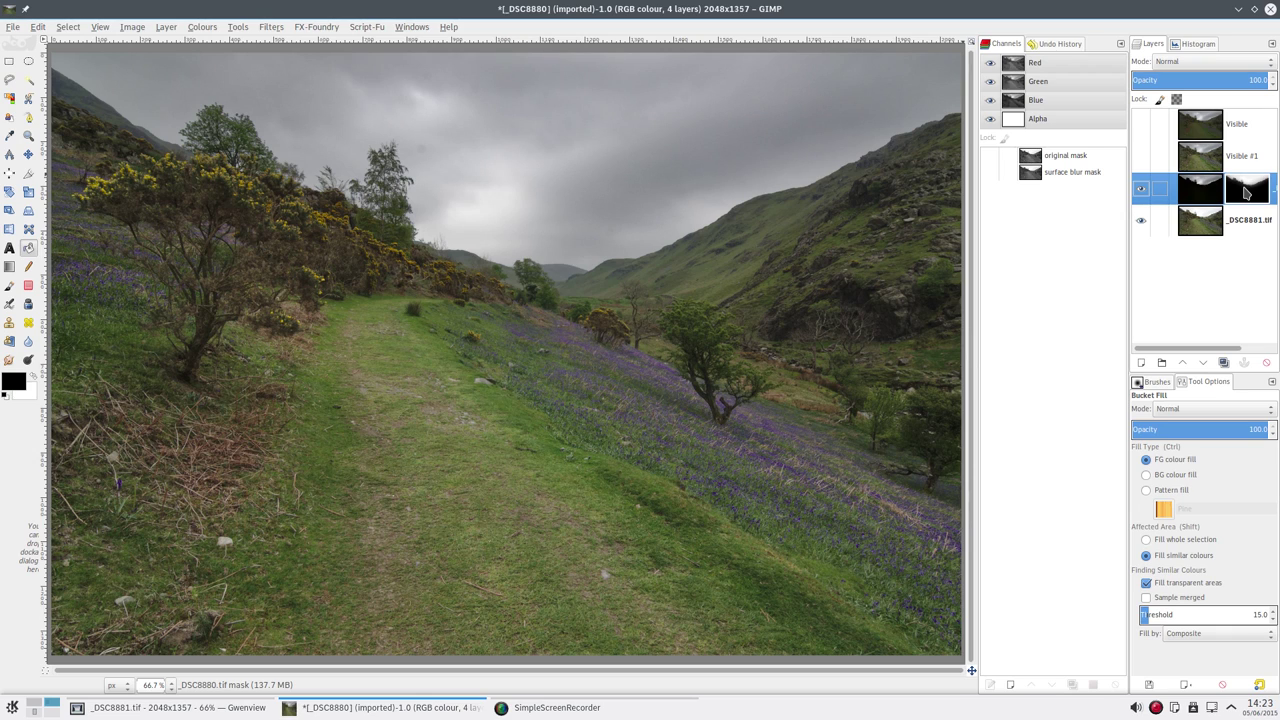
key(ctrl+F8)
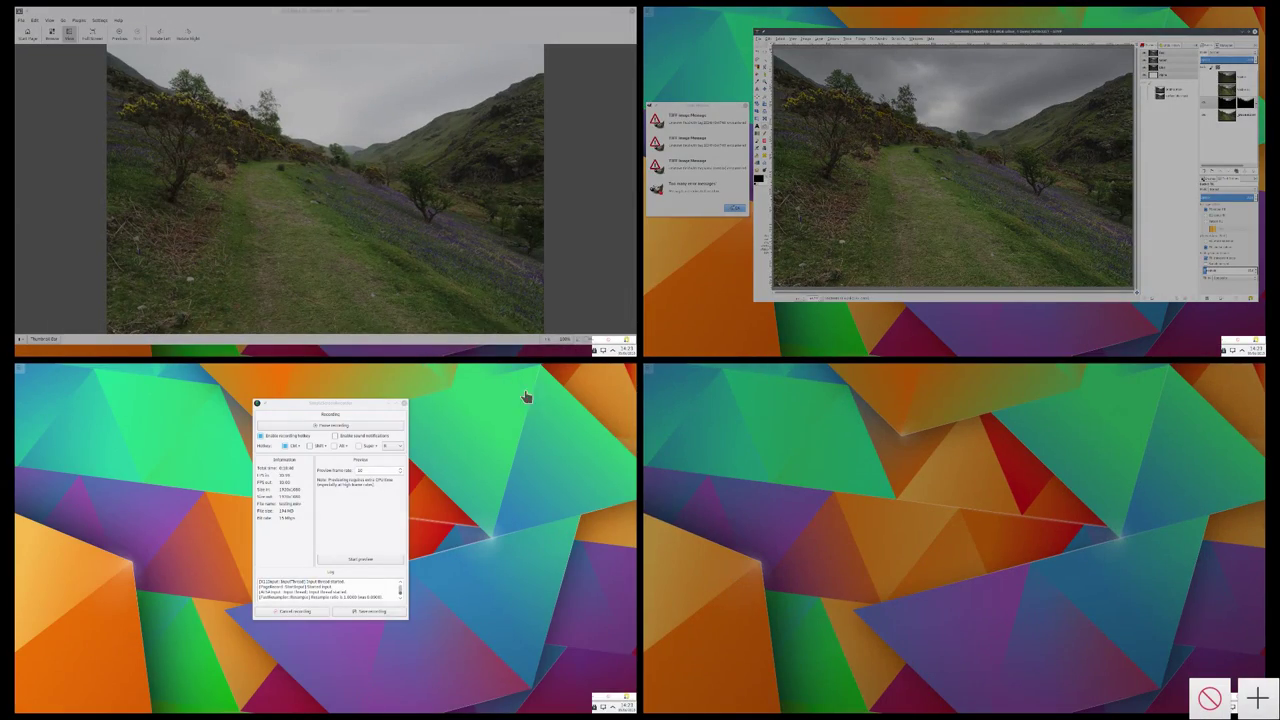
Switch to the empty fourth virtual desktop and bring up the SimpleScreenRecorder window.
click(759, 506)
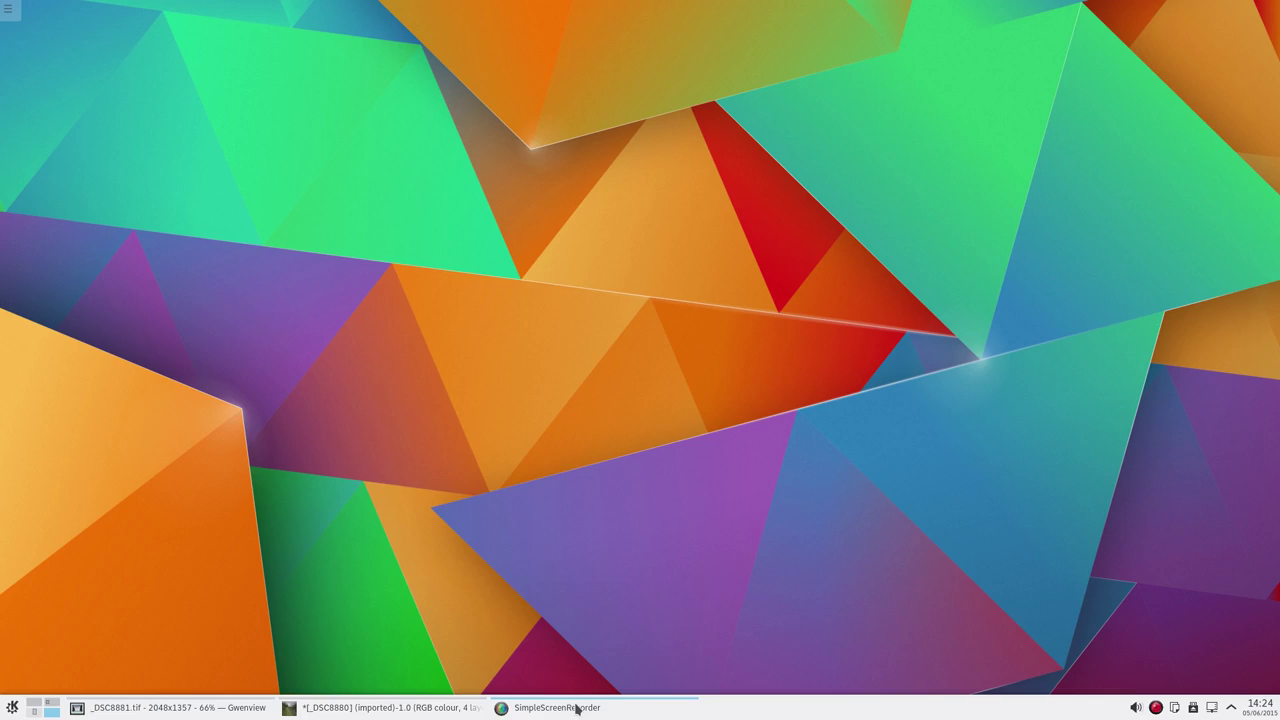
mouse_move(576, 714)
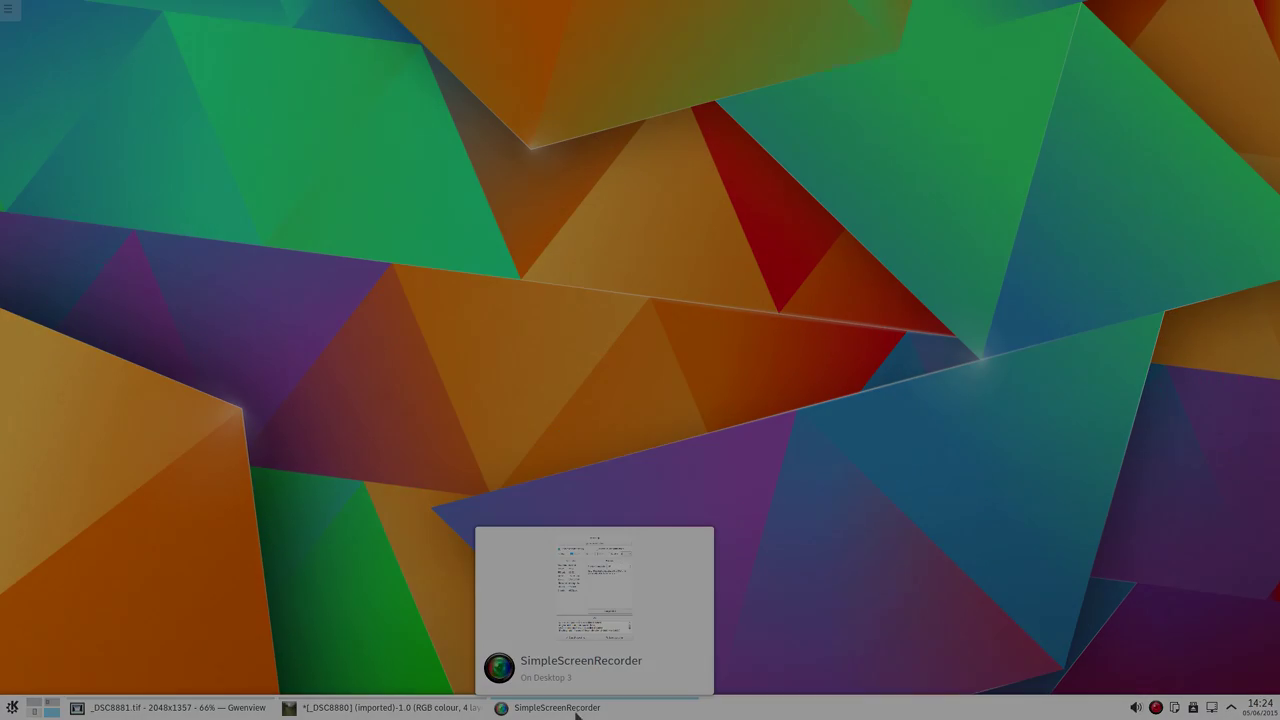
click(576, 714)
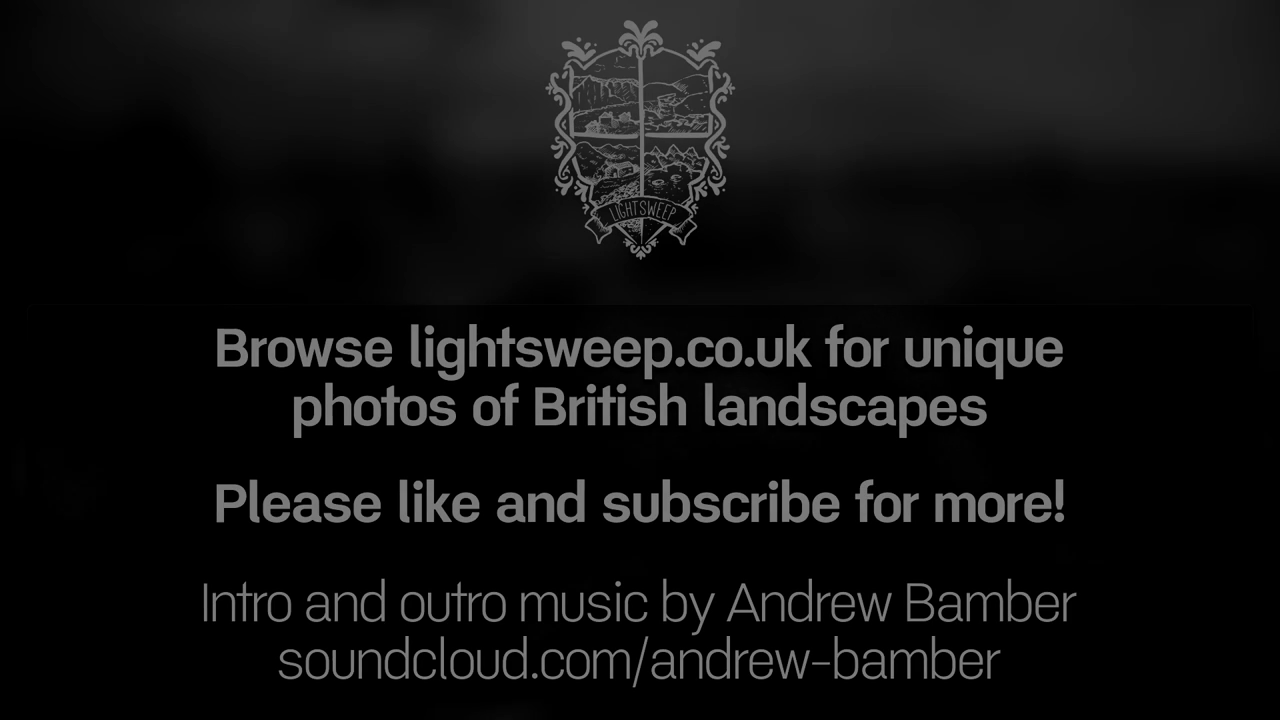